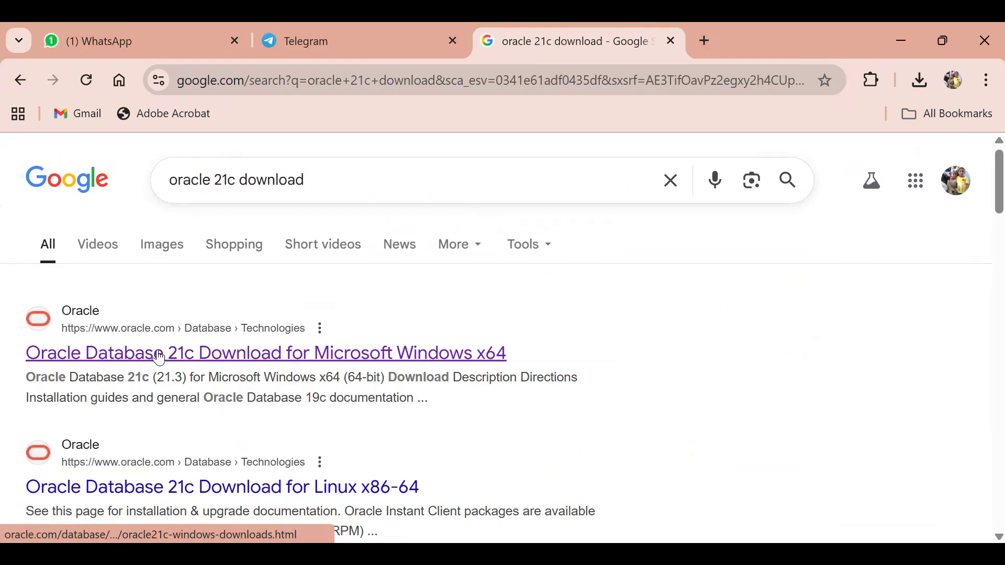
Open the Oracle Database 21c Windows x64 download page and scroll through its downloads.
click(161, 358)
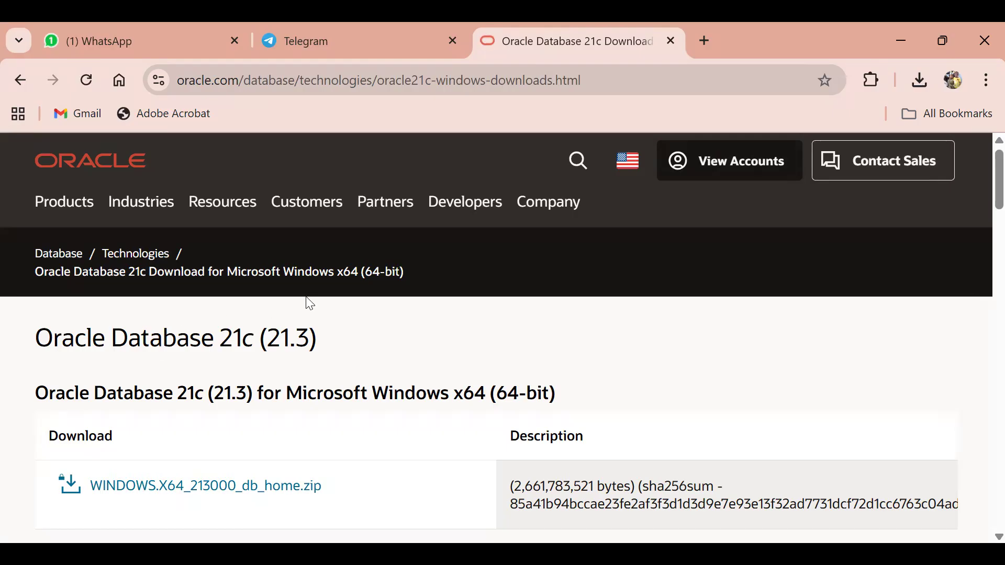
scroll(310, 303, down, 2)
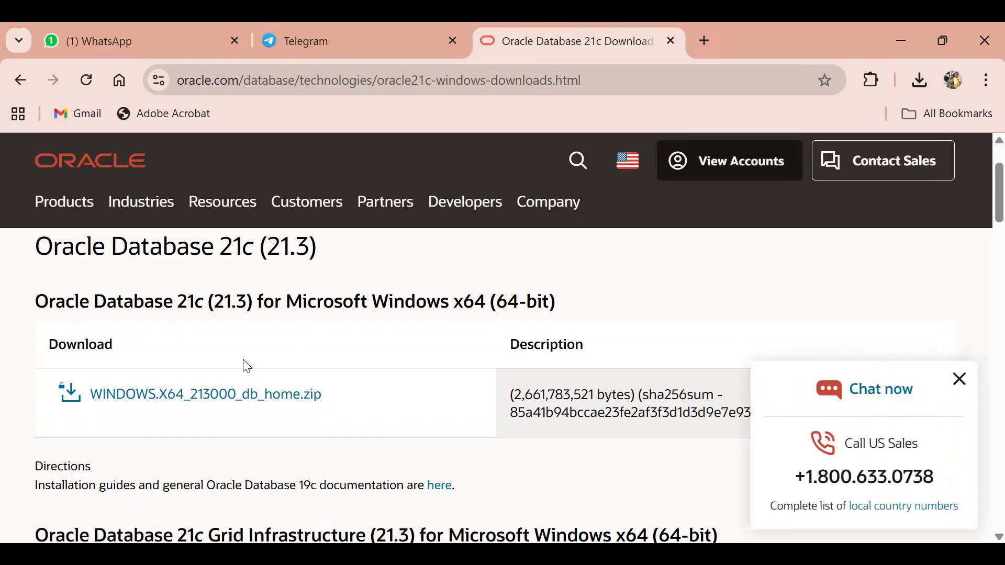
scroll(246, 365, down, 6)
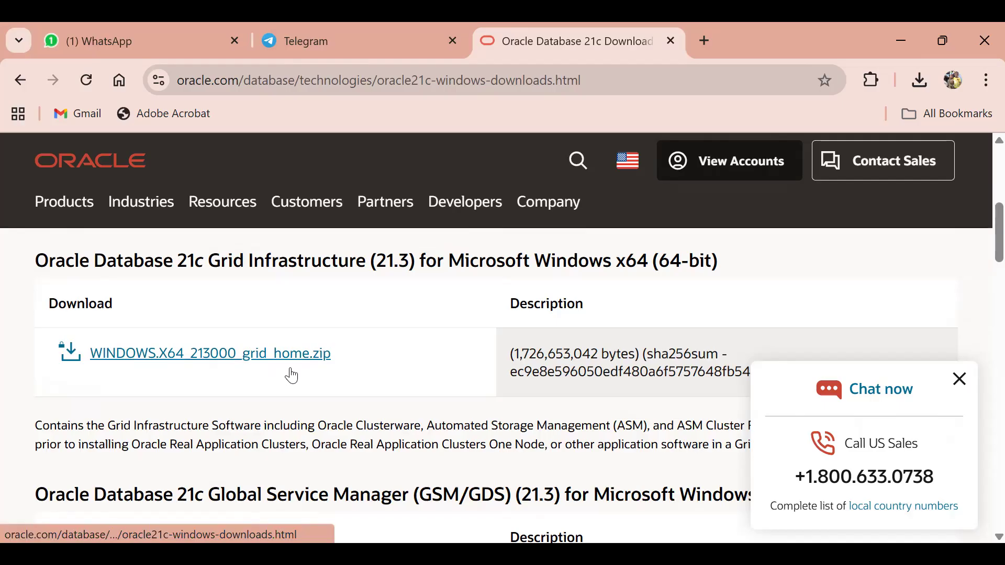
scroll(292, 376, down, 2)
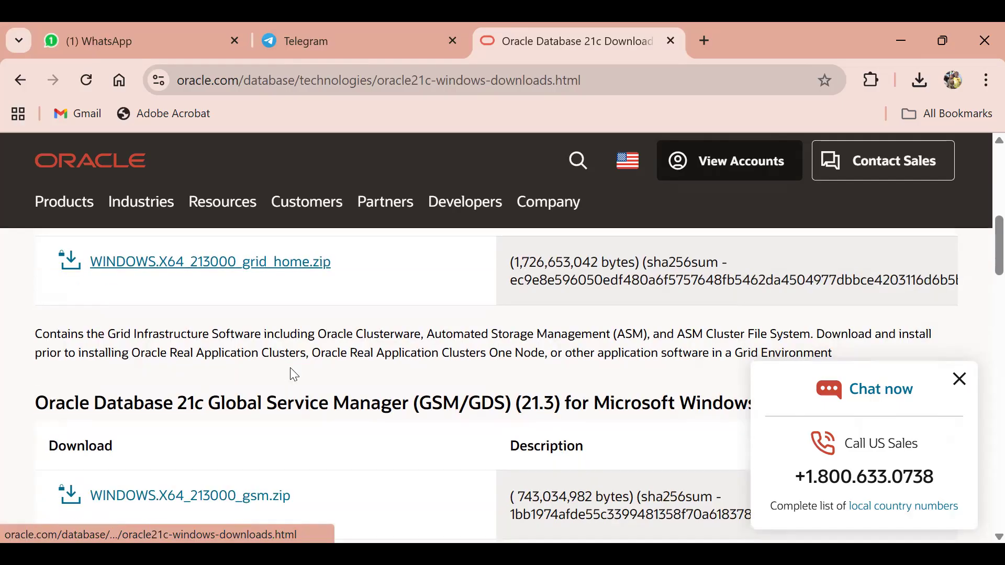
scroll(294, 375, down, 6)
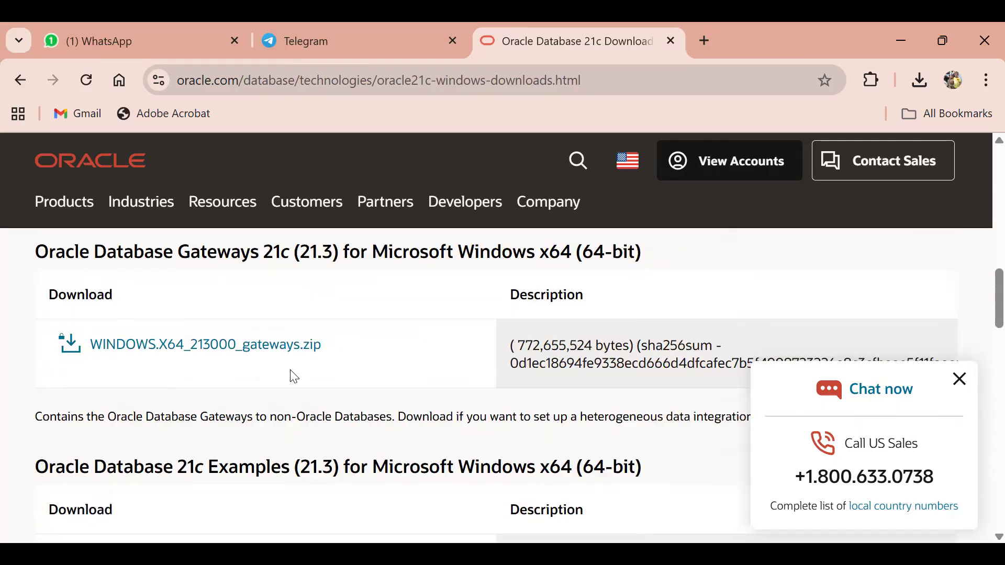
scroll(294, 376, down, 7)
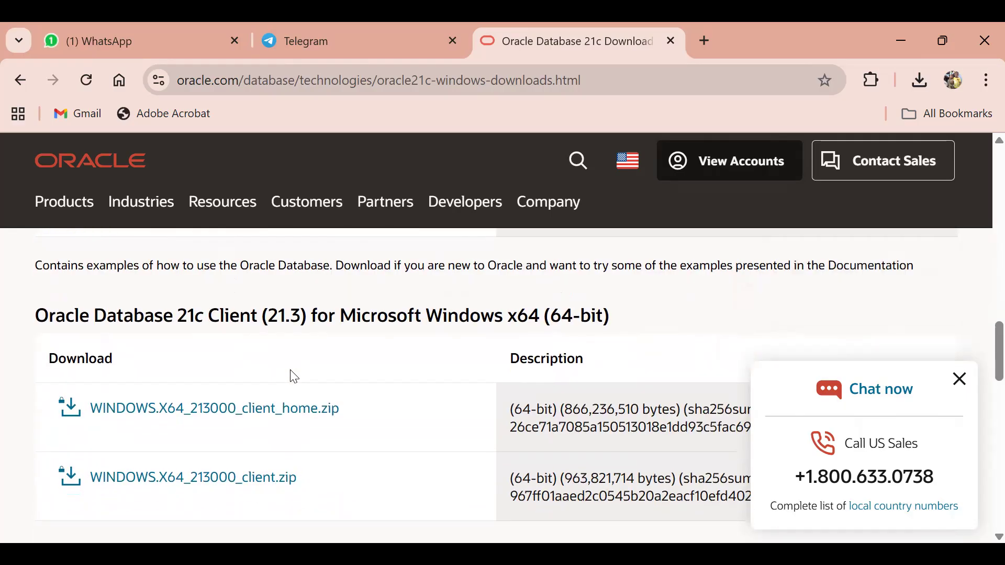
scroll(294, 376, down, 6)
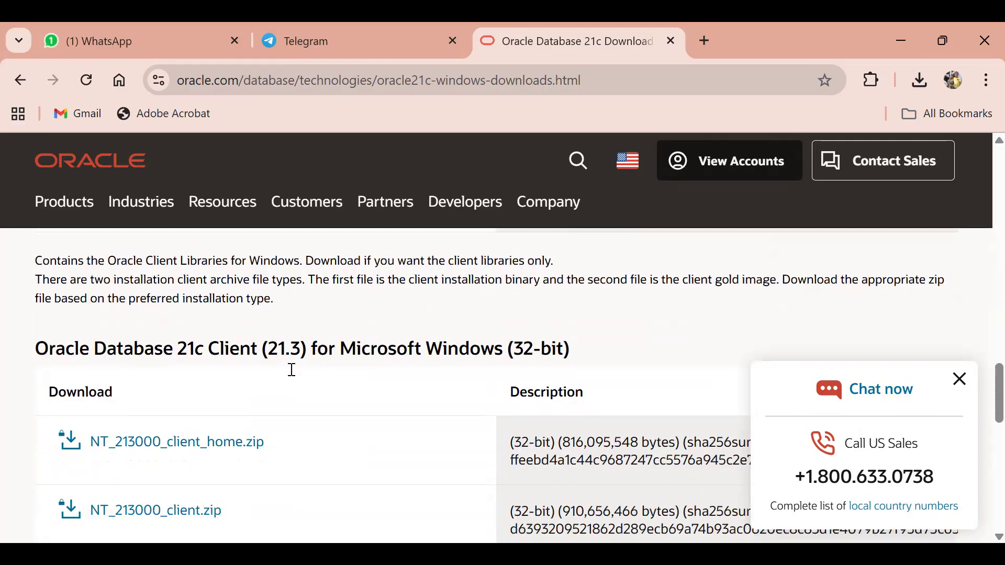
scroll(292, 370, down, 1)
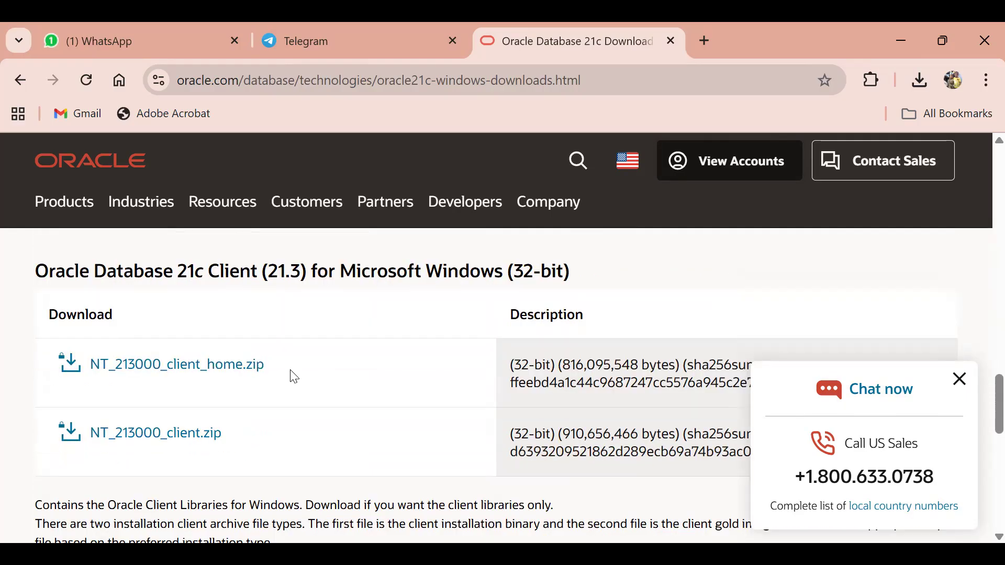
Close the Chat now sales popup and keep scrolling the download list.
click(959, 379)
scroll(373, 392, down, 4)
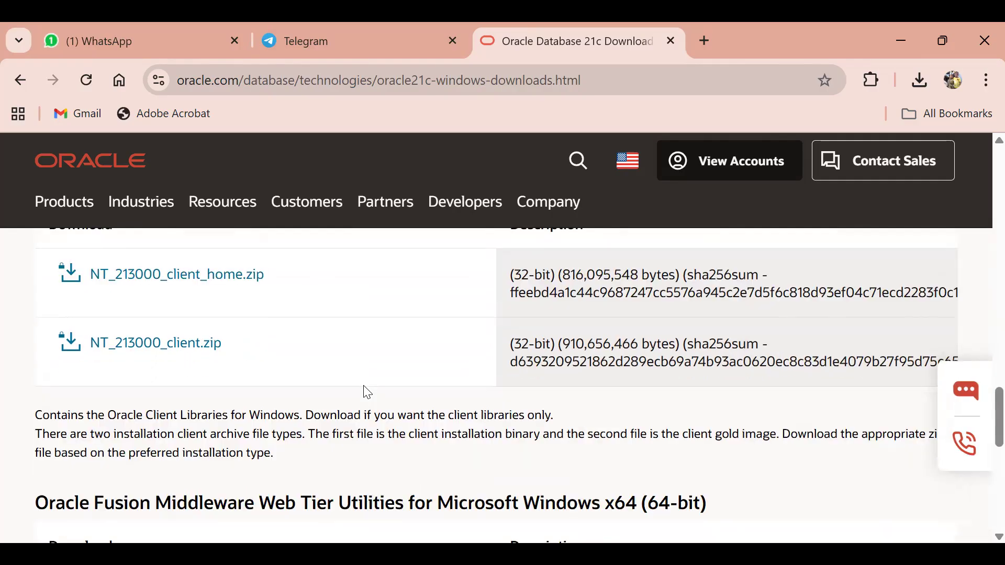
scroll(368, 392, down, 2)
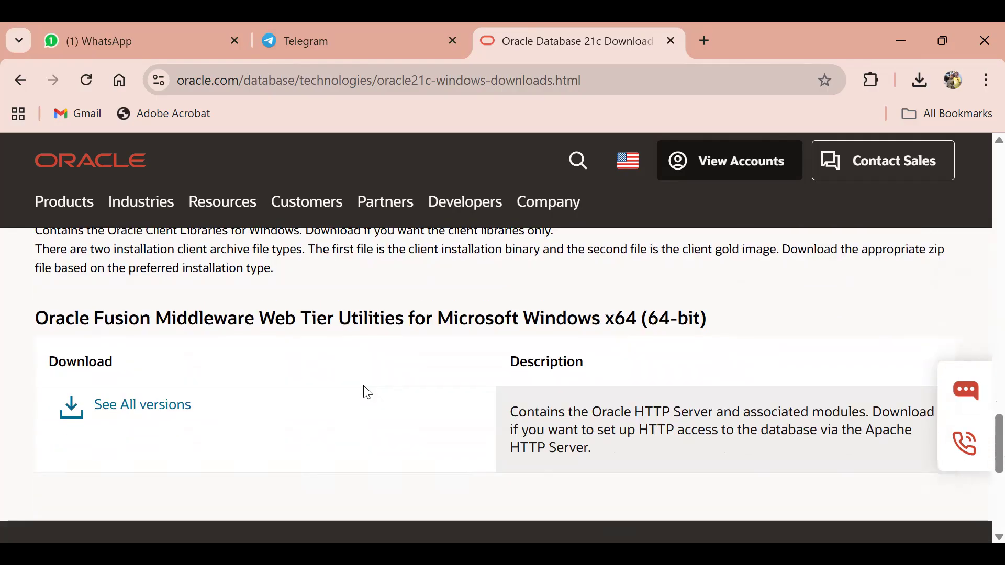
Open all Fusion Middleware Web Tier versions, dismiss the country-site prompt, and return to the top.
click(123, 409)
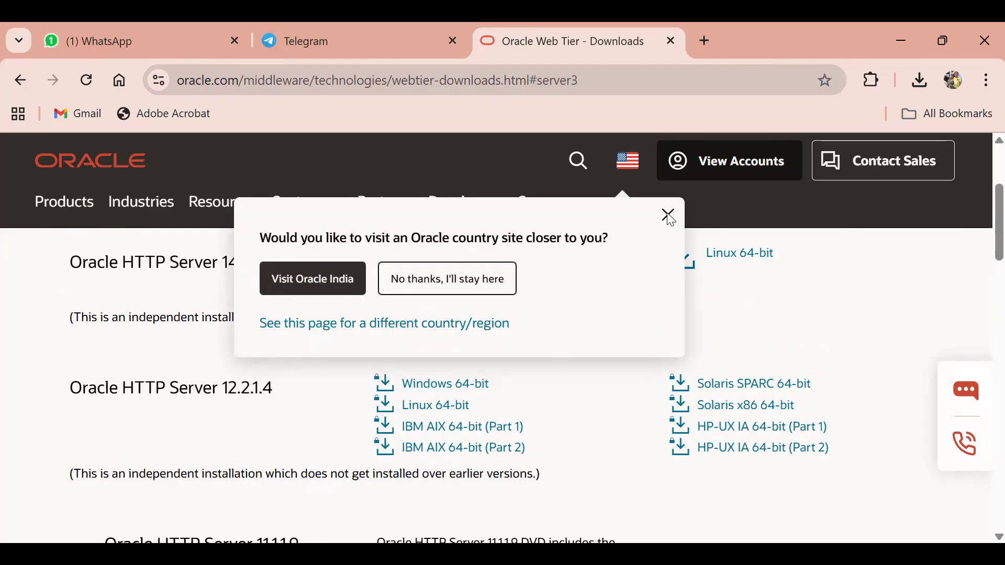
click(670, 218)
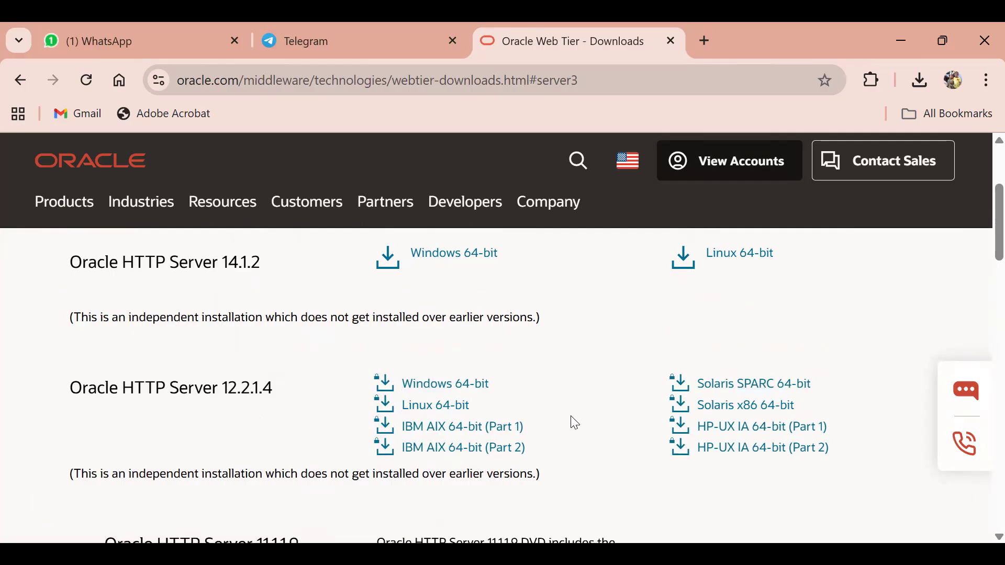
scroll(567, 417, down, 3)
scroll(572, 419, up, 2)
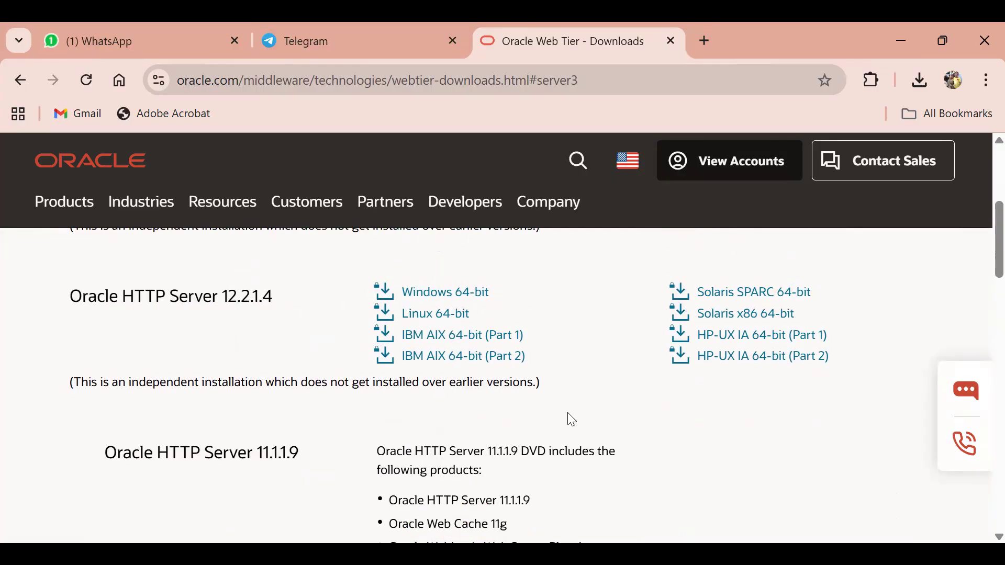
scroll(568, 416, up, 6)
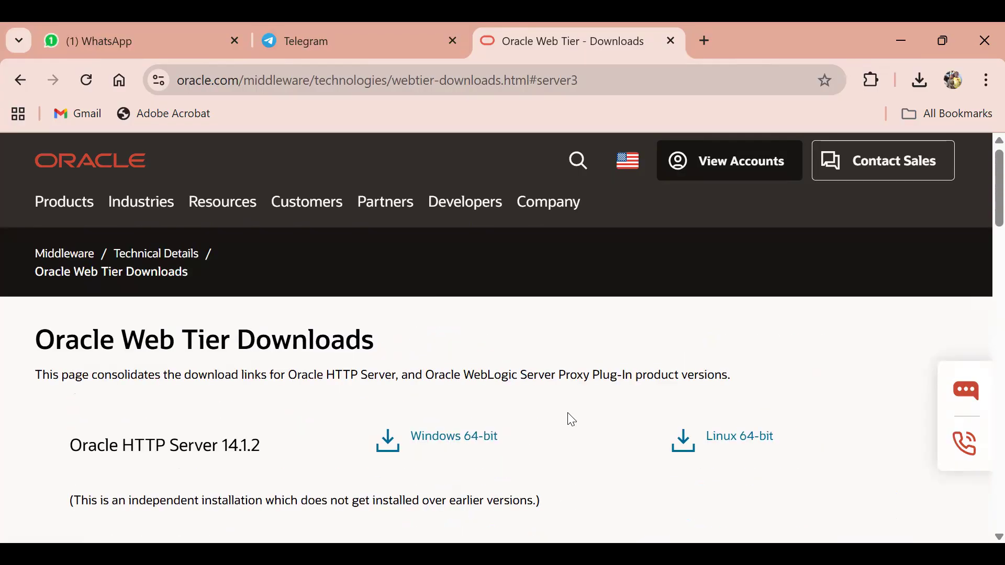
Request the Windows 64-bit Oracle HTTP Server 14.1.2 download, view the Oracle sign-in page, then minimise Chrome.
click(437, 434)
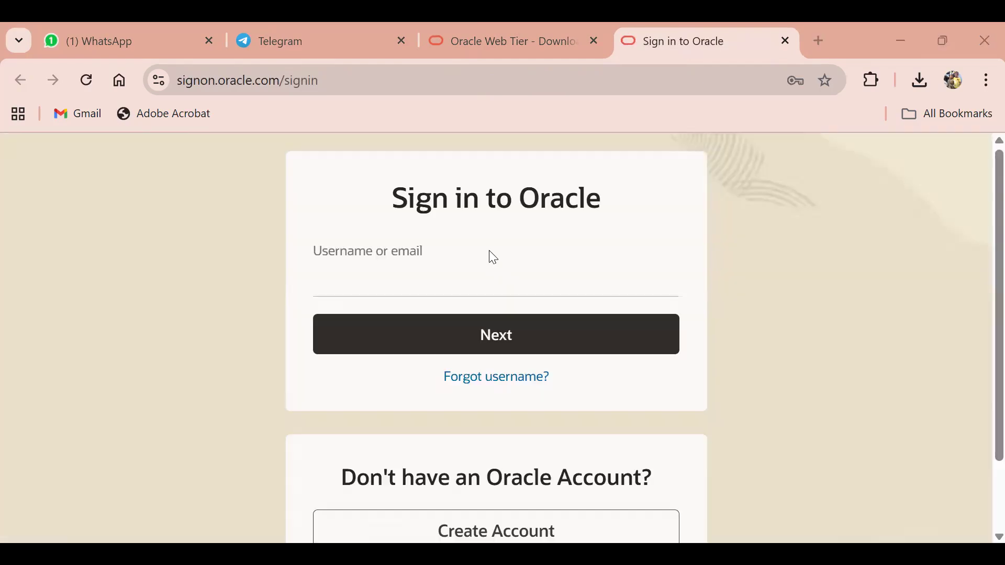
scroll(462, 311, down, 2)
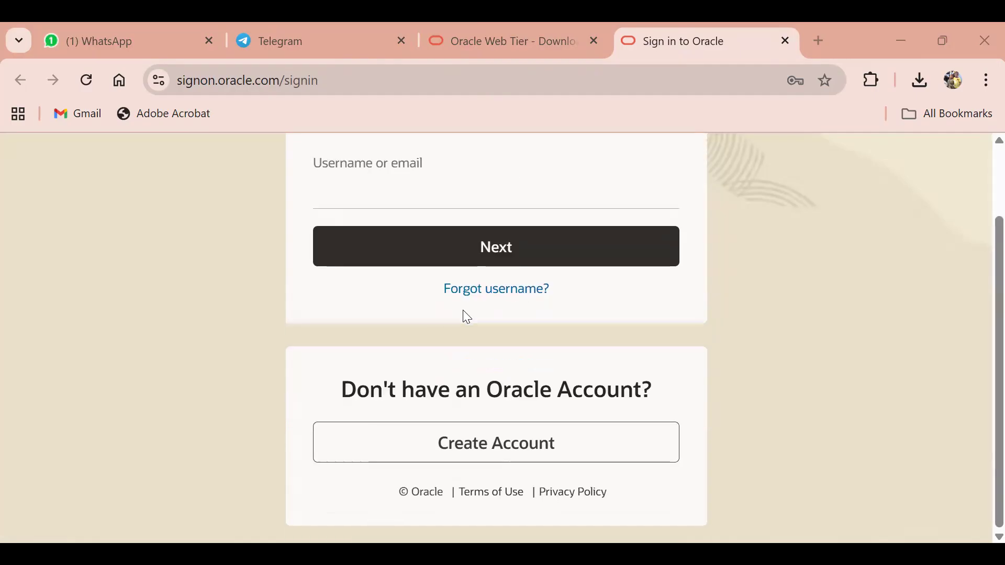
scroll(463, 312, up, 2)
scroll(463, 320, down, 2)
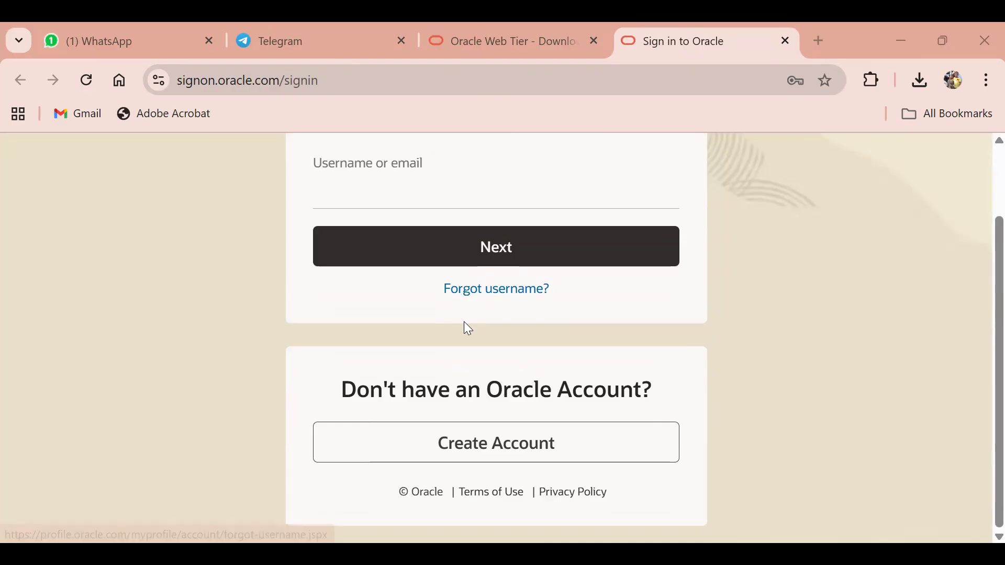
scroll(469, 332, up, 2)
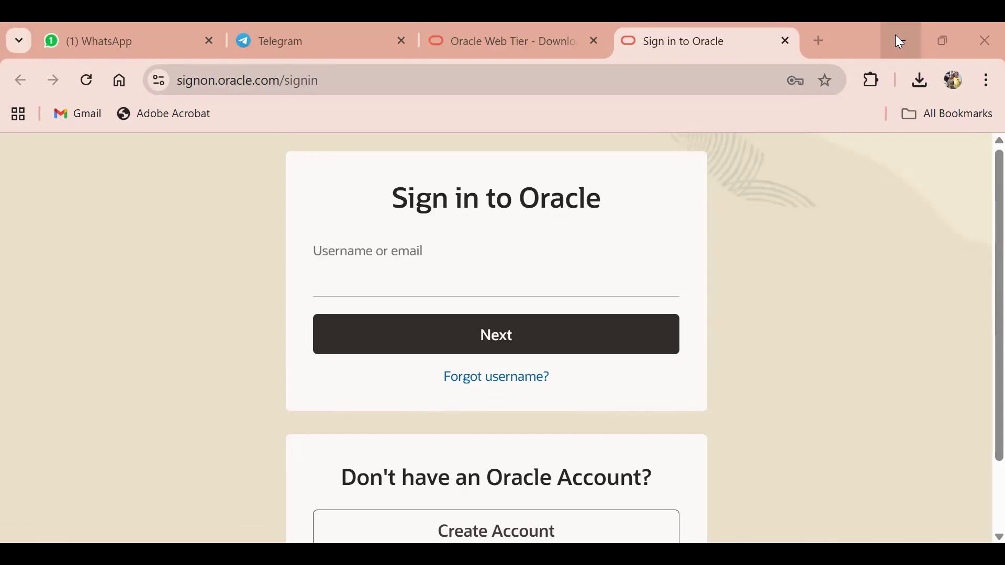
click(894, 35)
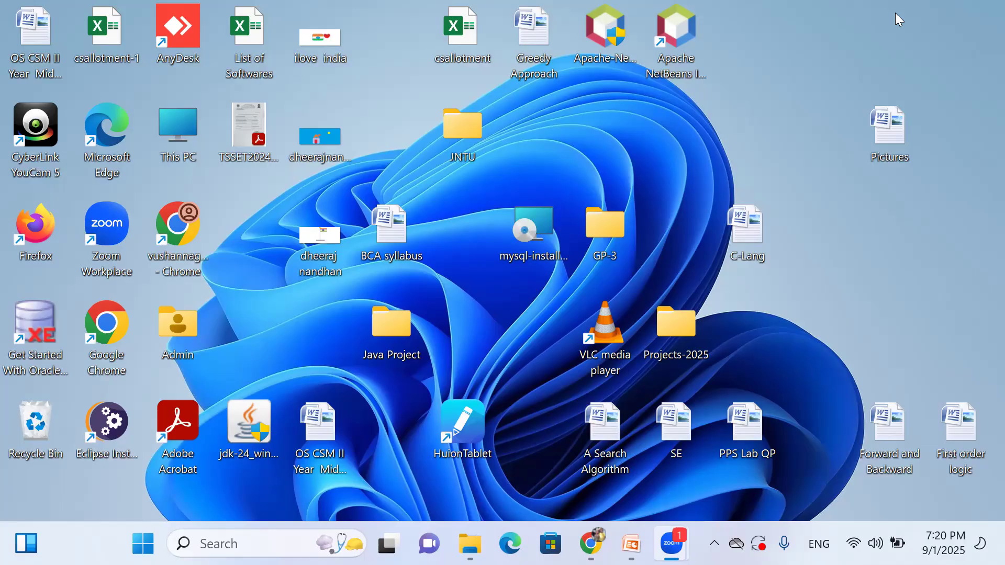
Search 'con' to open Control Panel, then go to Uninstall a program.
click(294, 537)
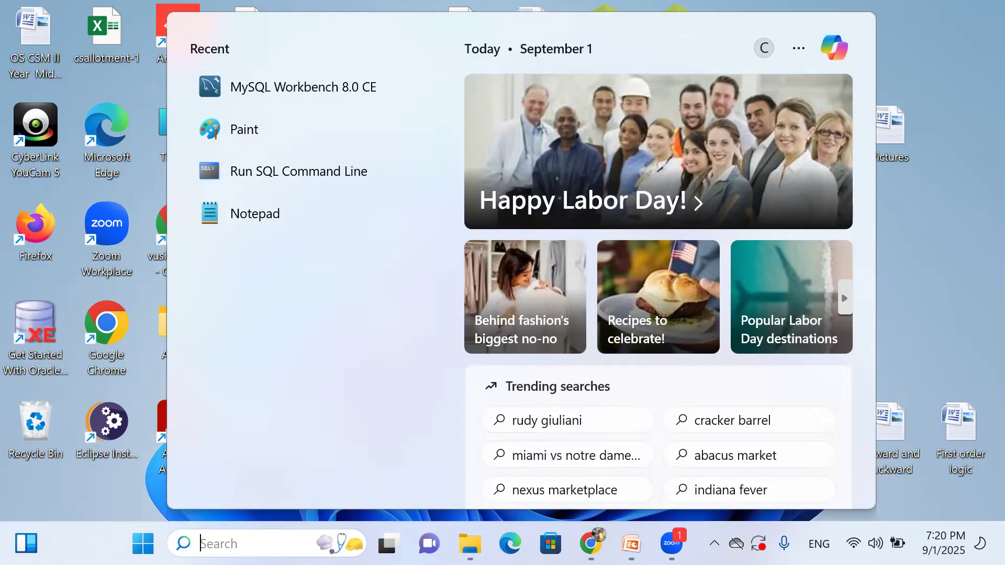
click(965, 112)
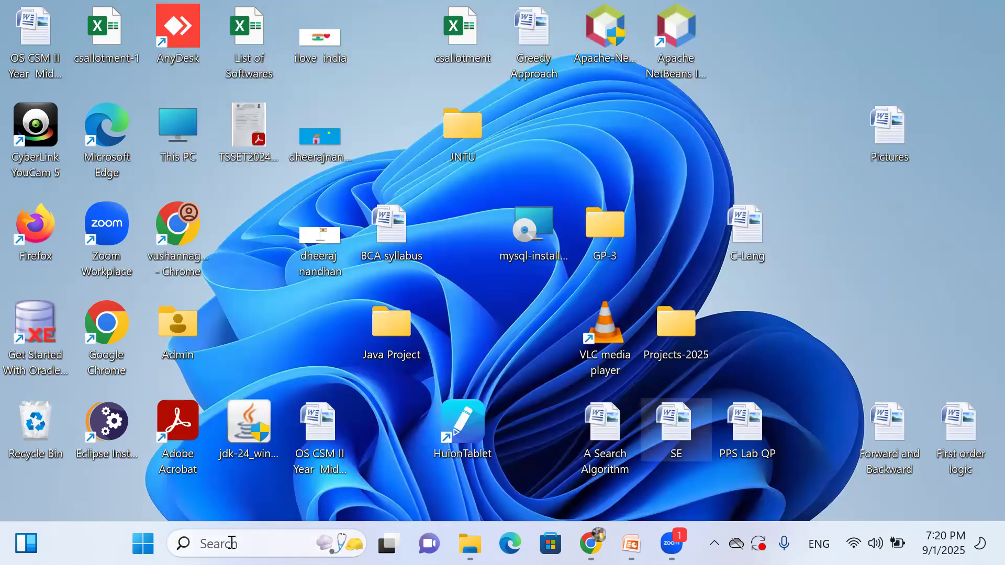
click(231, 543)
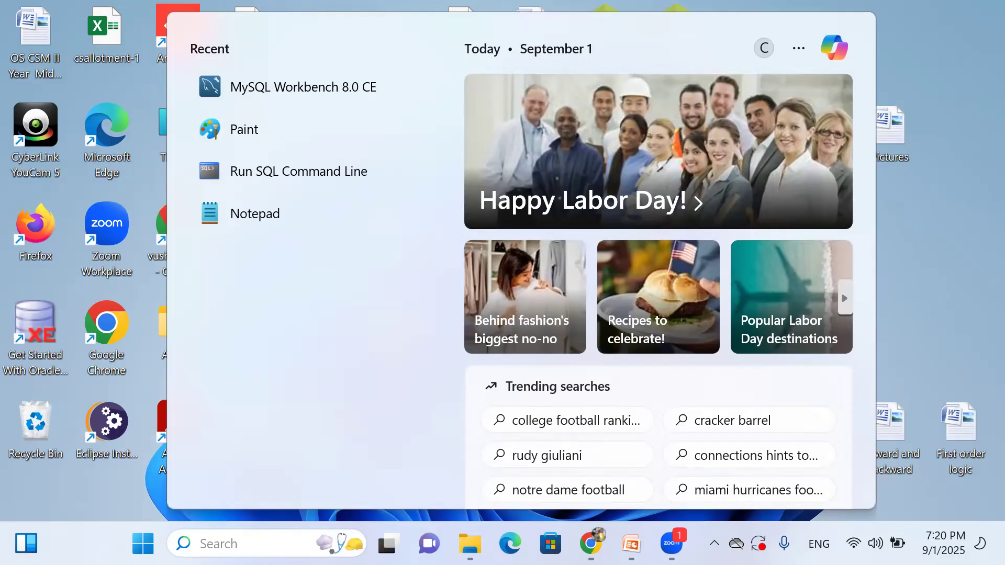
text(con)
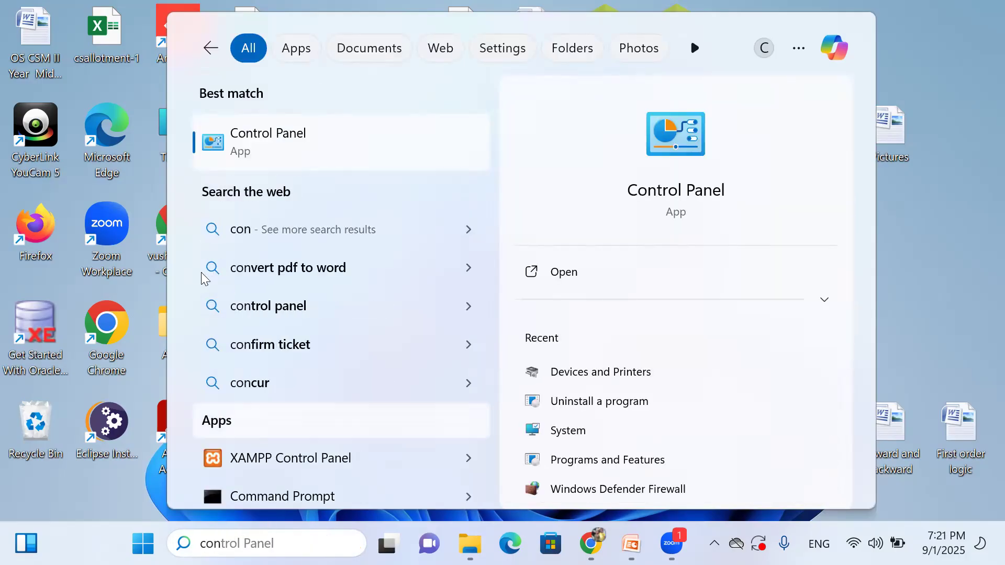
click(307, 153)
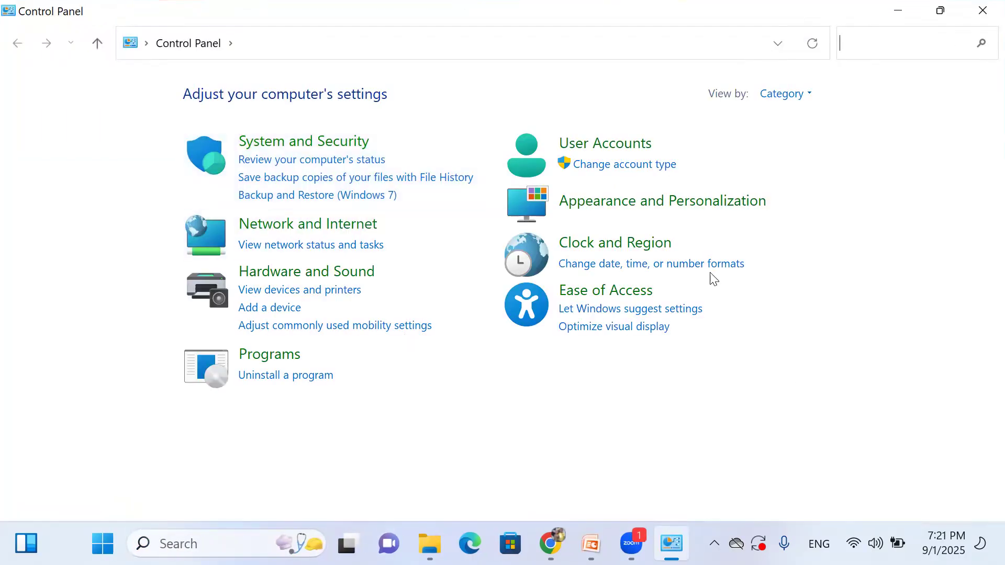
click(266, 375)
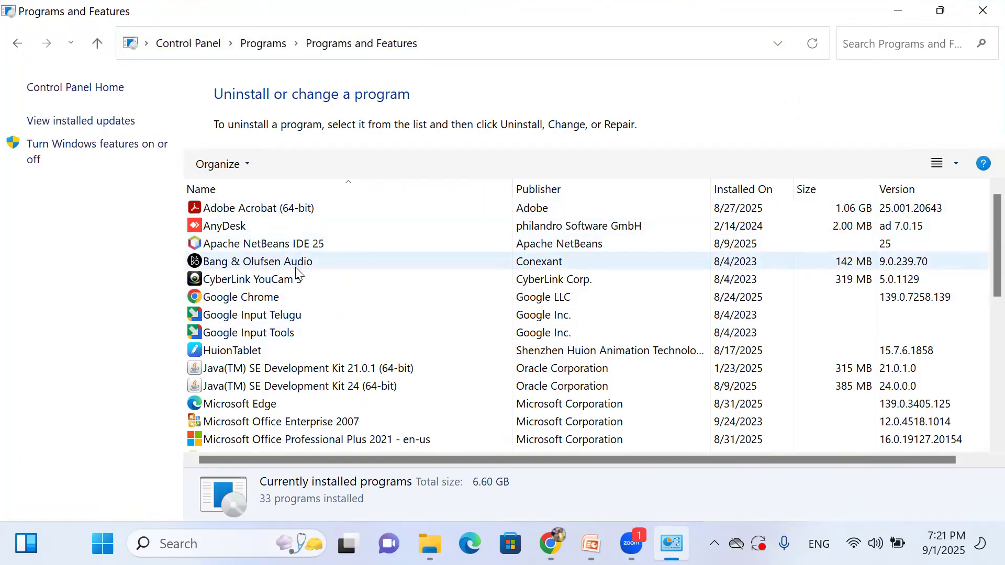
Scroll to Oracle Database 10g Express Edition in the program list and select it for uninstalling.
scroll(293, 307, down, 1)
scroll(294, 307, down, 1)
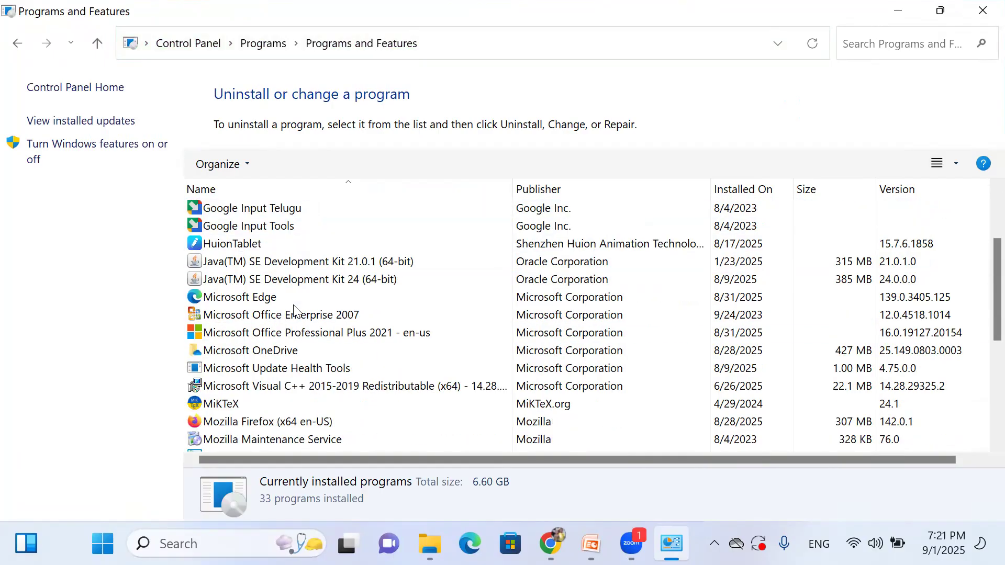
scroll(293, 308, down, 1)
scroll(293, 308, down, 1)
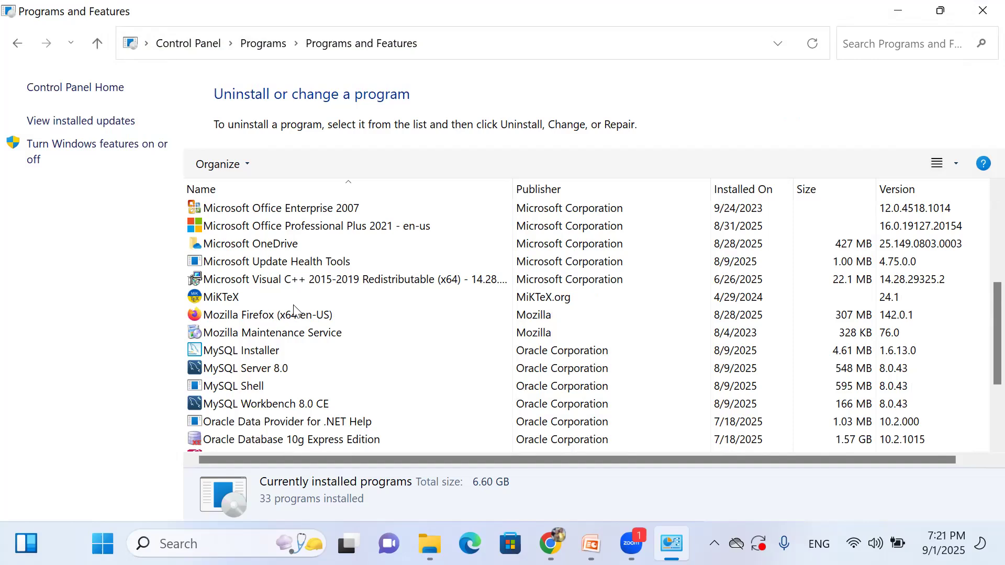
scroll(294, 308, down, 1)
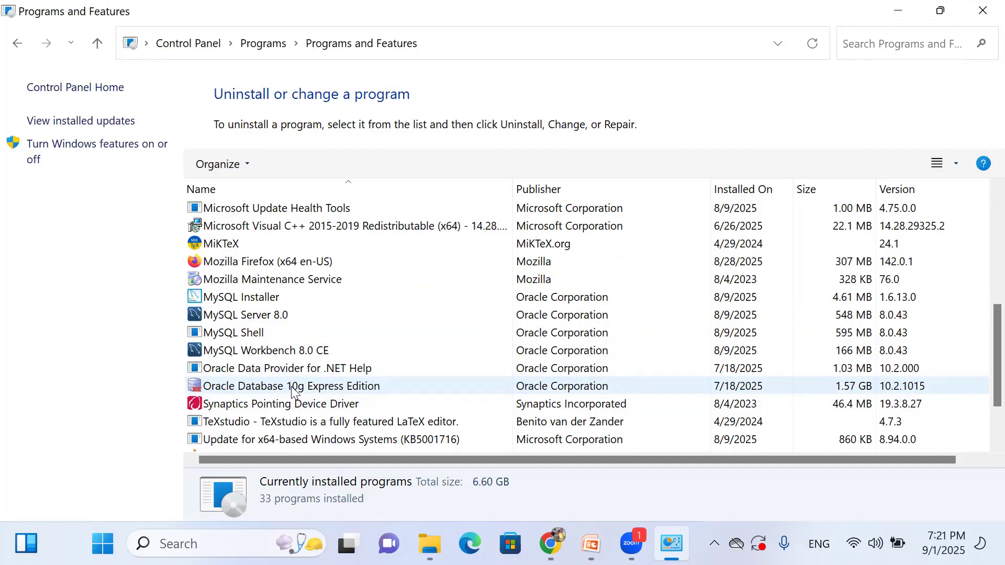
click(307, 389)
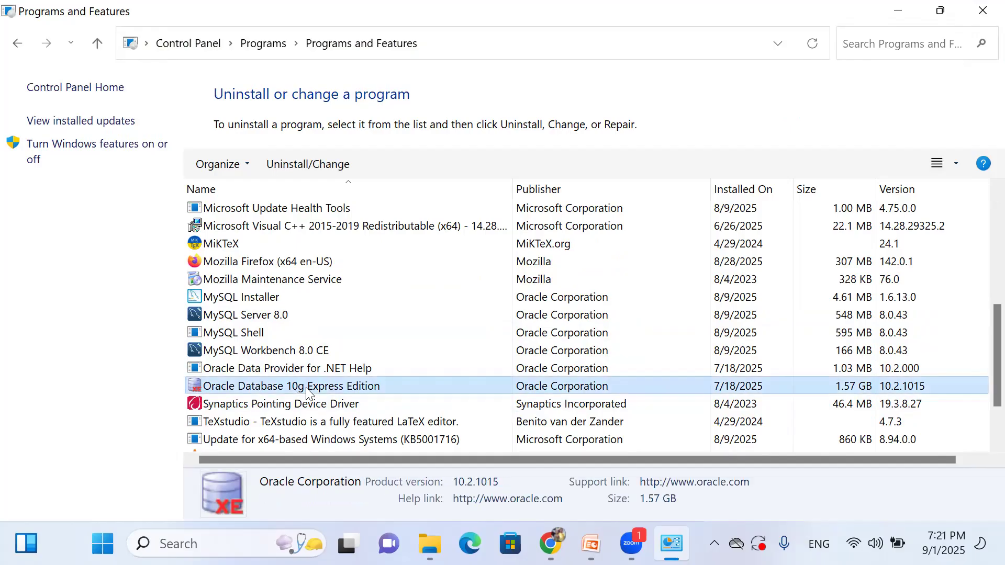
click(293, 163)
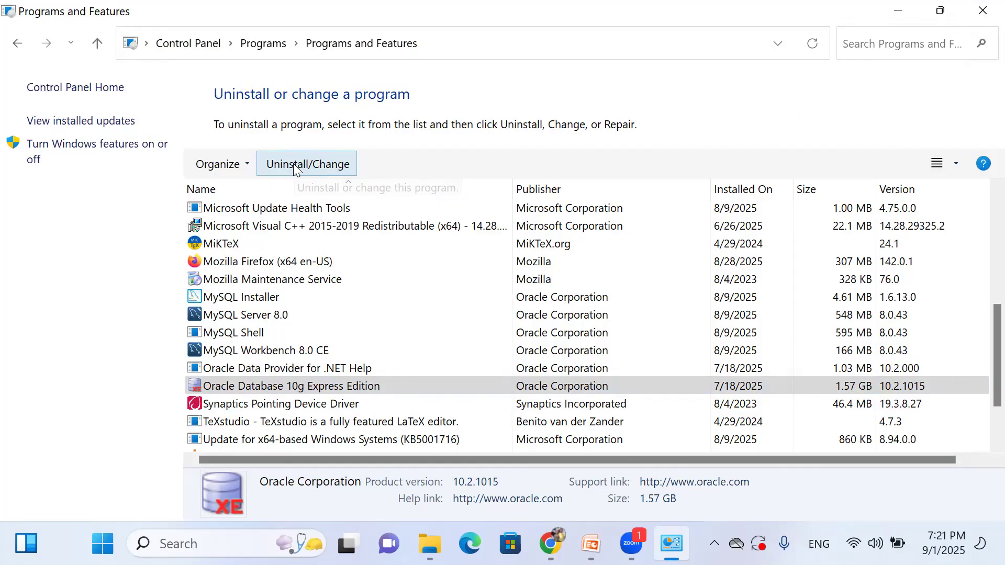
Run the Oracle Database 10g XE uninstaller, confirm complete removal, and finish the wizard.
click(293, 164)
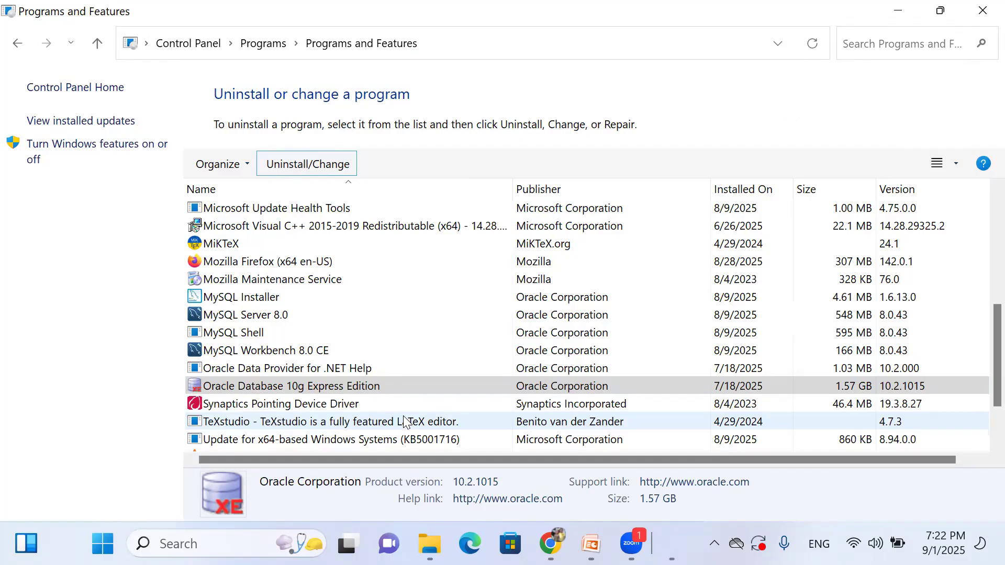
mouse_move(671, 544)
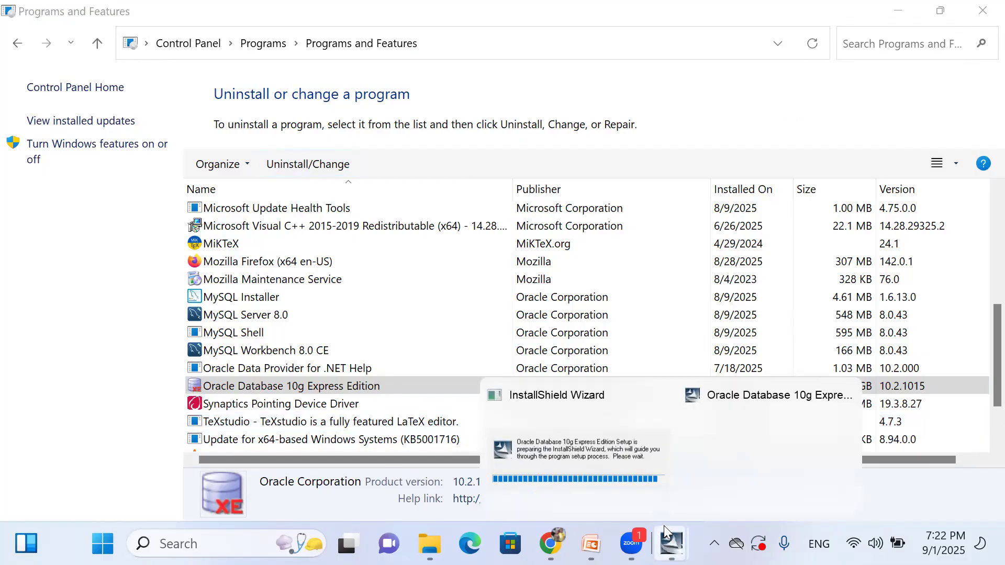
click(611, 389)
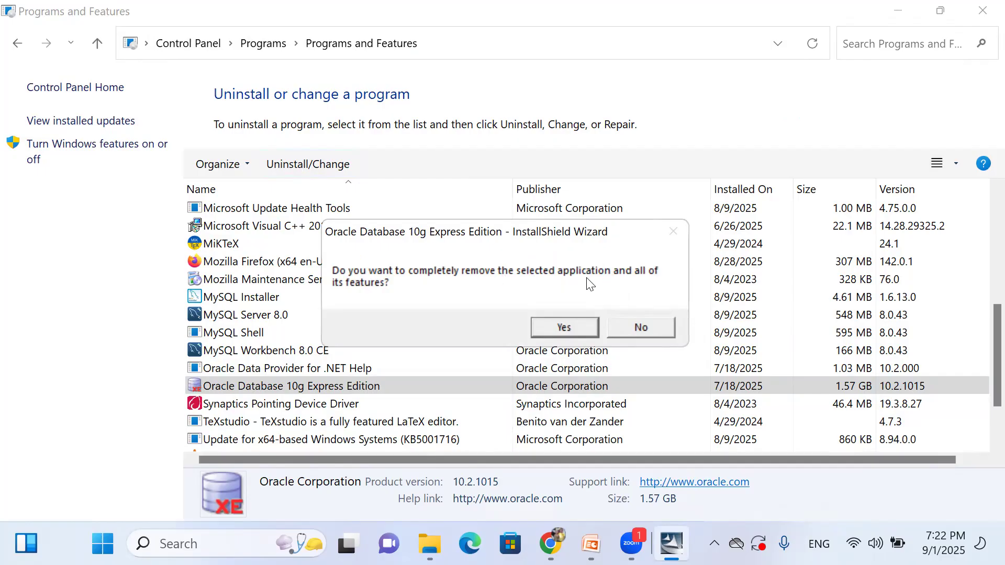
click(562, 327)
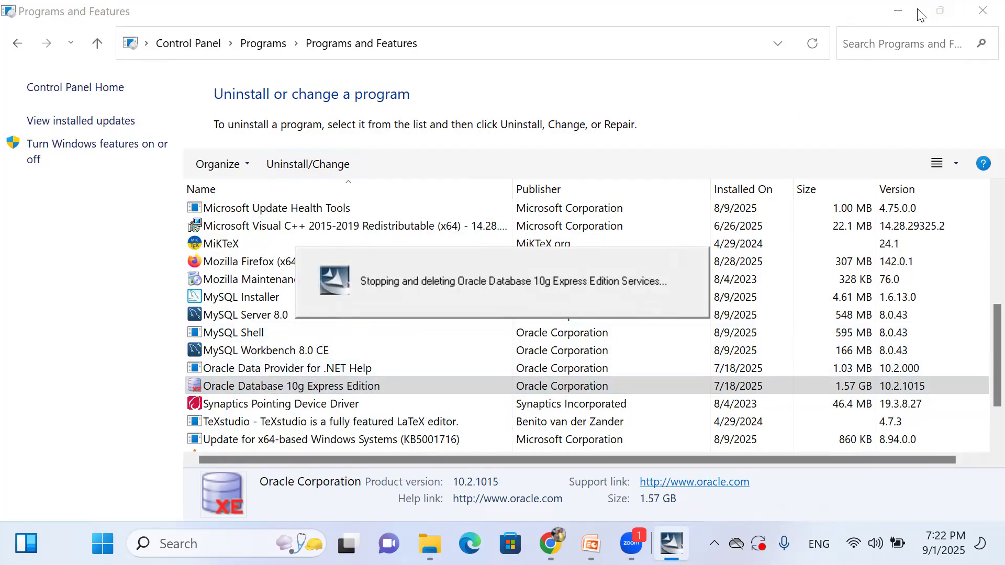
click(897, 12)
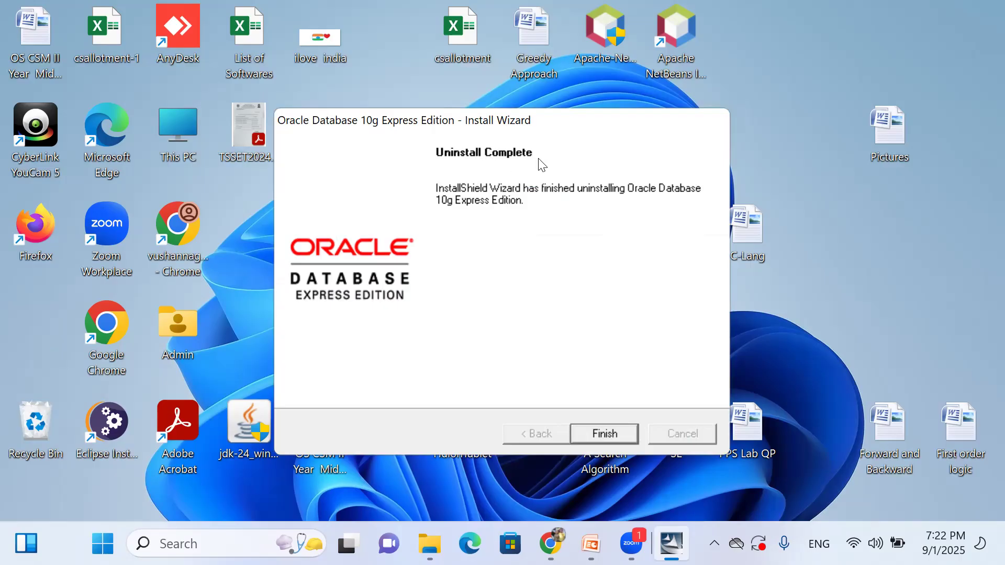
key(Return)
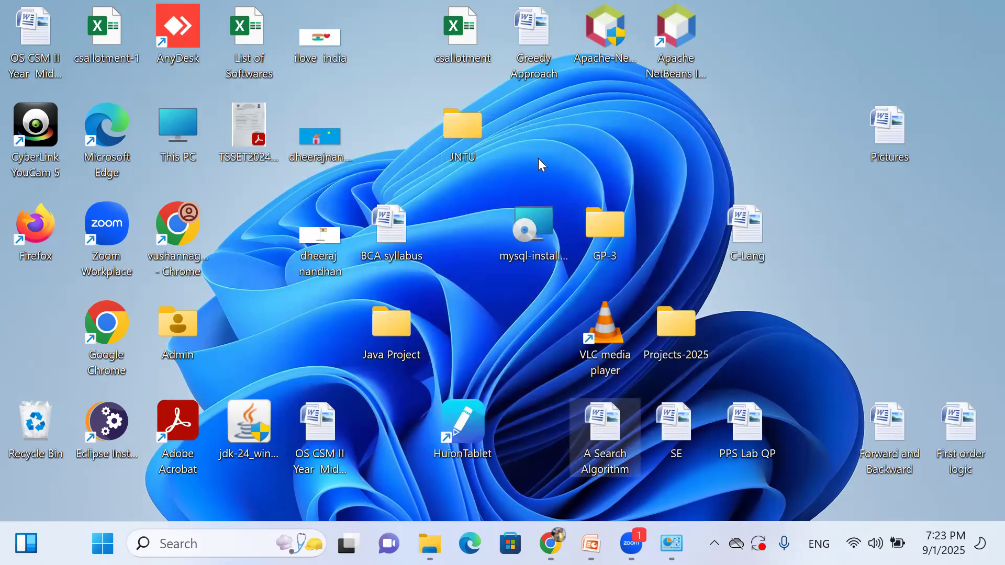
Uninstall Oracle Data Provider for .NET Help and acknowledge the already-uninstalled error.
click(671, 544)
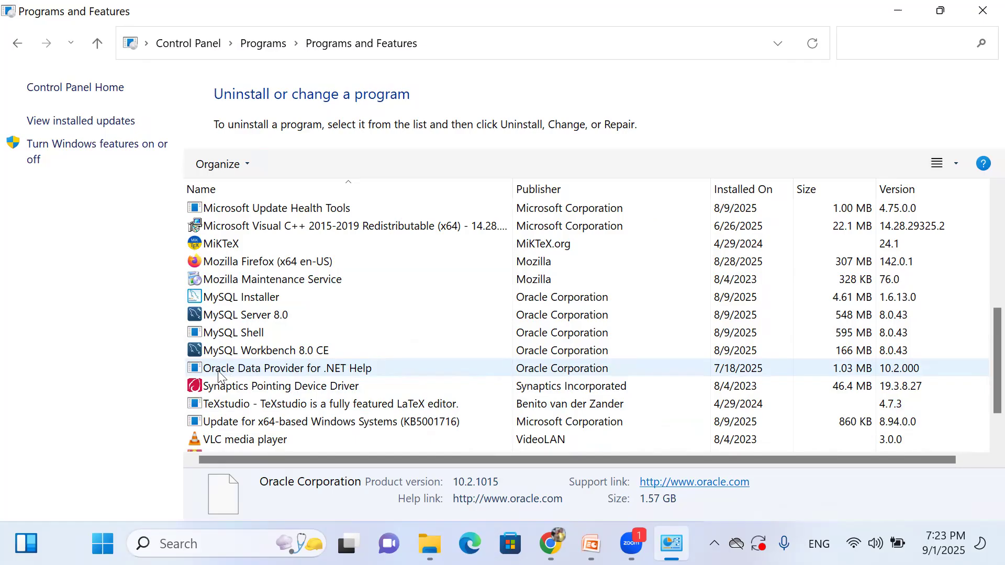
click(277, 373)
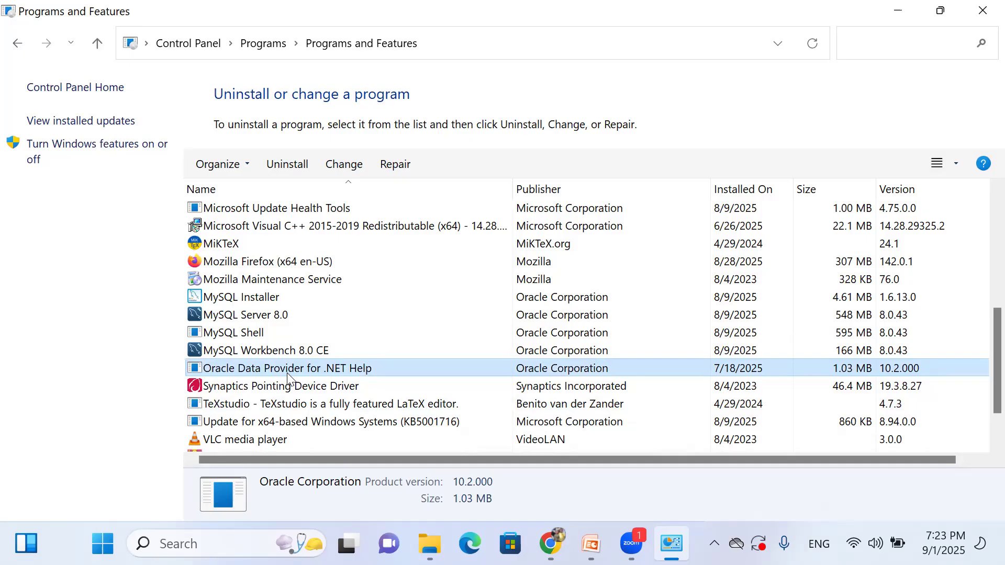
click(287, 164)
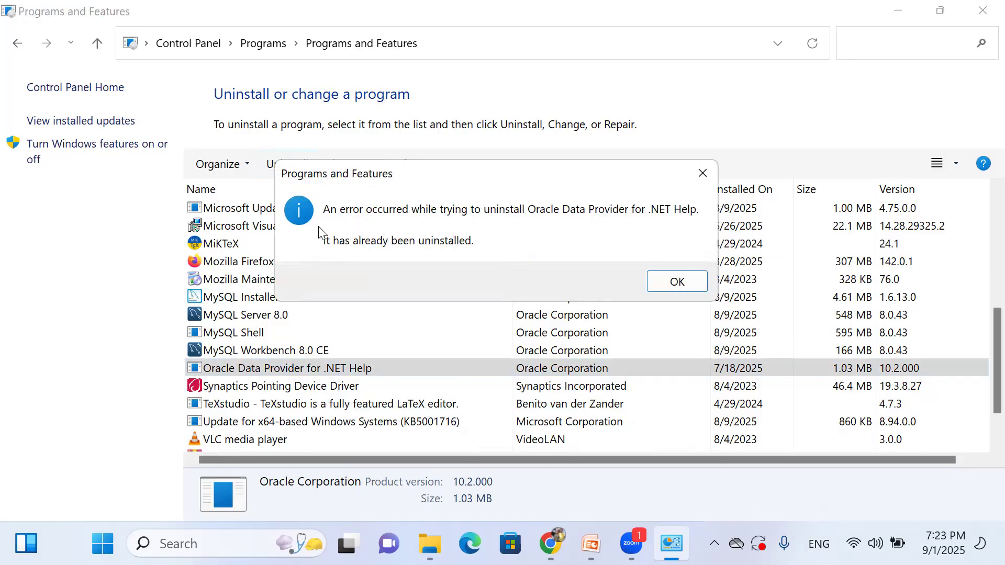
click(670, 281)
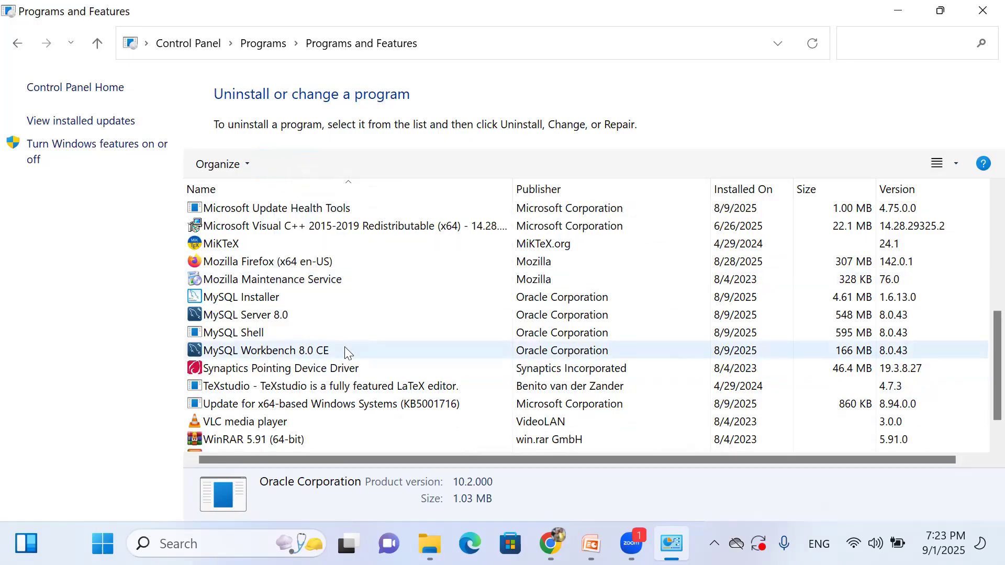
scroll(386, 352, down, 1)
scroll(386, 352, up, 4)
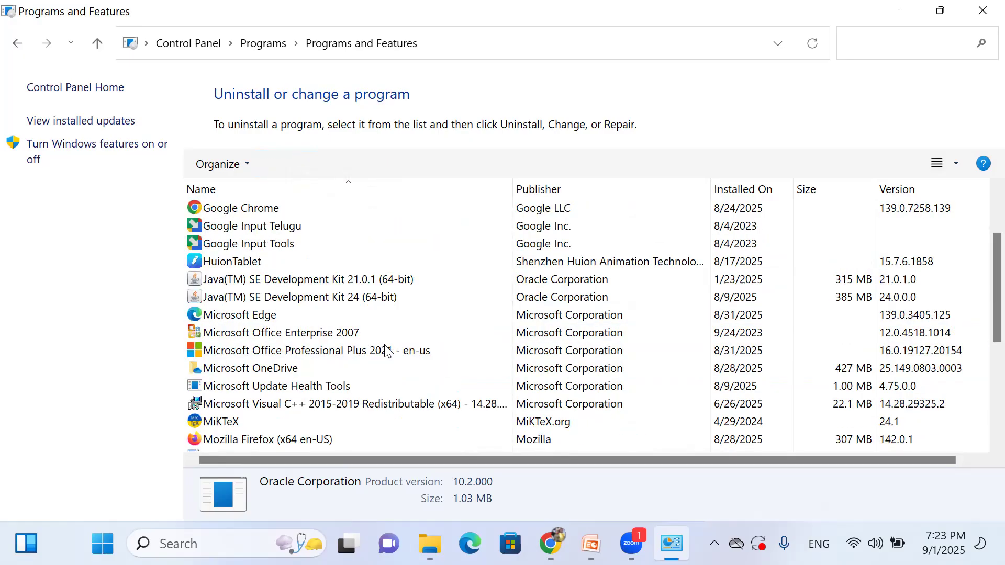
Close Programs and Features and refresh the desktop.
click(981, 11)
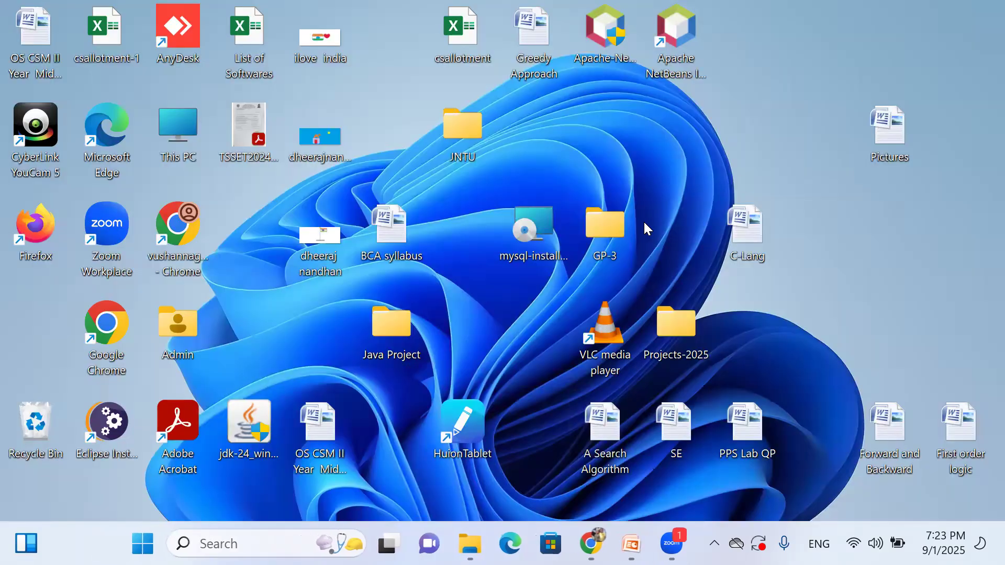
right_click(762, 102)
click(818, 183)
Reopen Control Panel's installed programs list, check the 31 remaining programs, and close it.
click(239, 536)
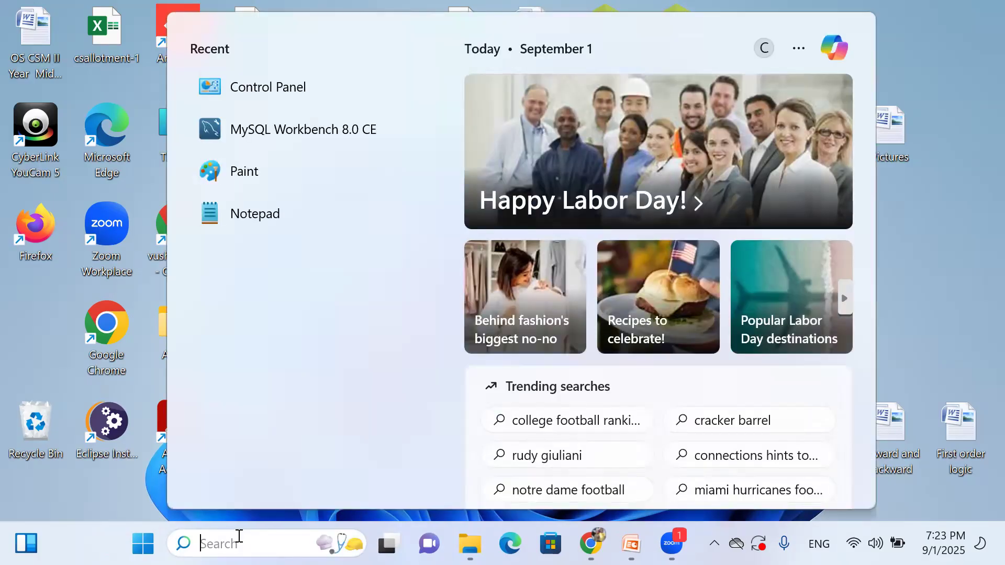
click(270, 91)
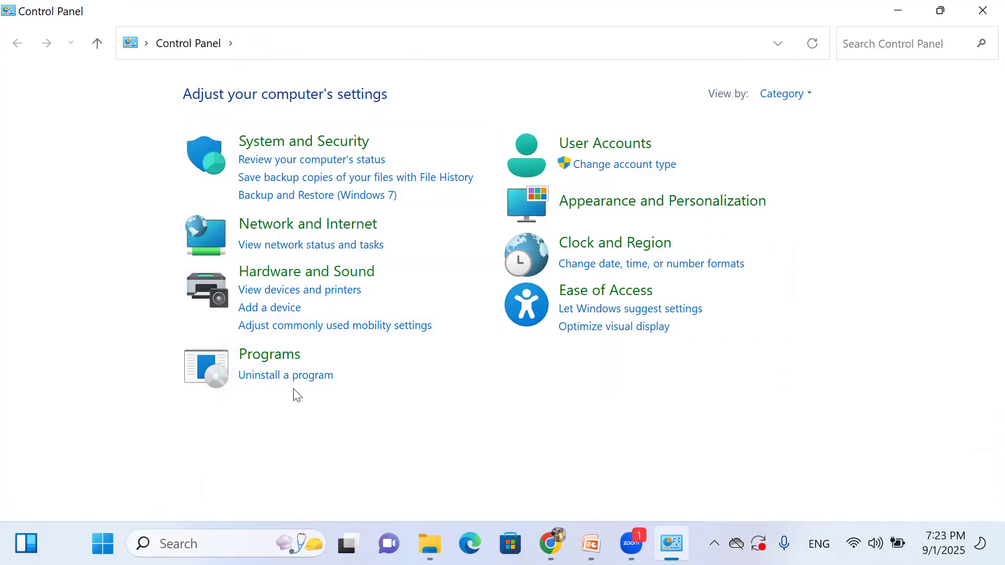
click(256, 376)
scroll(318, 283, down, 6)
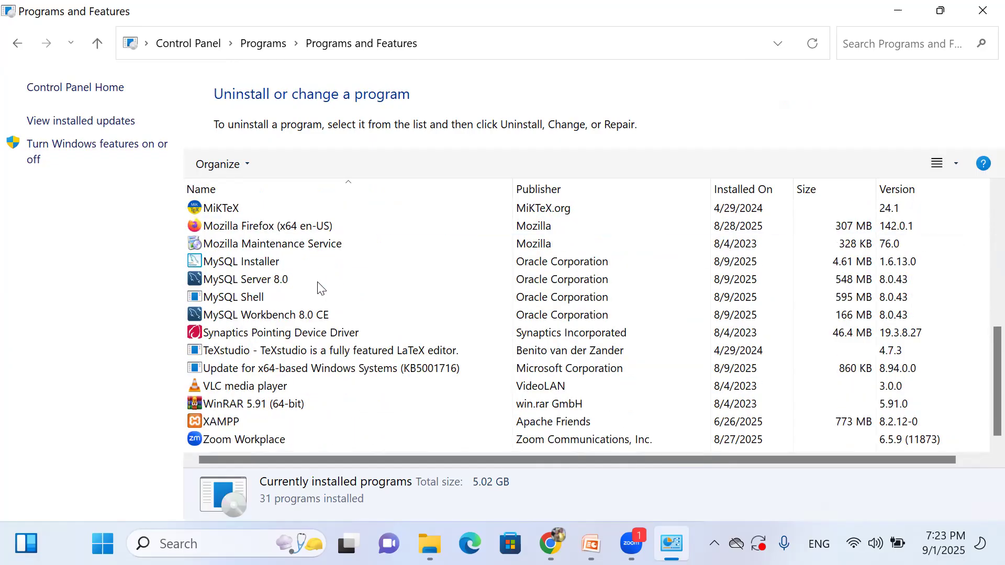
scroll(316, 361, up, 6)
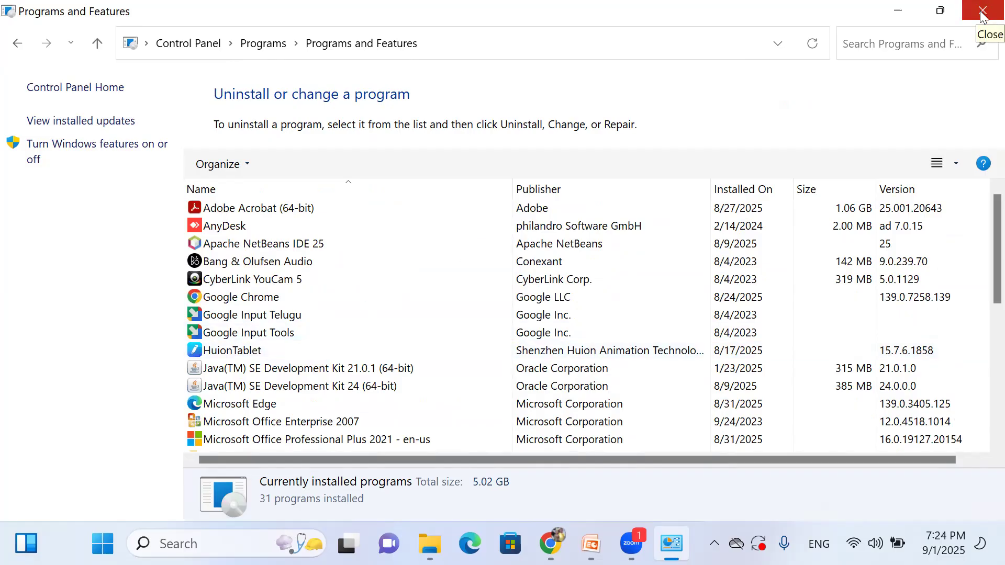
click(982, 16)
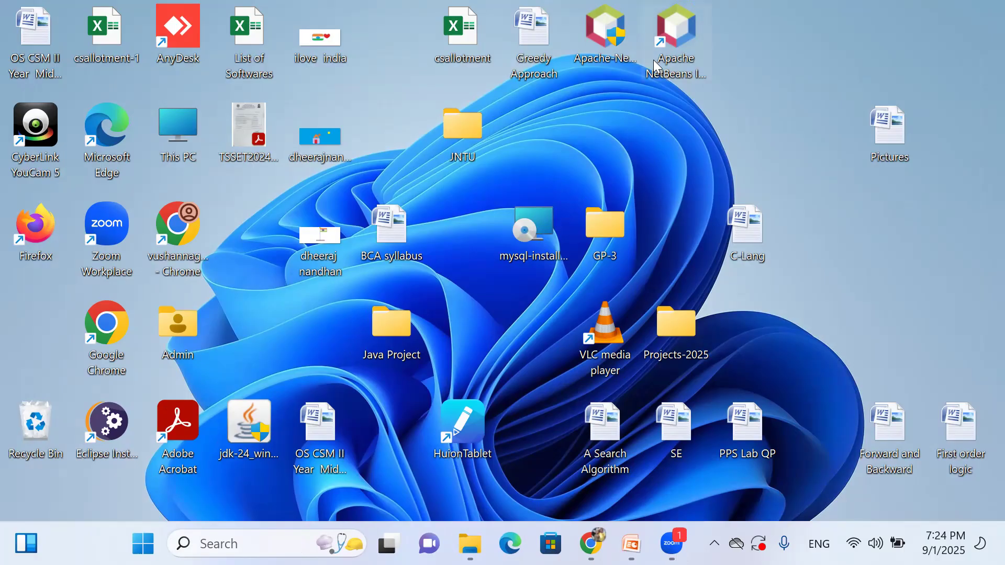
Open the Soft folder under Oracle on drive G in File Explorer.
click(468, 533)
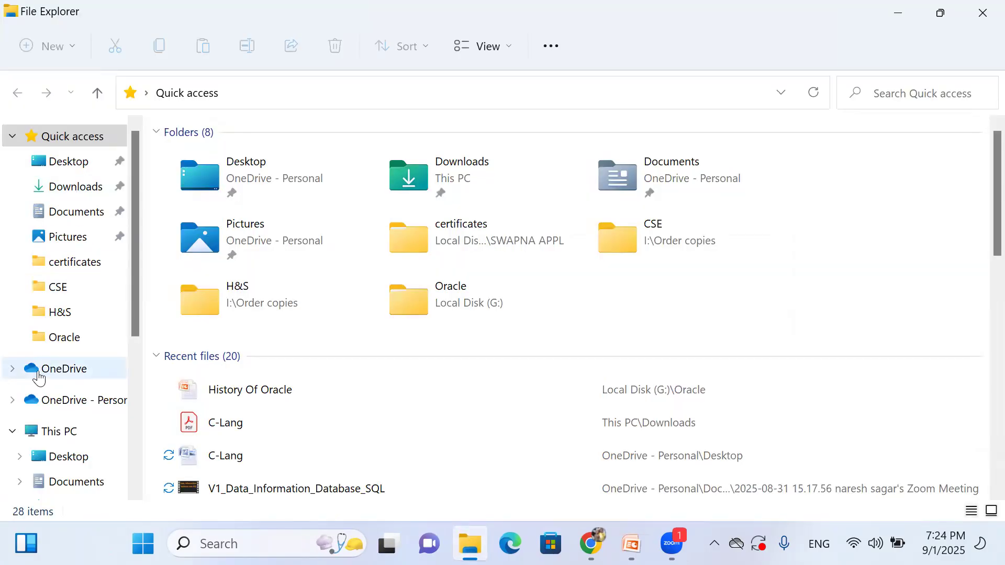
click(73, 338)
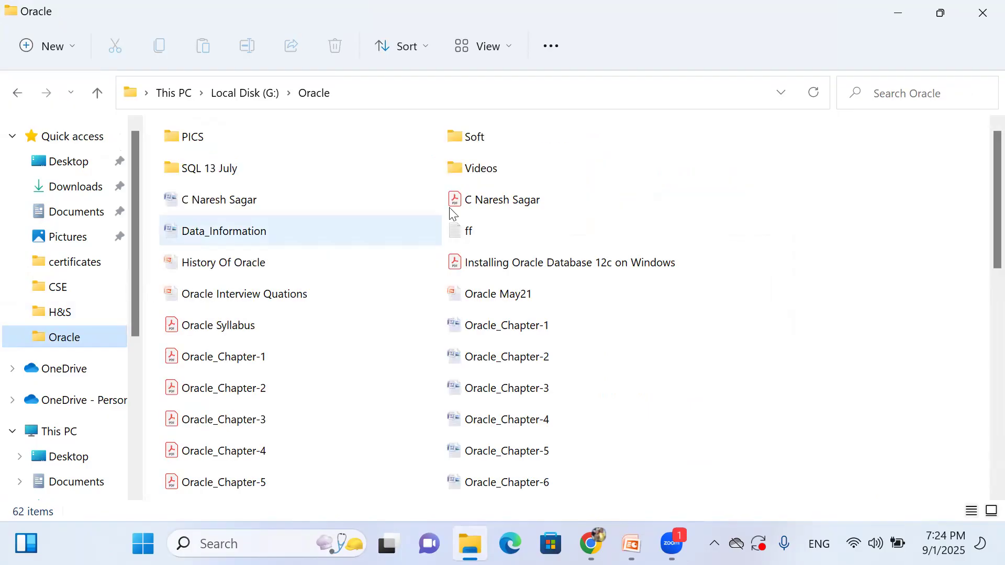
double_click(489, 142)
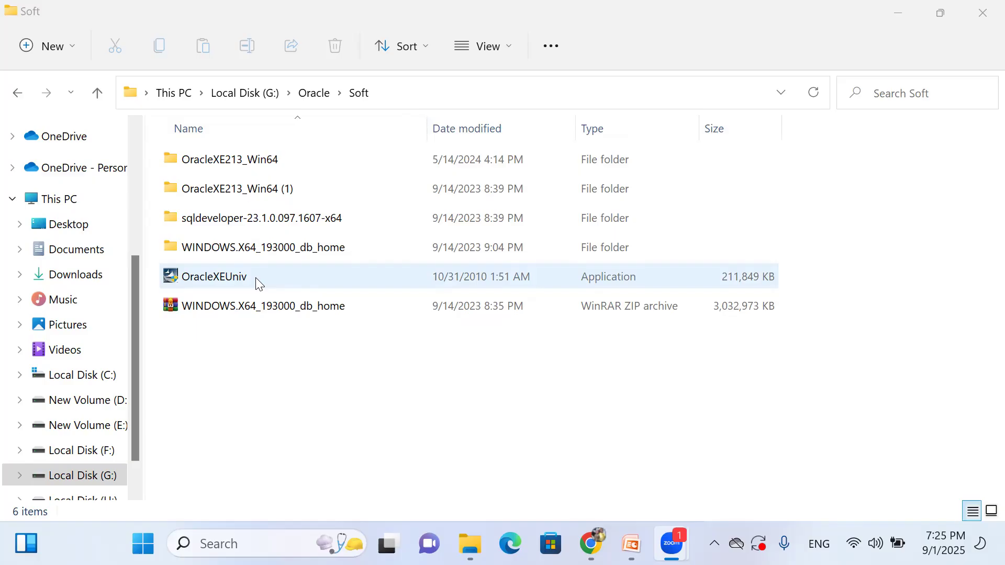
Launch the OracleXEUniv installer from the Soft folder.
double_click(259, 283)
double_click(220, 281)
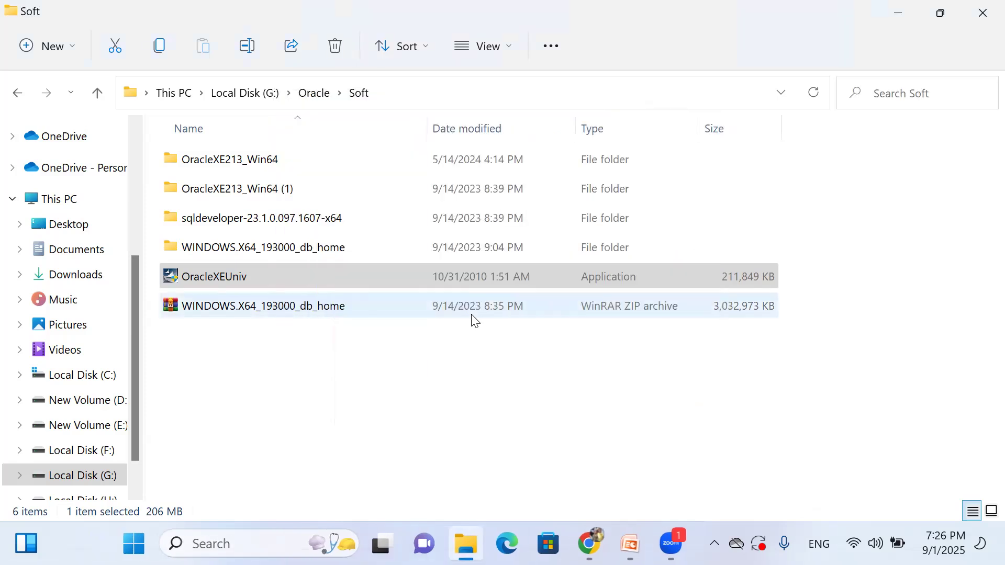
Bring the install wizard forward and accept the license agreement terms.
click(895, 7)
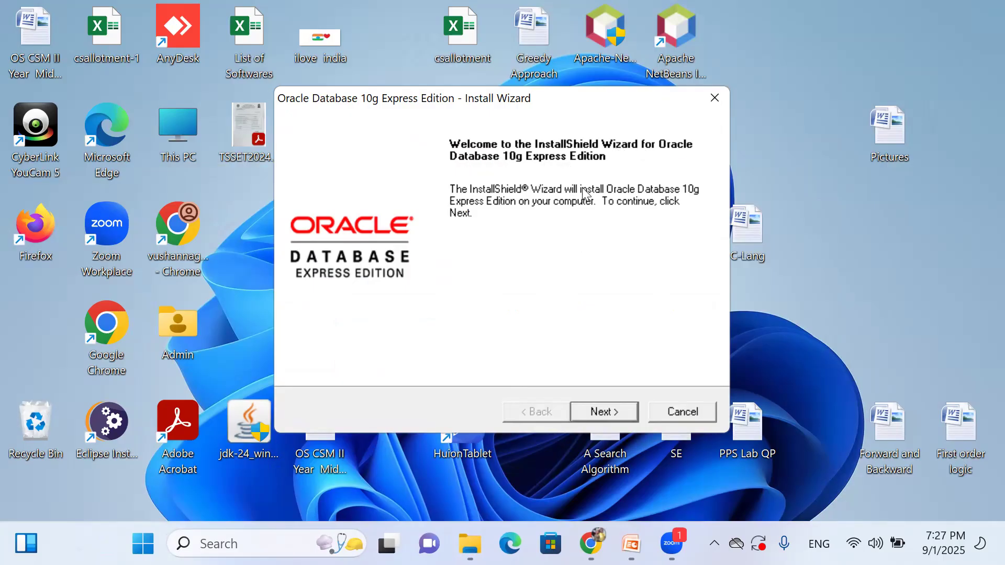
click(599, 411)
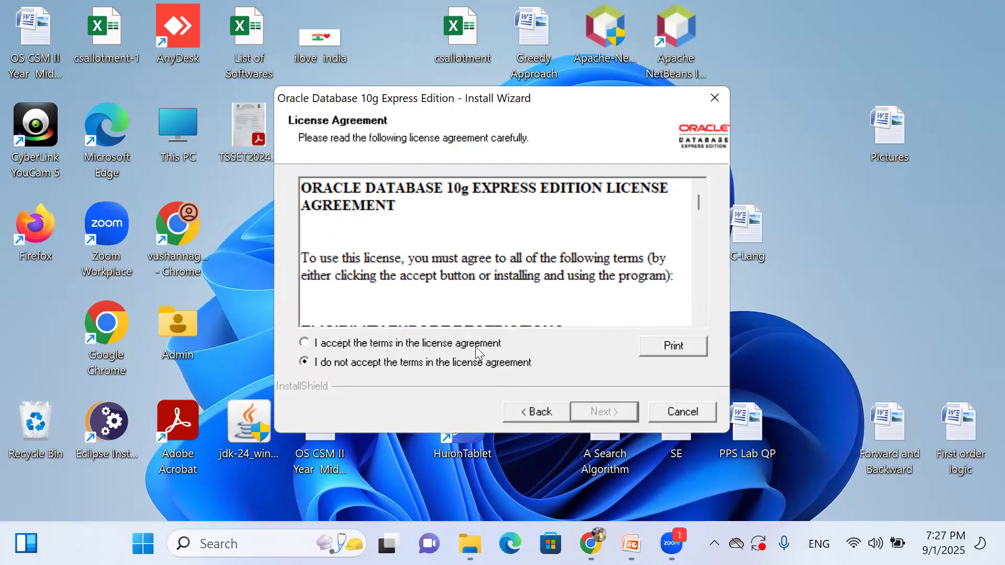
click(305, 343)
click(601, 413)
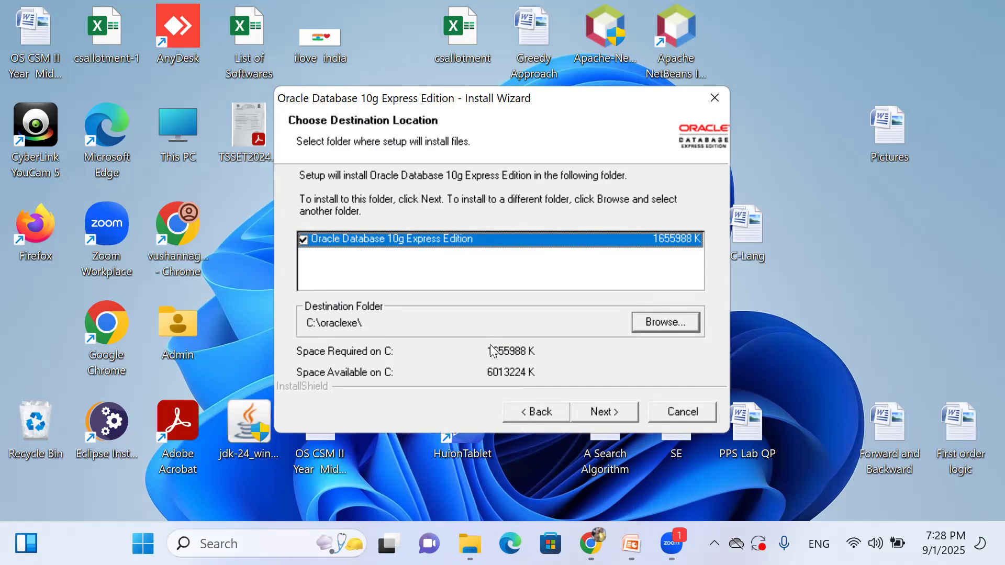
Keep C:\oraclexe\ as the destination folder and continue.
click(607, 412)
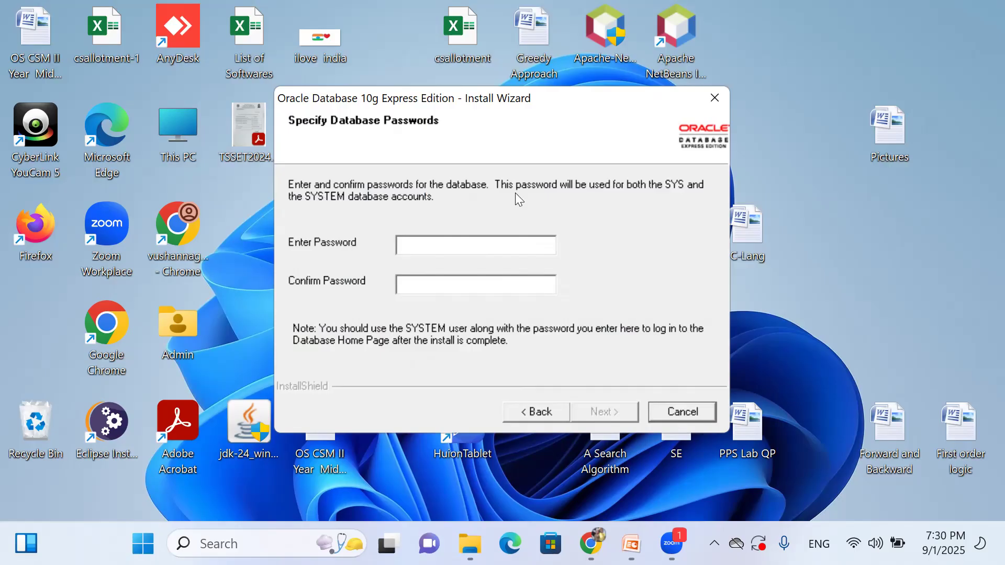
Enter the SYS/SYSTEM database password in both the password and confirmation fields.
click(454, 248)
text(**)
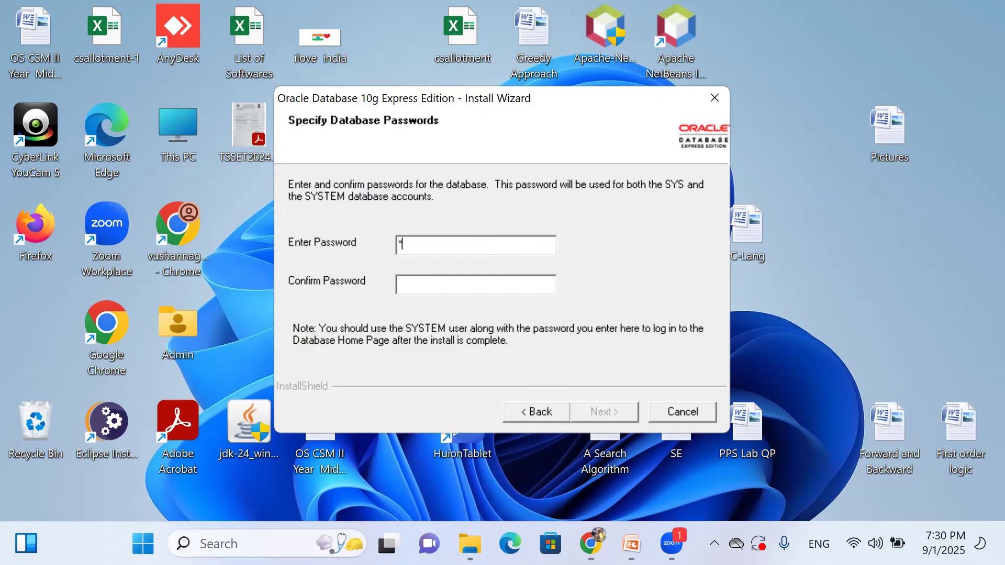
text(***)
click(420, 285)
text(*****)
click(603, 409)
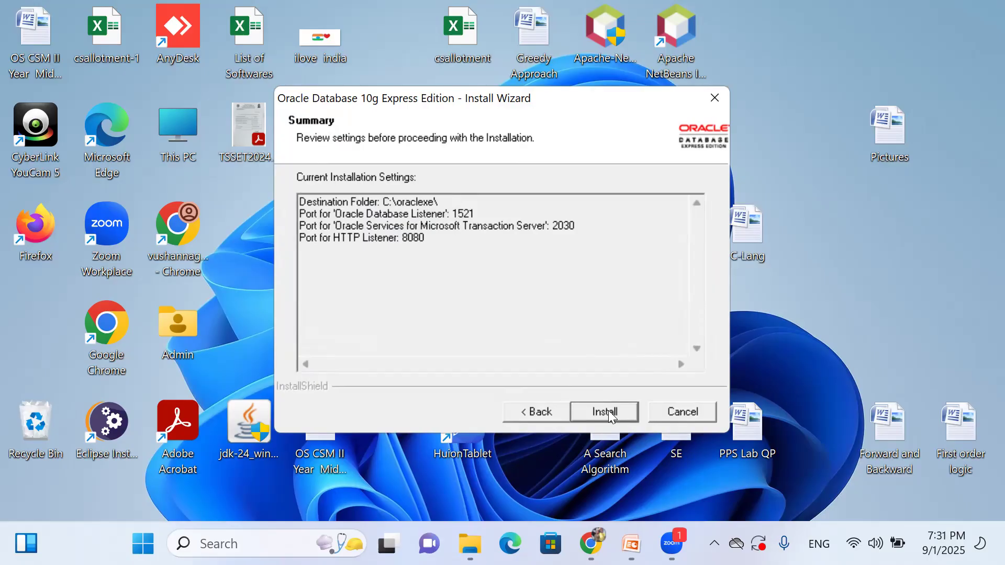
Install into C:\oraclexe\ with ports 1521, 2030 and 8080.
click(608, 410)
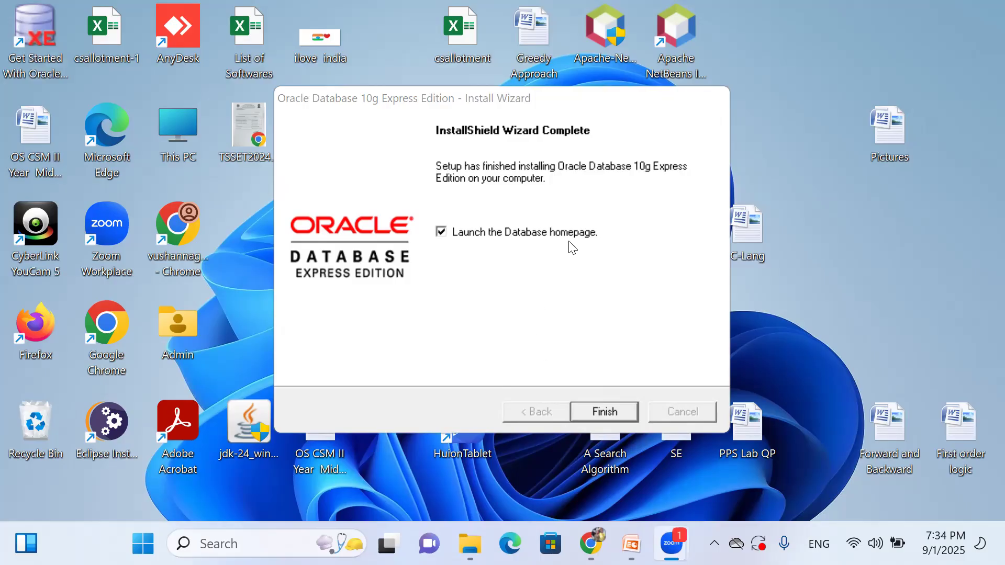
Finish the setup wizard and close the Application Express login page in Edge.
click(607, 412)
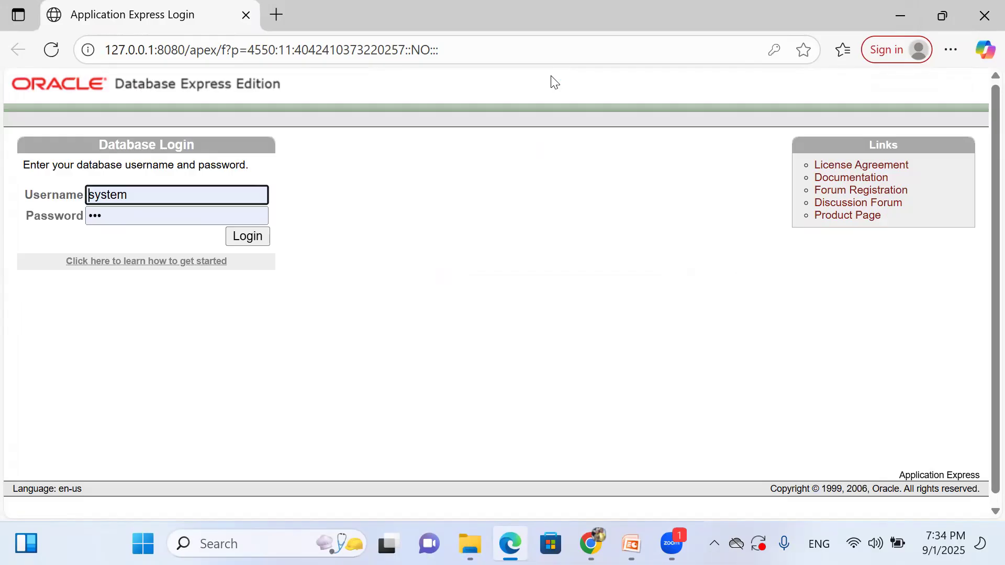
click(982, 19)
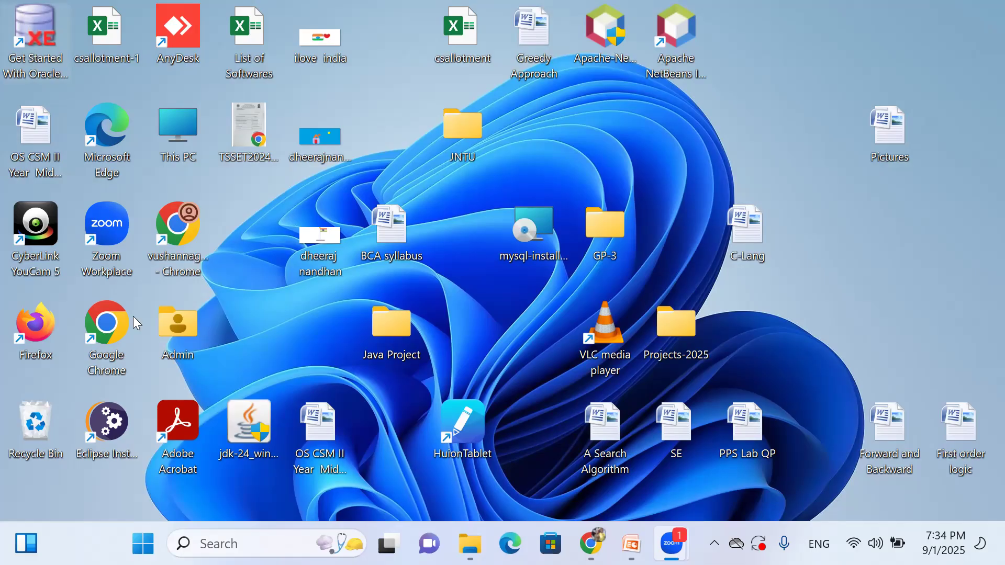
Open Control Panel's Programs and Features list through Windows search.
click(198, 536)
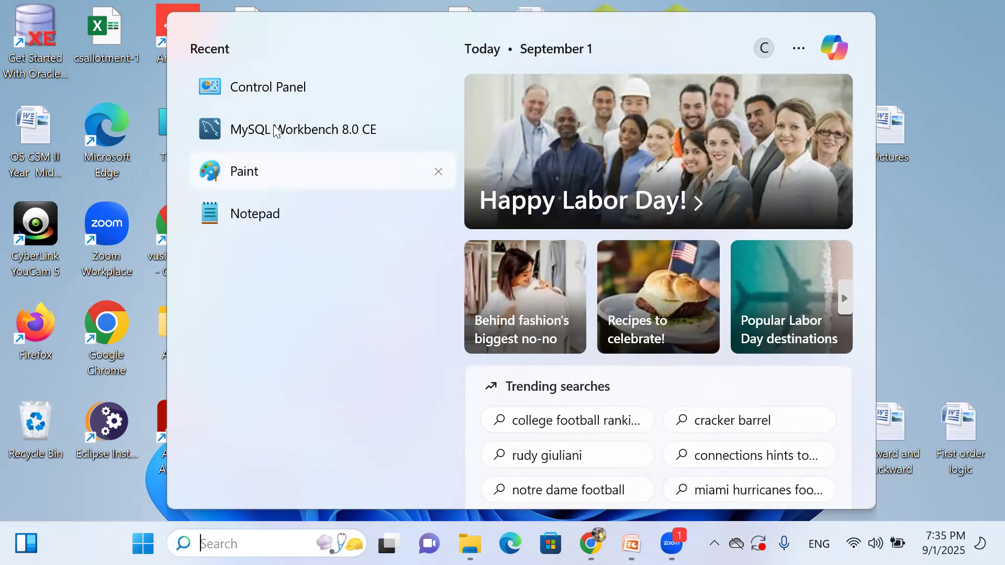
click(263, 89)
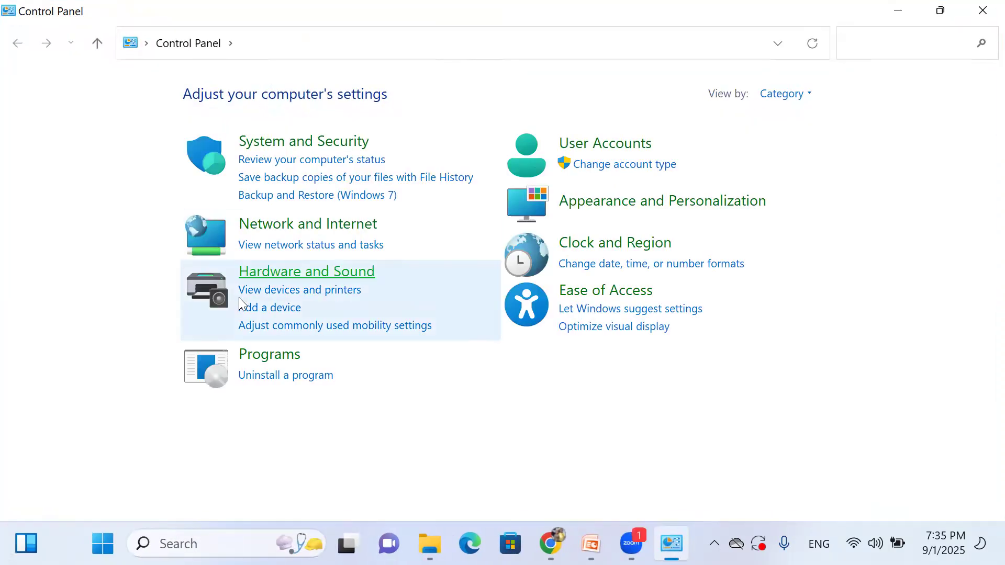
click(284, 376)
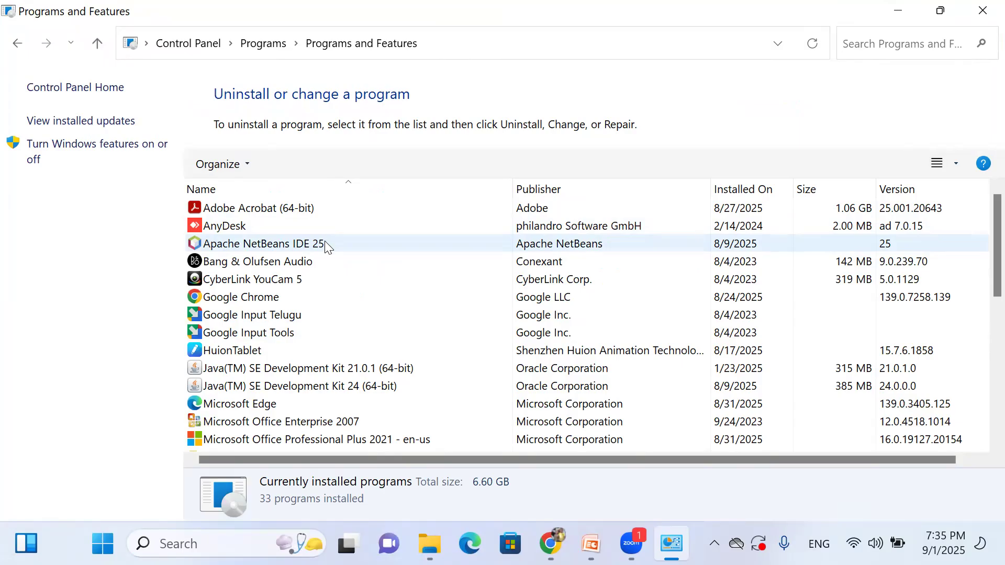
Find Oracle Database 10g Express Edition in the installed programs, then close the list.
scroll(327, 246, down, 1)
scroll(328, 249, down, 3)
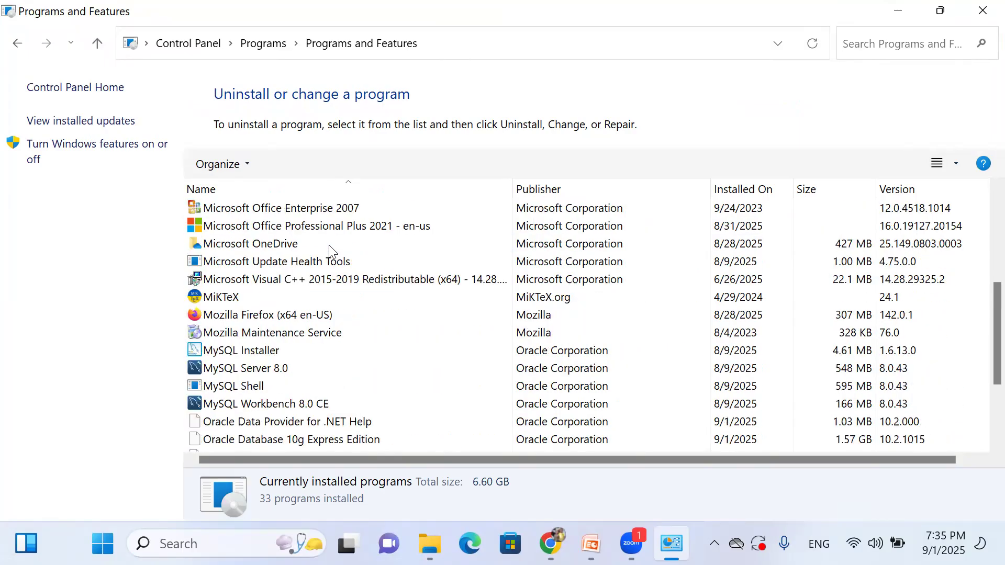
scroll(328, 246, down, 2)
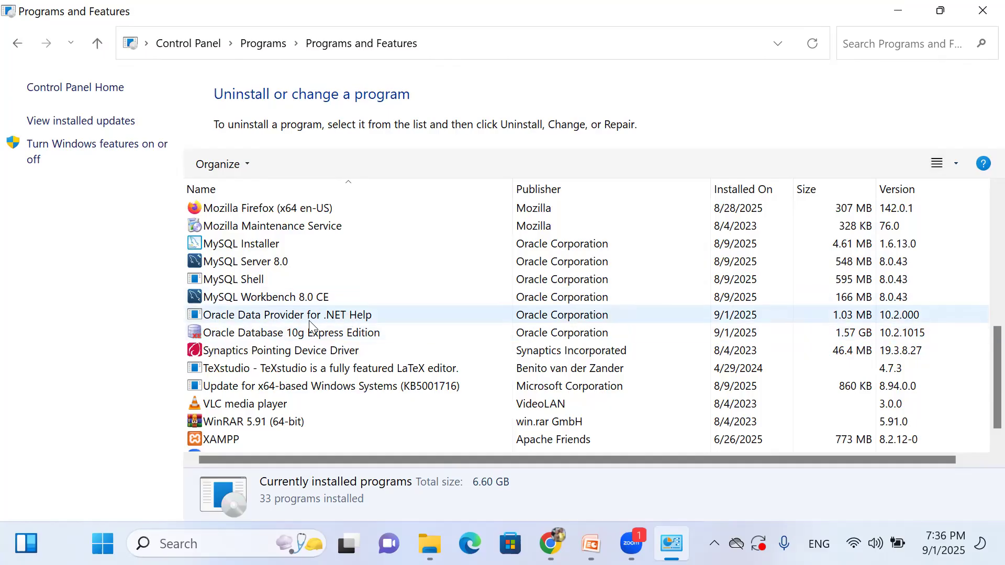
click(981, 11)
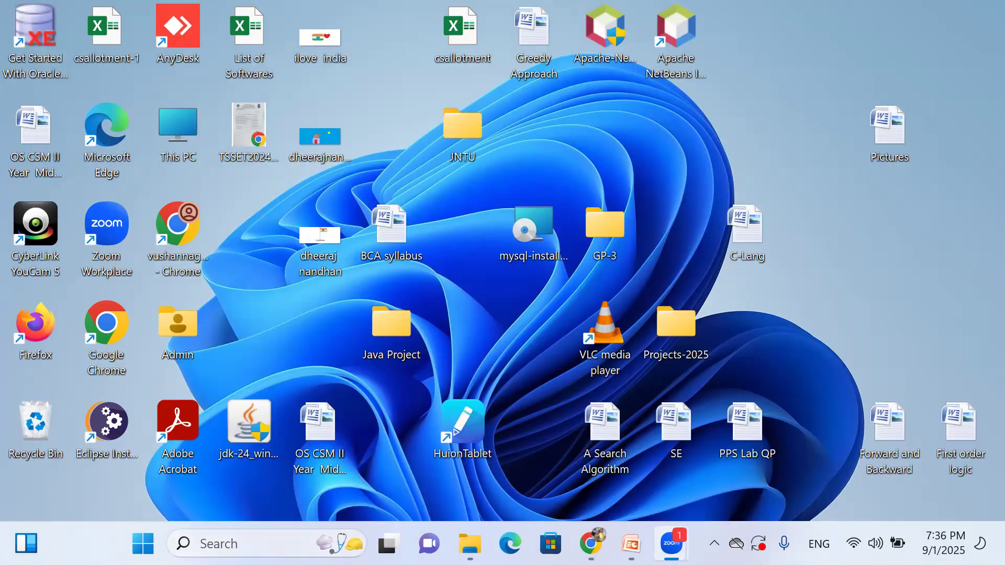
Search Windows for 'run' and launch Run SQL Command Line.
key(super+s)
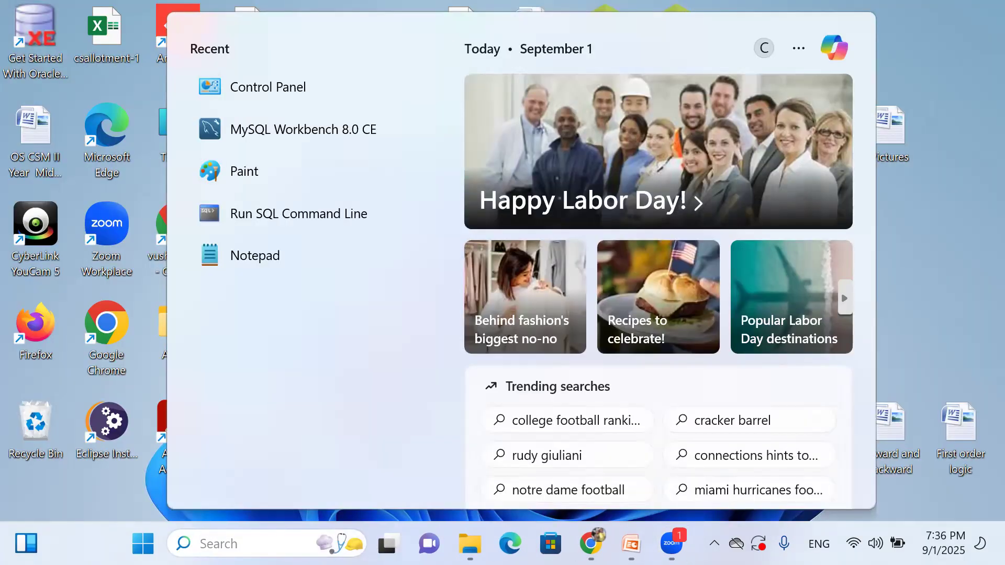
text(run)
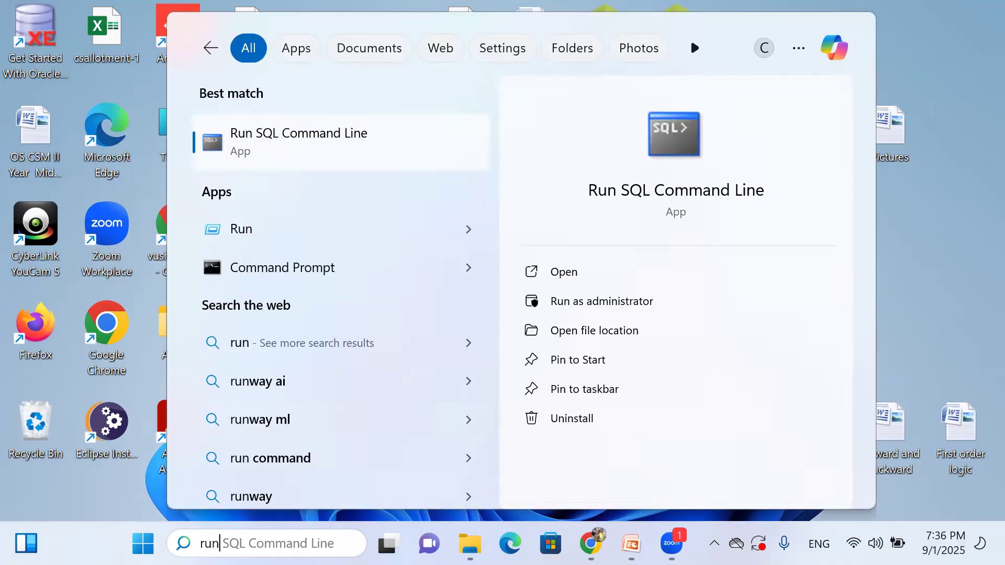
click(270, 137)
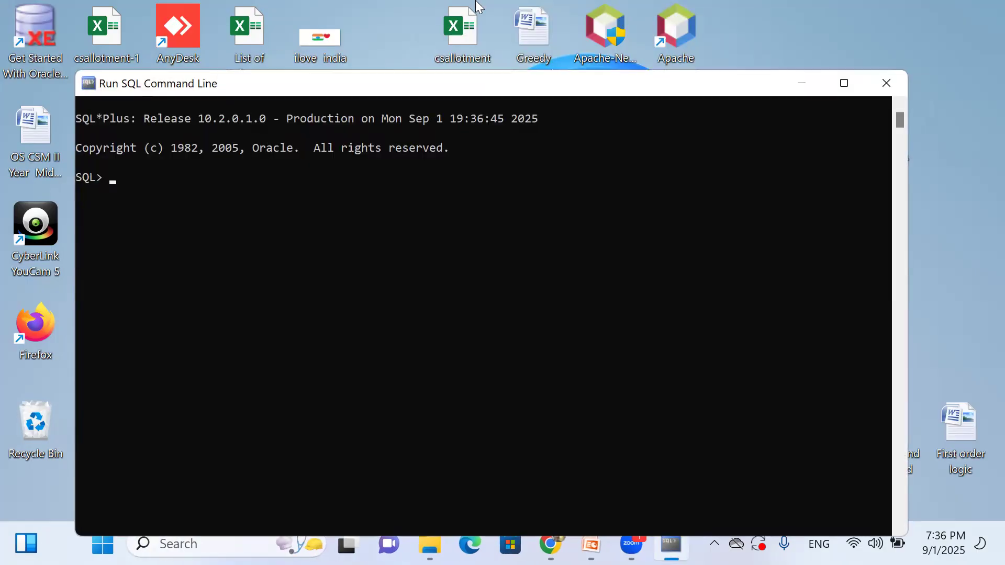
Maximize the SQL*Plus console window and enlarge its text.
click(844, 82)
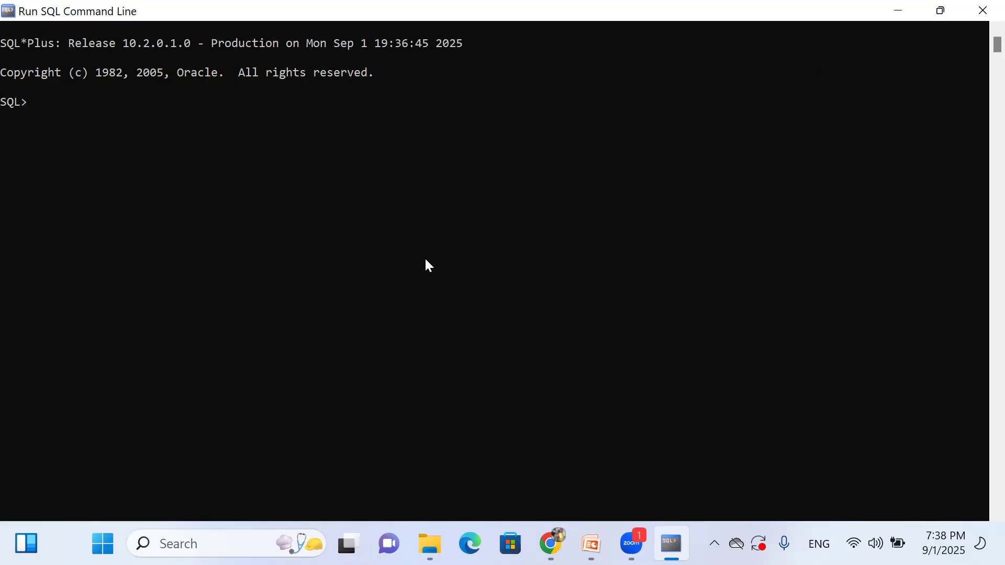
scroll(310, 237, up, 3)
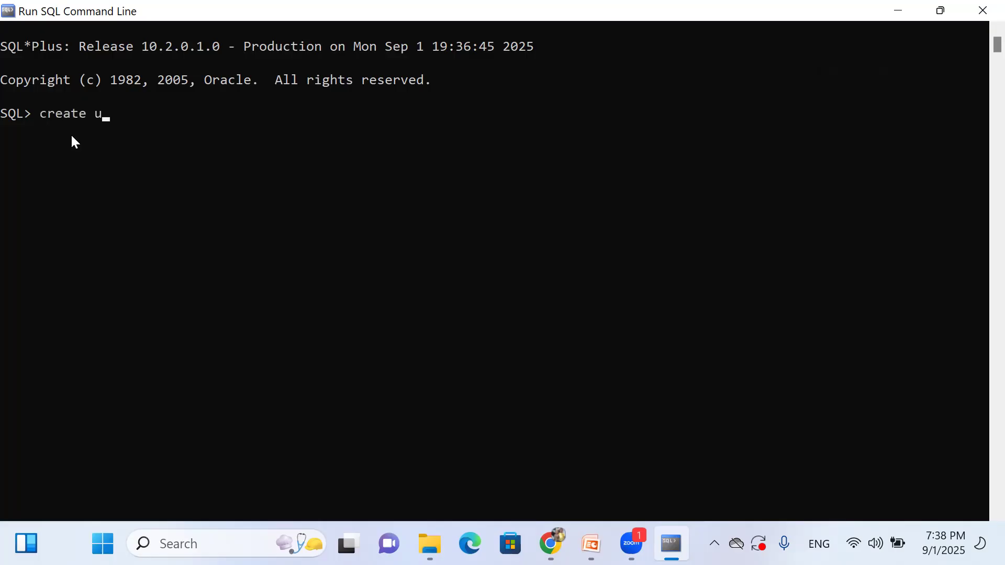
Type a create user statement with a new username and password, then highlight both.
text(ser naresh)
text(ide)
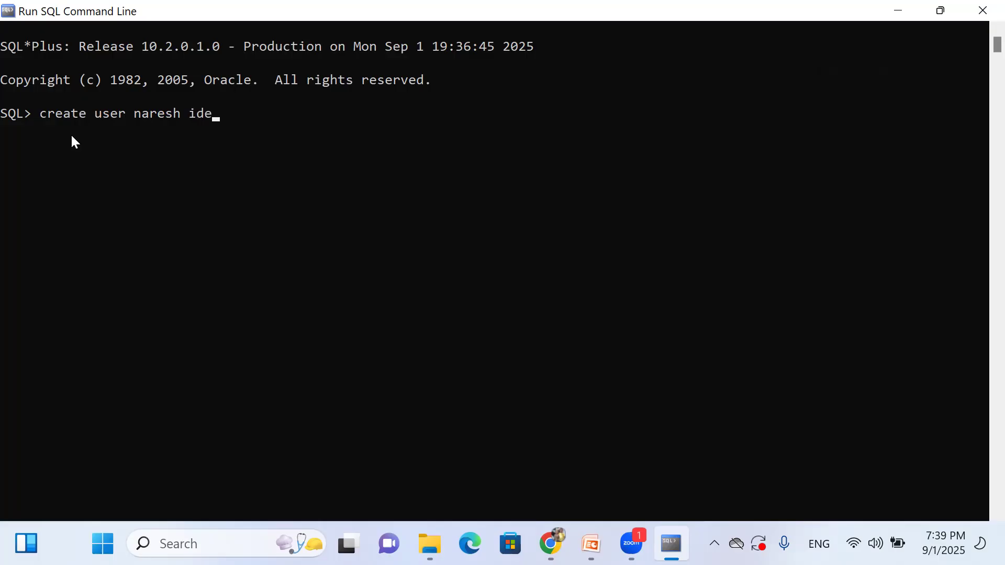
text(ntified by tiger)
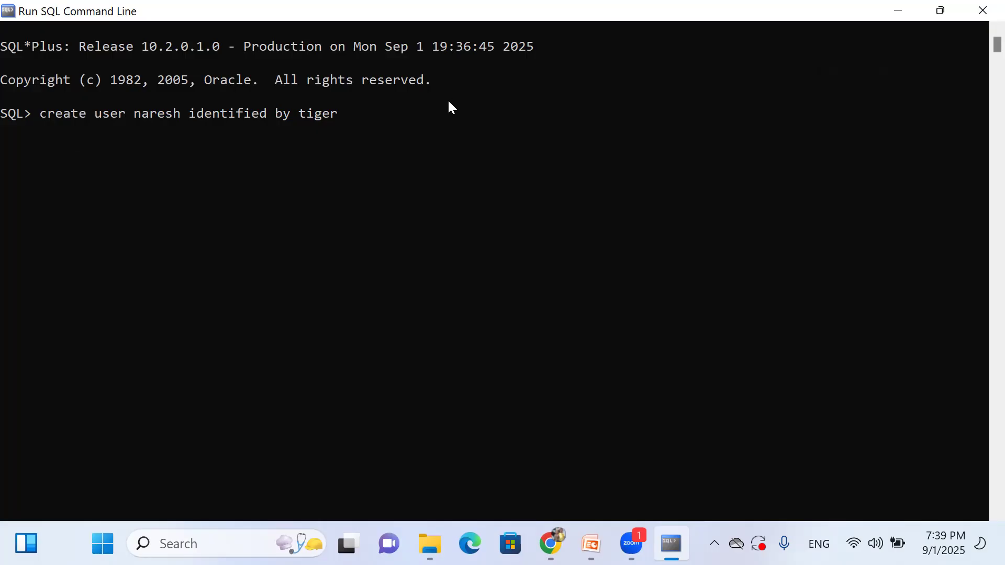
drag(137, 115, 170, 116)
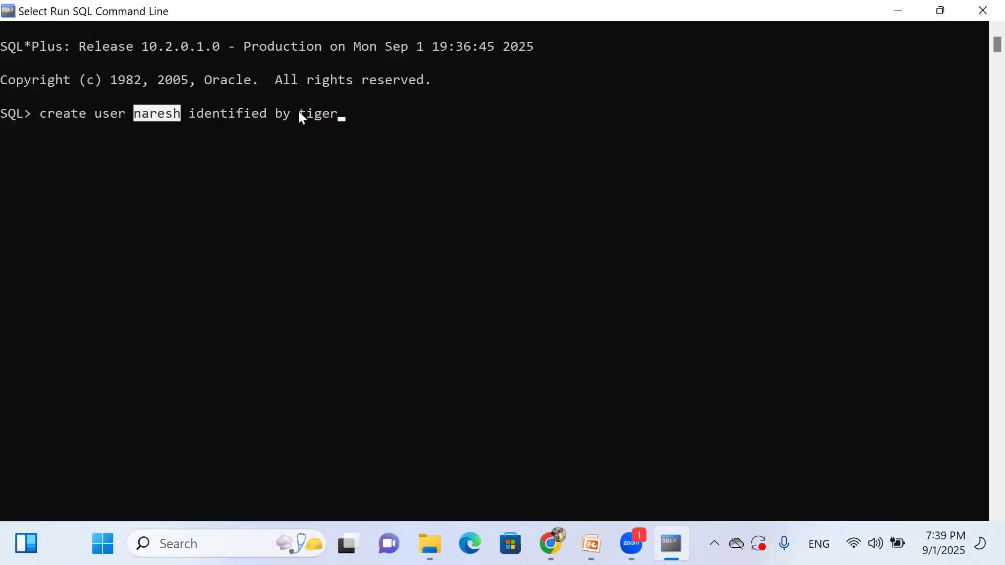
drag(299, 115, 339, 116)
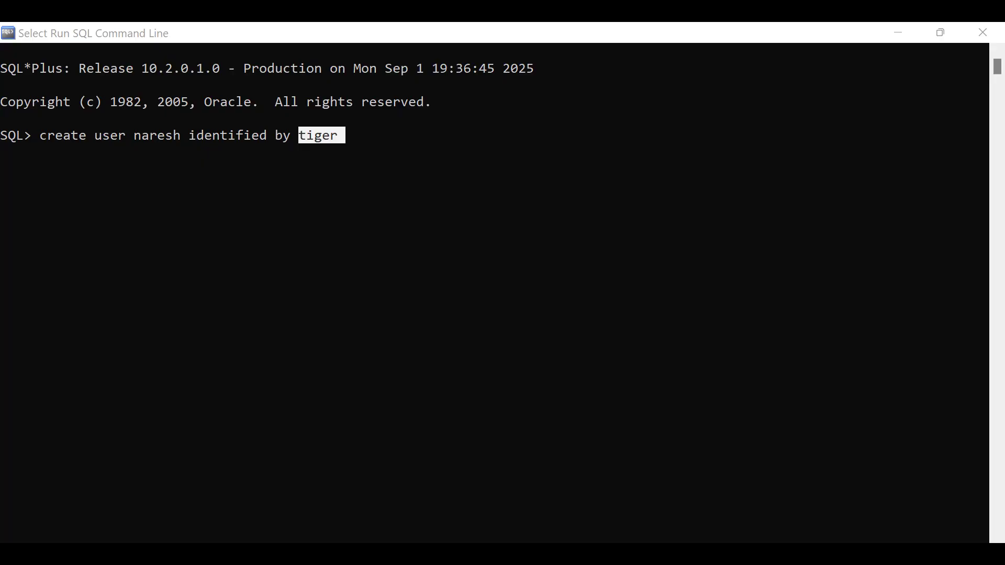
Terminate the create user statement with ';' and run it, getting SP2-0640: Not connected.
click(341, 186)
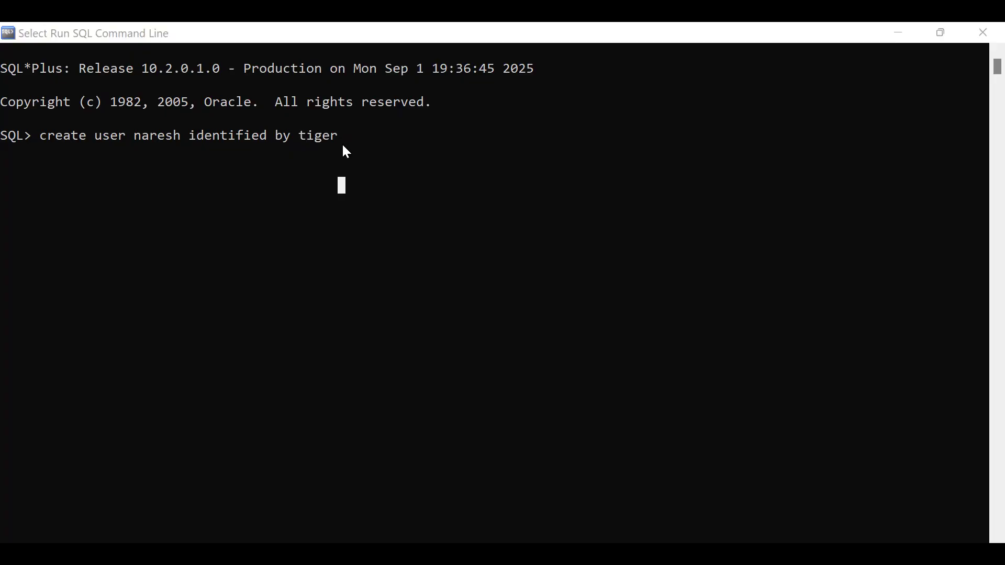
text(;)
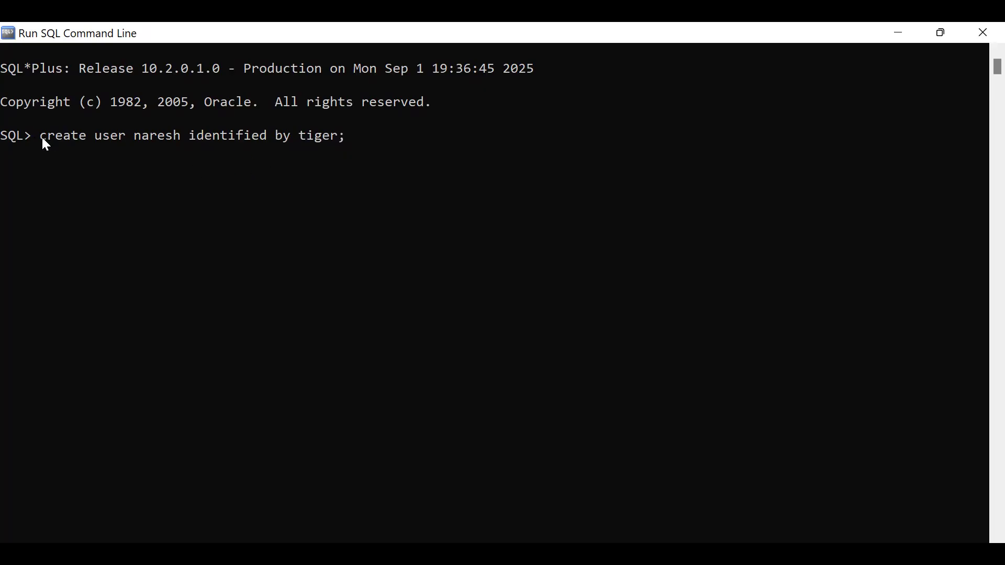
drag(43, 137, 159, 135)
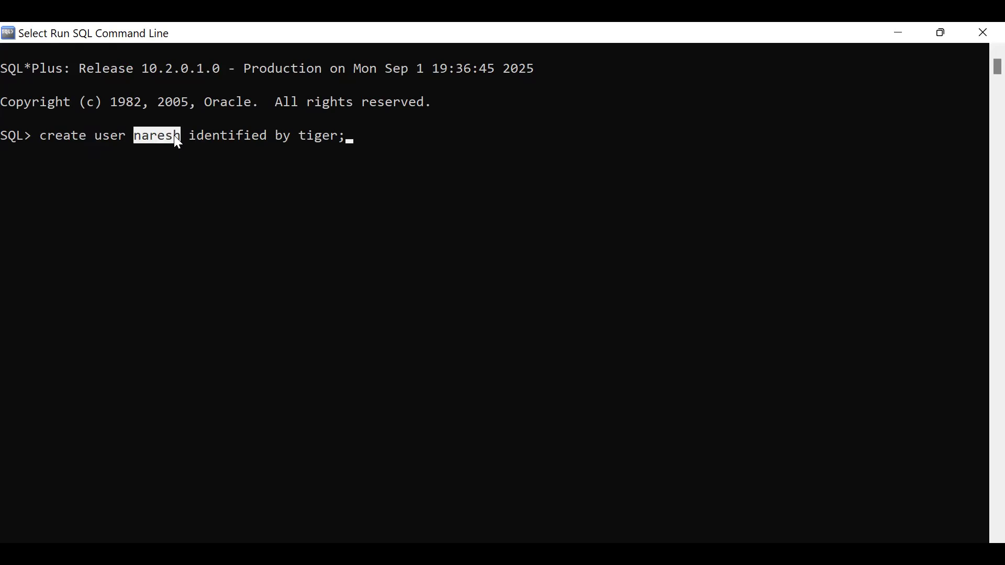
drag(299, 136, 348, 135)
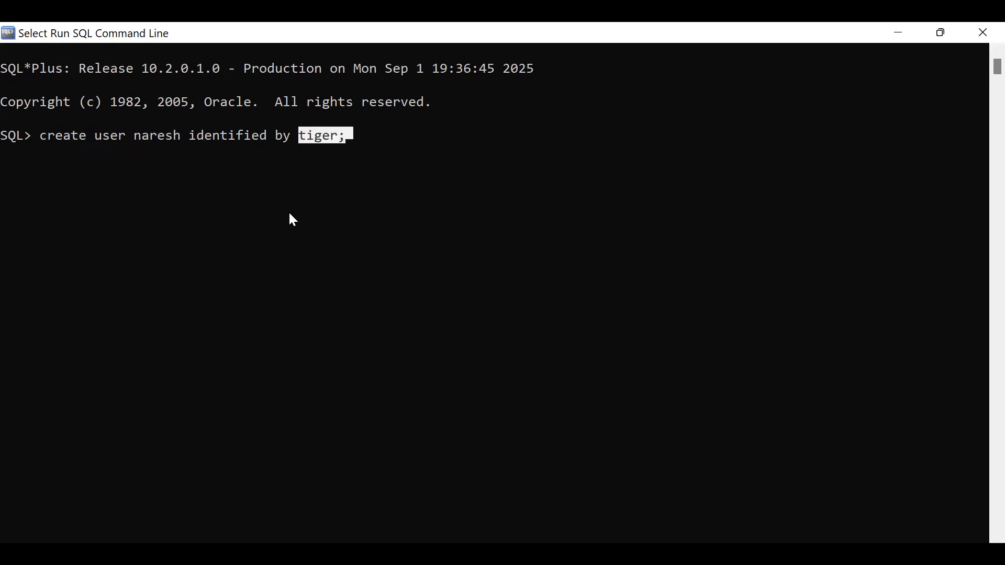
click(366, 169)
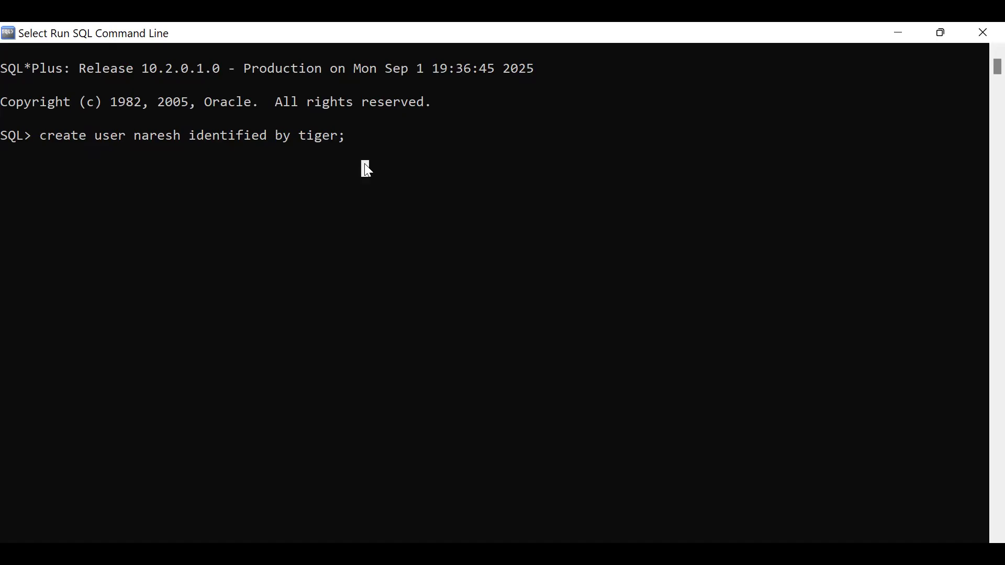
key(Return)
key(Return)
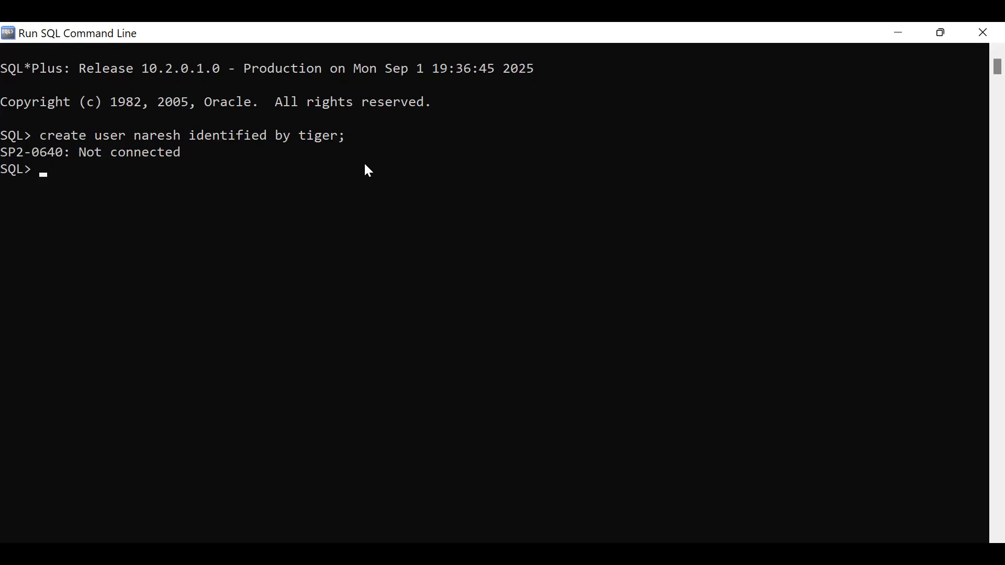
Highlight the SP2-0640 Not connected error and the new user name in the rejected create user command.
drag(80, 153, 180, 152)
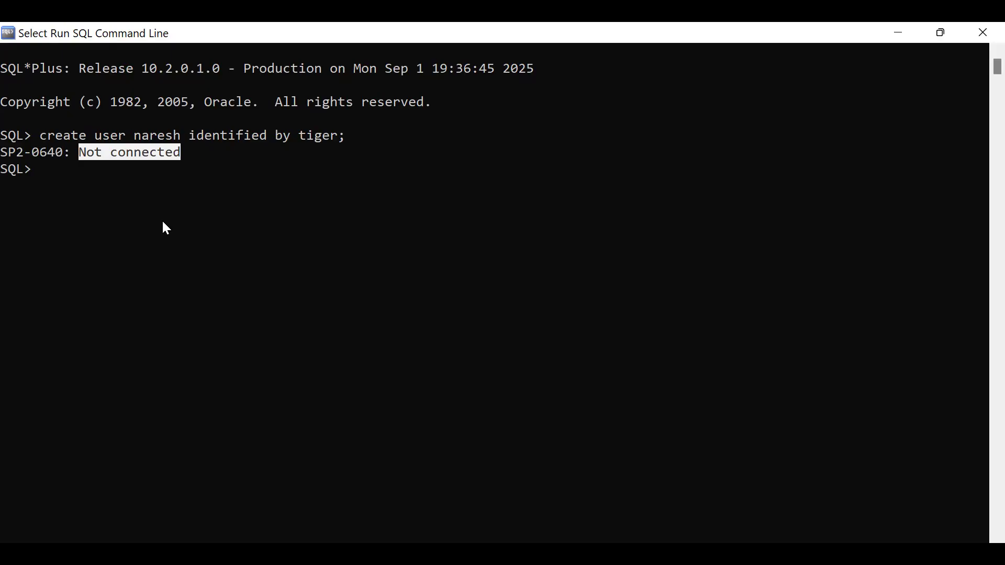
drag(136, 135, 175, 135)
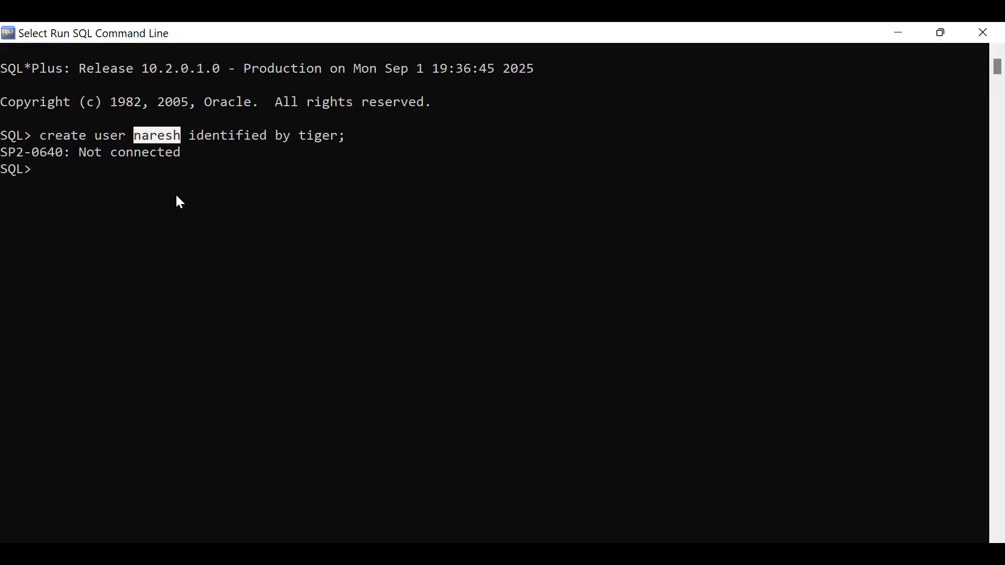
click(154, 200)
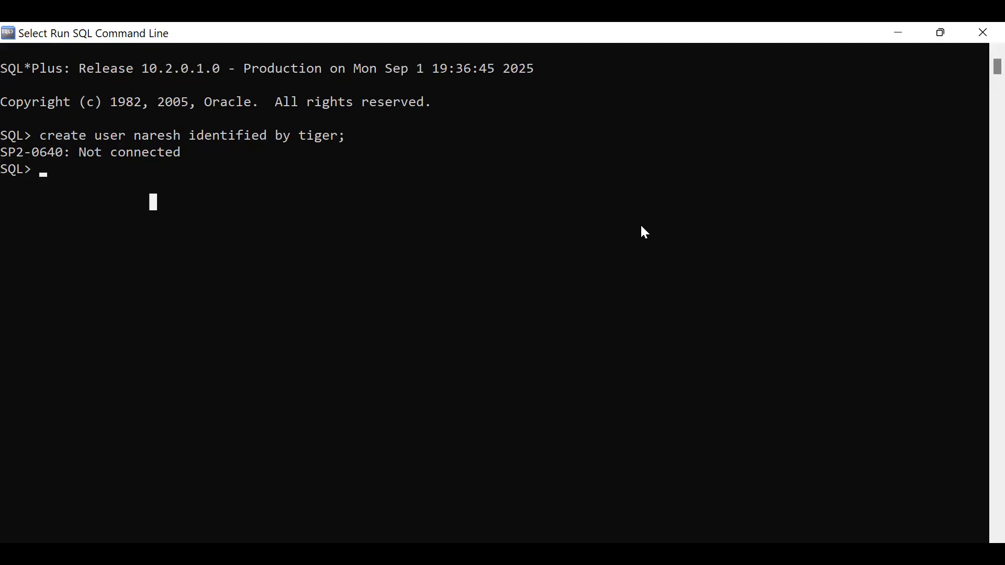
Type 'conn sys as sysdba;' at the SQL> prompt.
click(121, 189)
click(333, 235)
text(co)
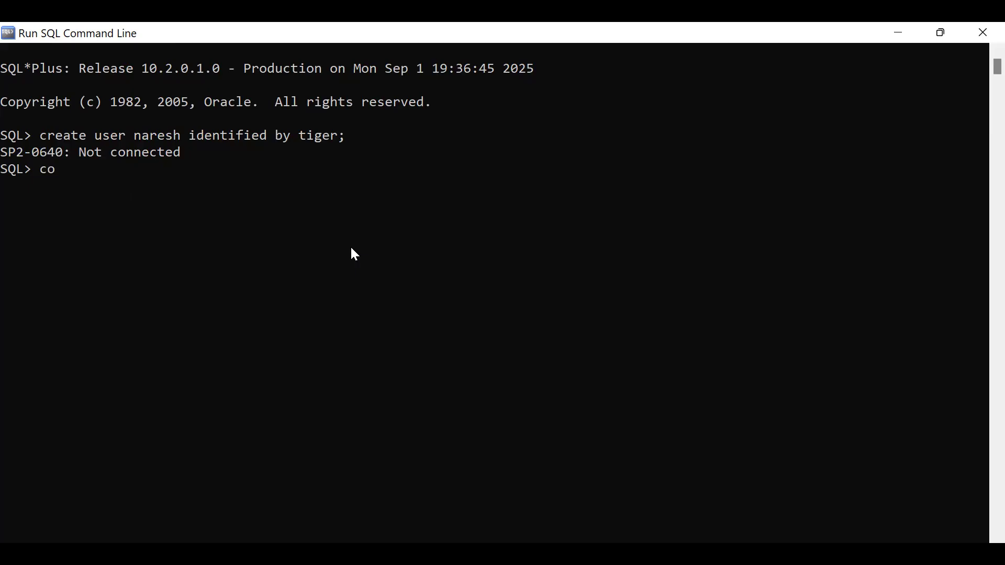
text(nn sys as sysdba)
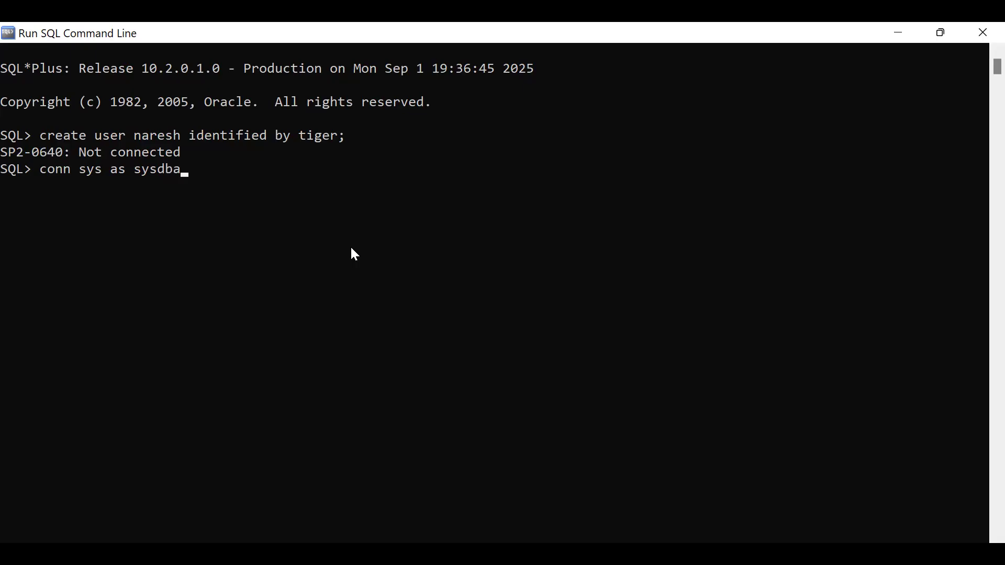
click(342, 136)
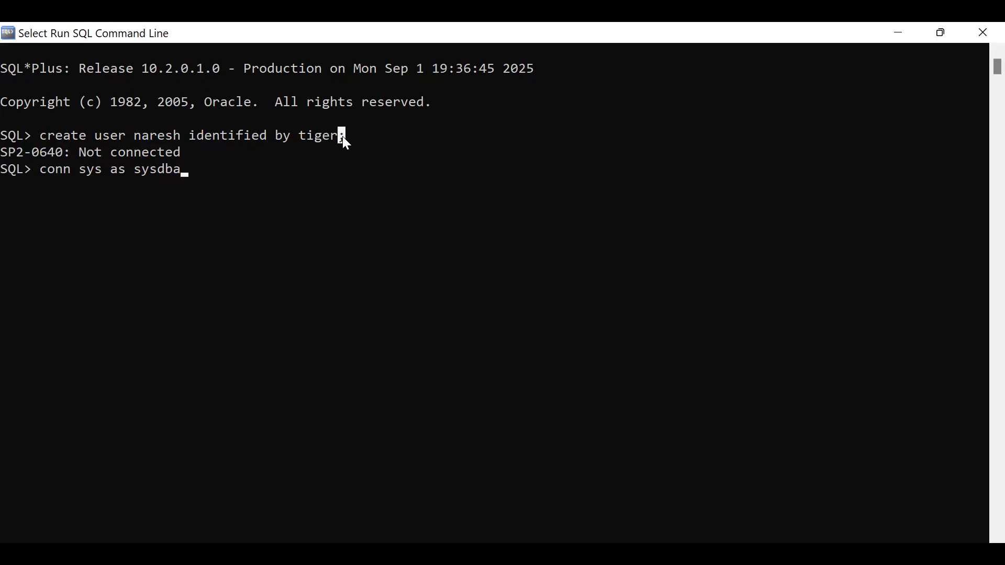
key(Escape)
text(;)
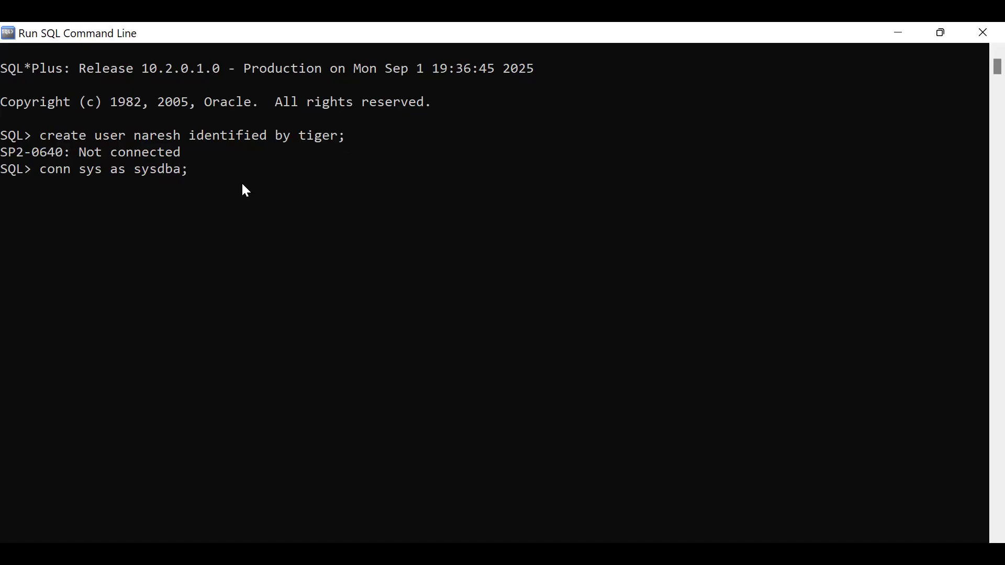
Highlight 'conn' and 'sys' in the connect command, then run it to get the password prompt.
click(42, 170)
drag(42, 170, 66, 170)
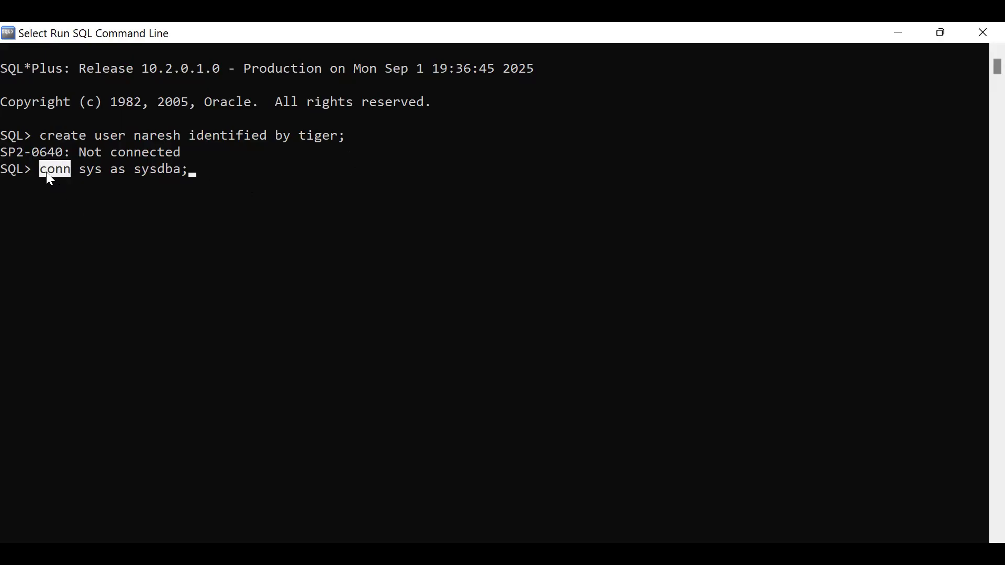
click(262, 186)
scroll(261, 184, up, 1)
click(248, 228)
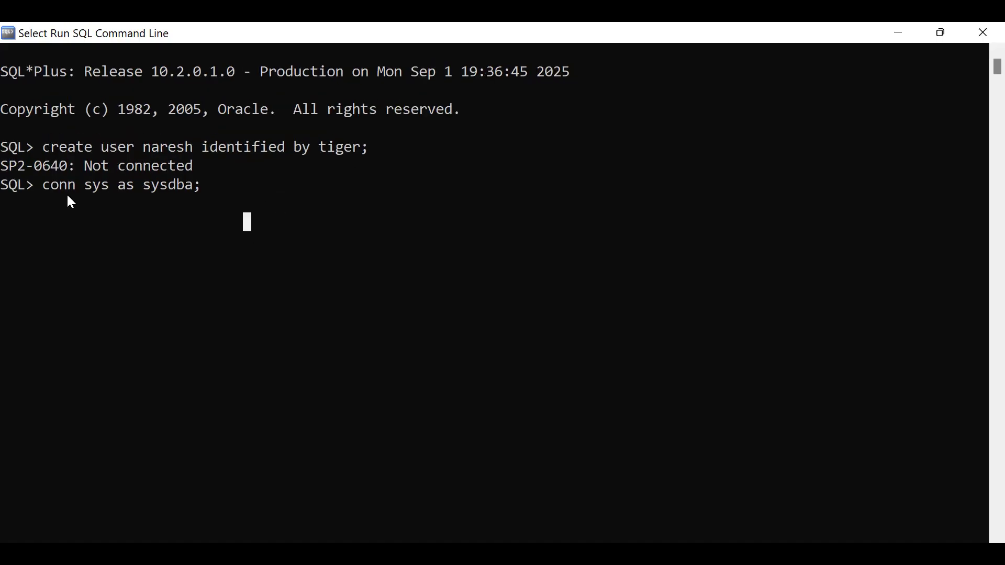
drag(48, 187, 173, 190)
click(223, 201)
click(239, 203)
drag(85, 186, 102, 187)
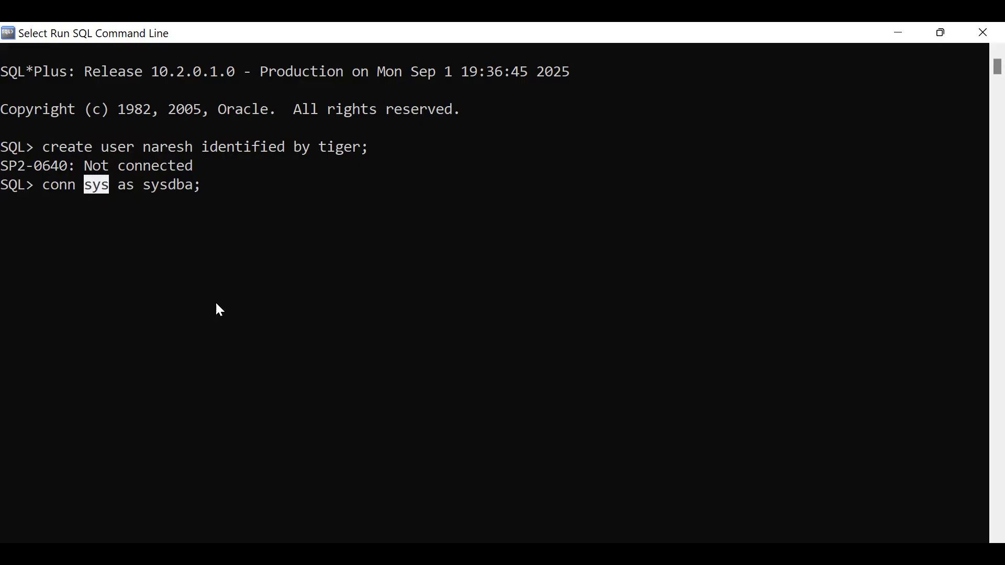
click(265, 188)
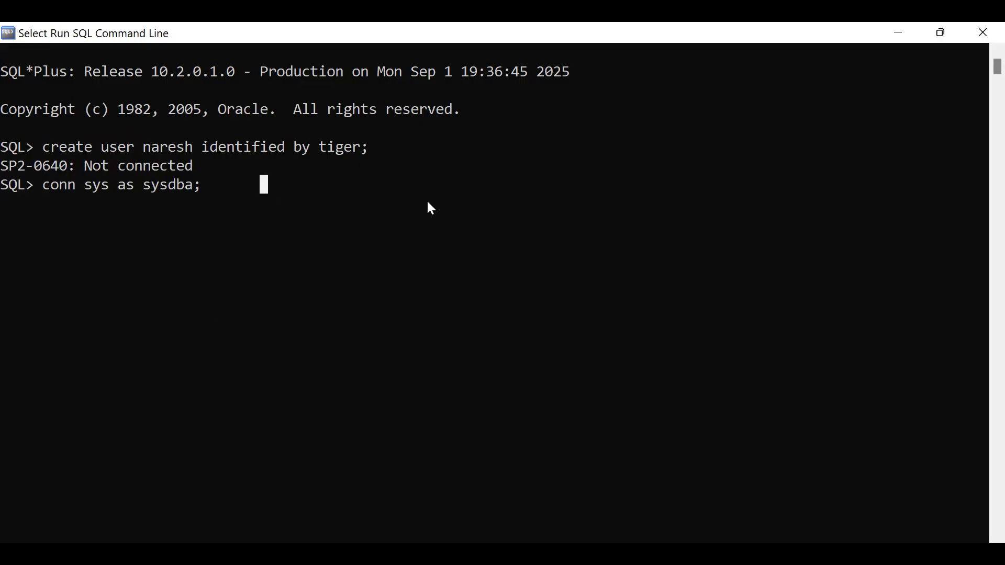
key(Return)
key(Return)
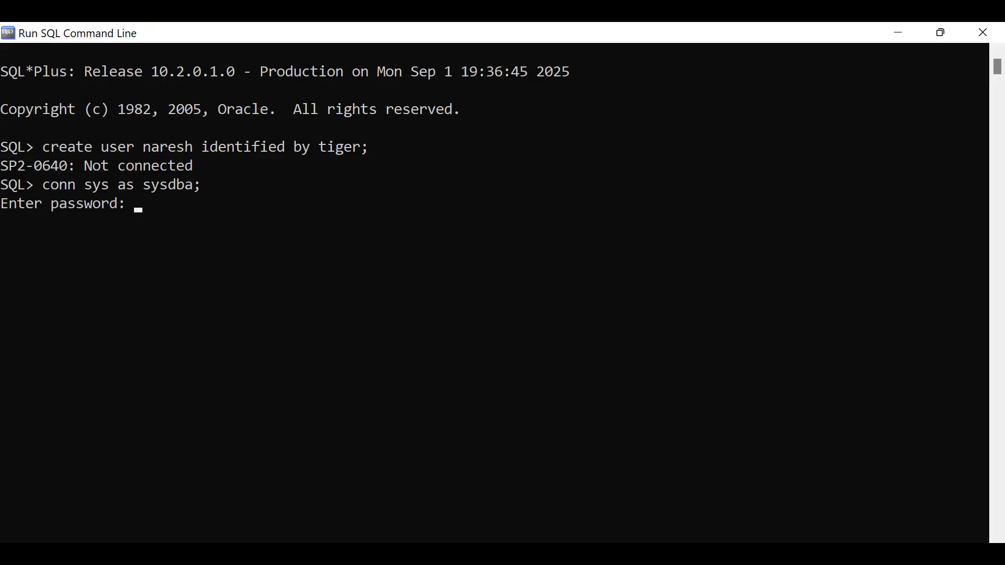
Submit the SYS password to get Connected, then type 'show user' at the new prompt.
key(alt+Tab)
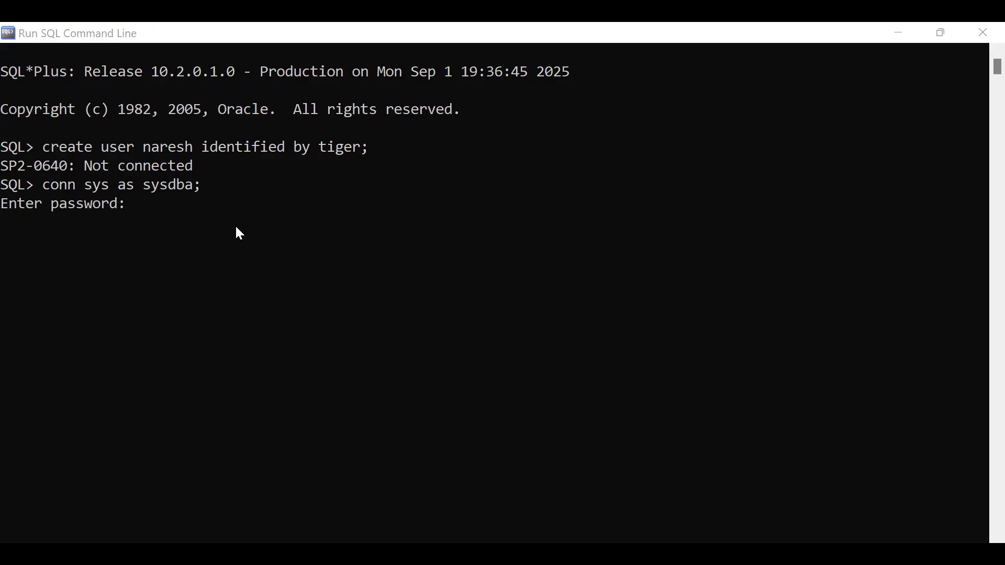
click(236, 228)
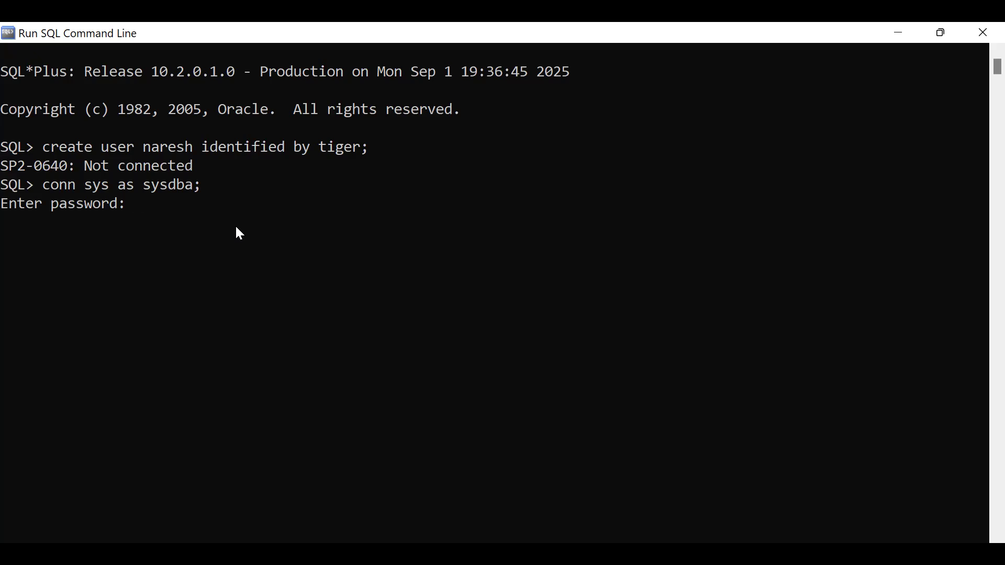
key(Return)
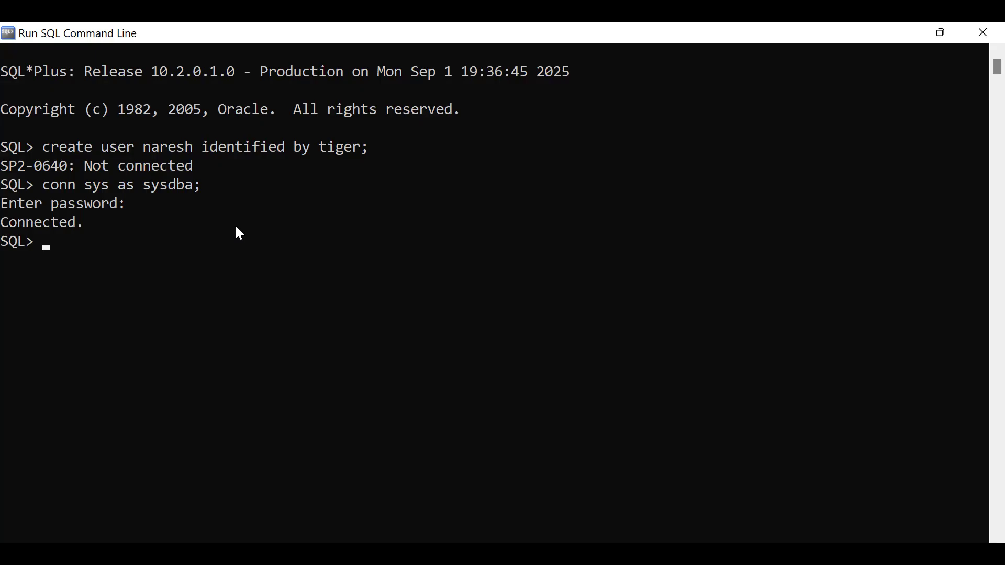
text(sh)
text(ow user)
Run 'show user;' and highlight the reported USER is "SYS" output.
click(199, 186)
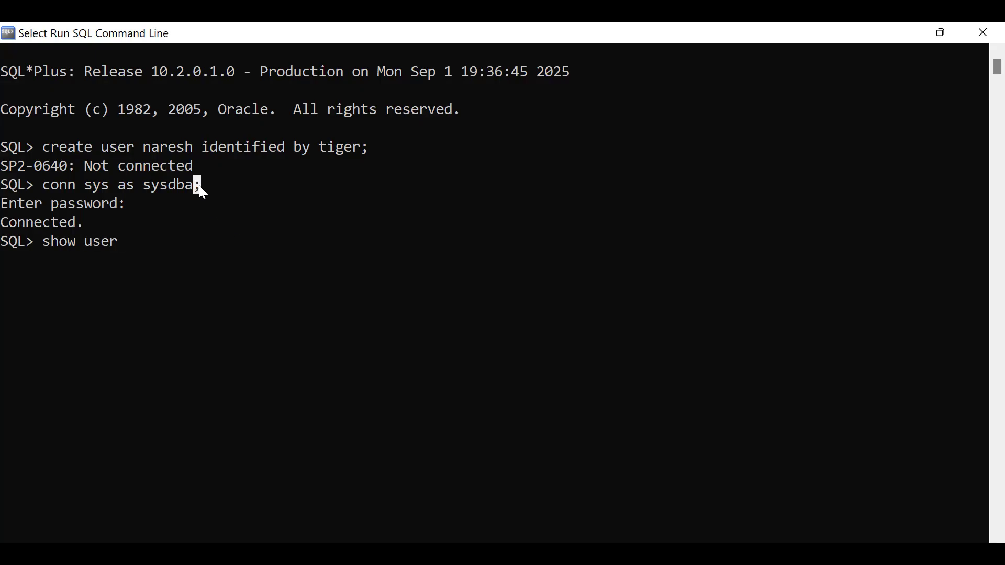
key(Escape)
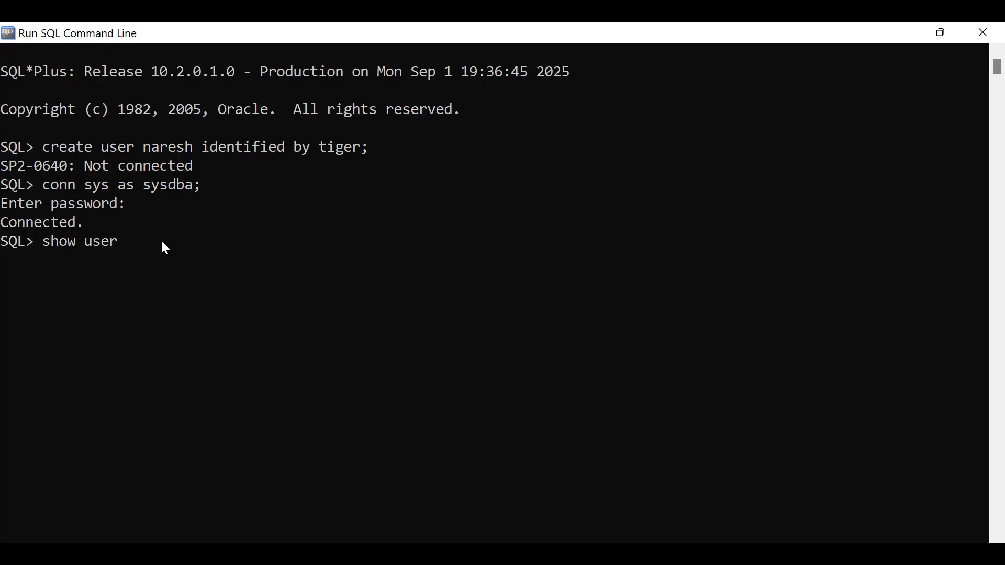
key(Return)
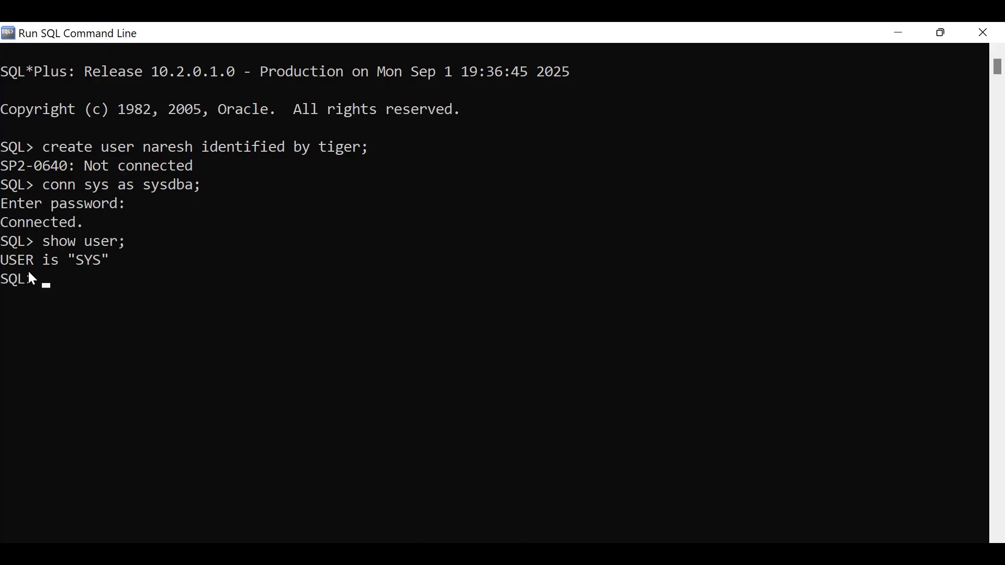
drag(2, 261, 107, 262)
click(115, 295)
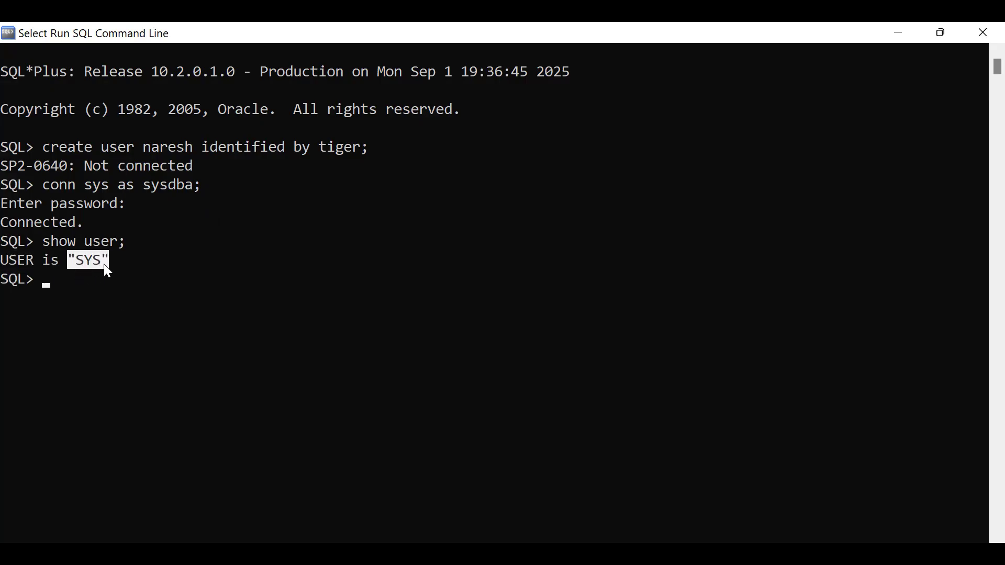
click(120, 292)
drag(70, 261, 97, 262)
click(77, 309)
click(47, 284)
click(202, 318)
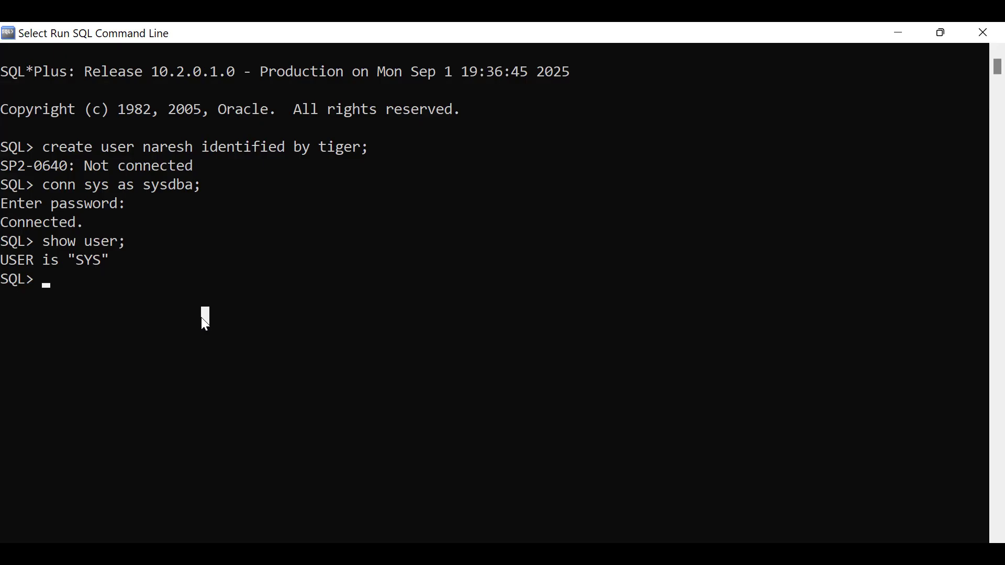
Run 'select *from tab;' to list tables such as KOTADX$, LIBRARY$ and OPERATOR$.
text(select *from tab)
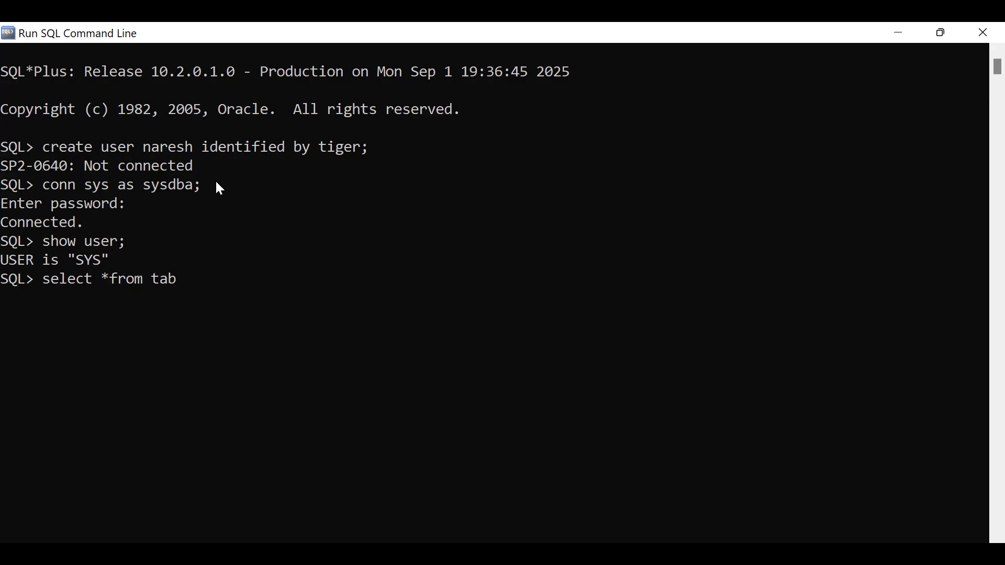
text(;)
key(Return)
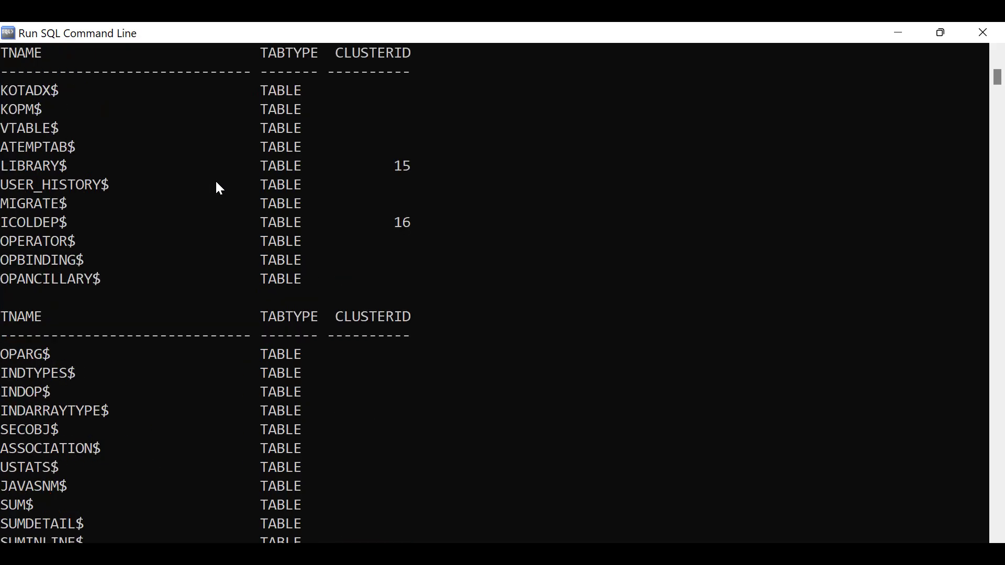
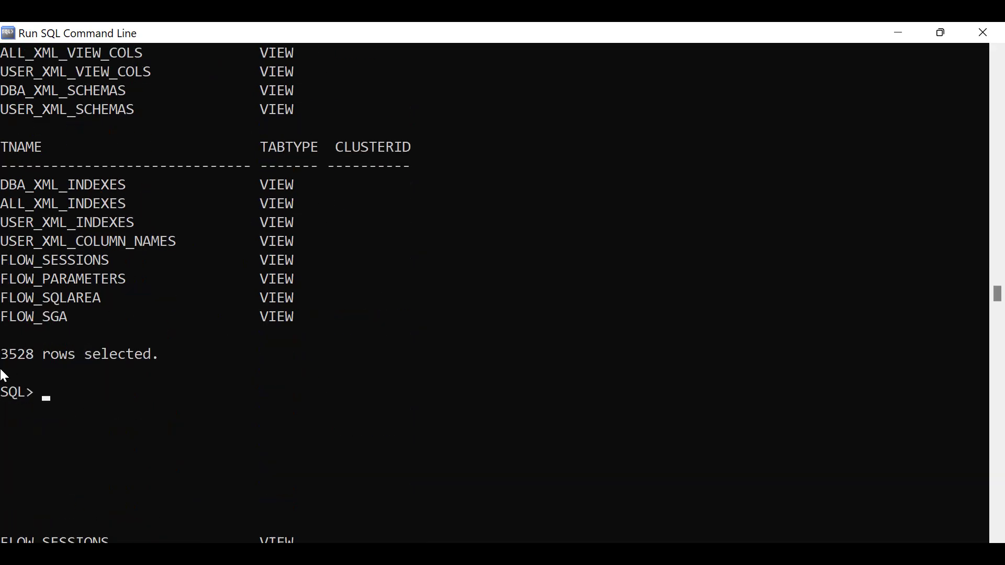
Highlight the 3528 rows selected count and the XMLDOM, XMLPARSER and XDB_INSTALLATION_TAB rows.
drag(2, 355, 169, 347)
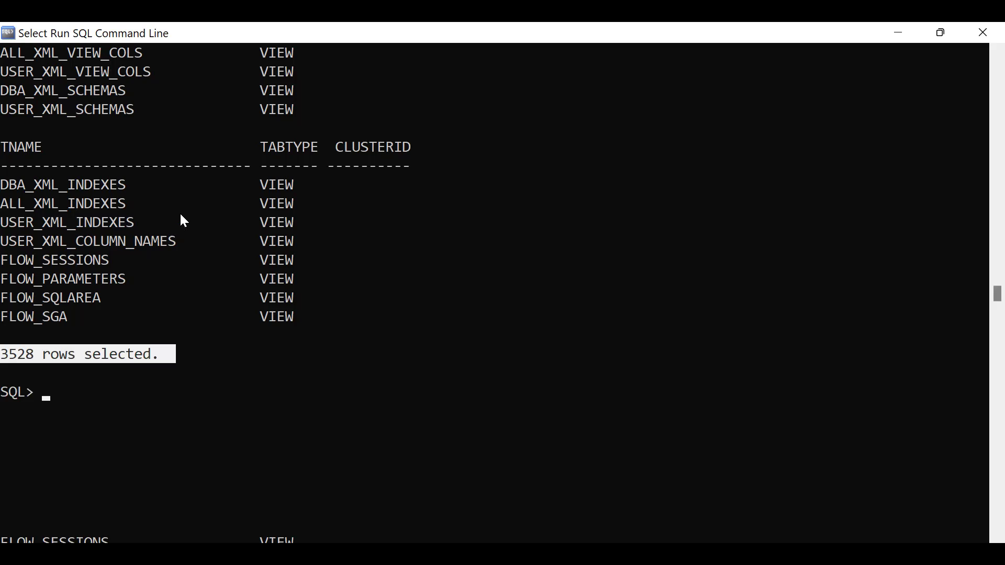
scroll(234, 280, up, 4)
drag(3, 146, 226, 334)
scroll(458, 293, up, 4)
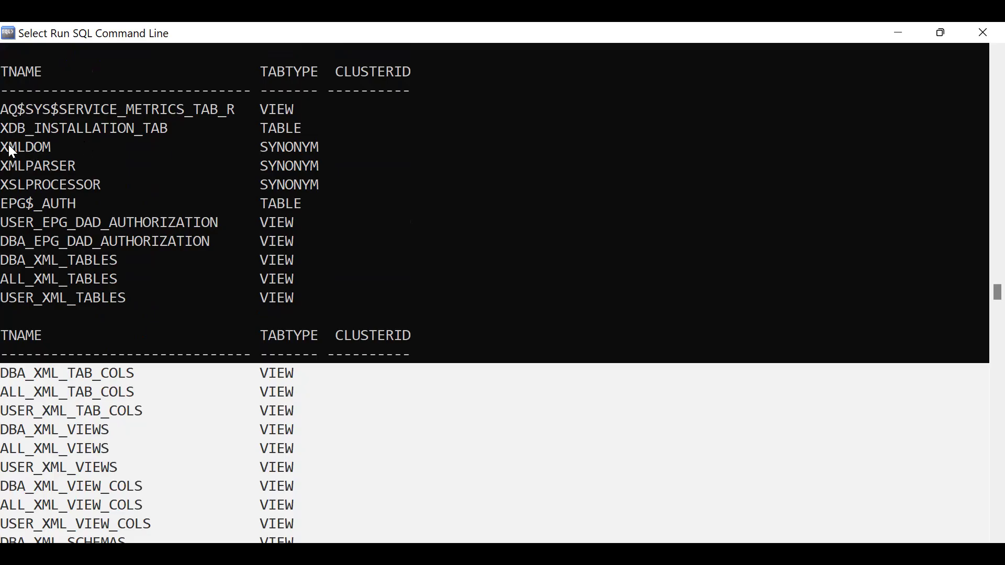
drag(12, 151, 296, 198)
drag(5, 133, 362, 137)
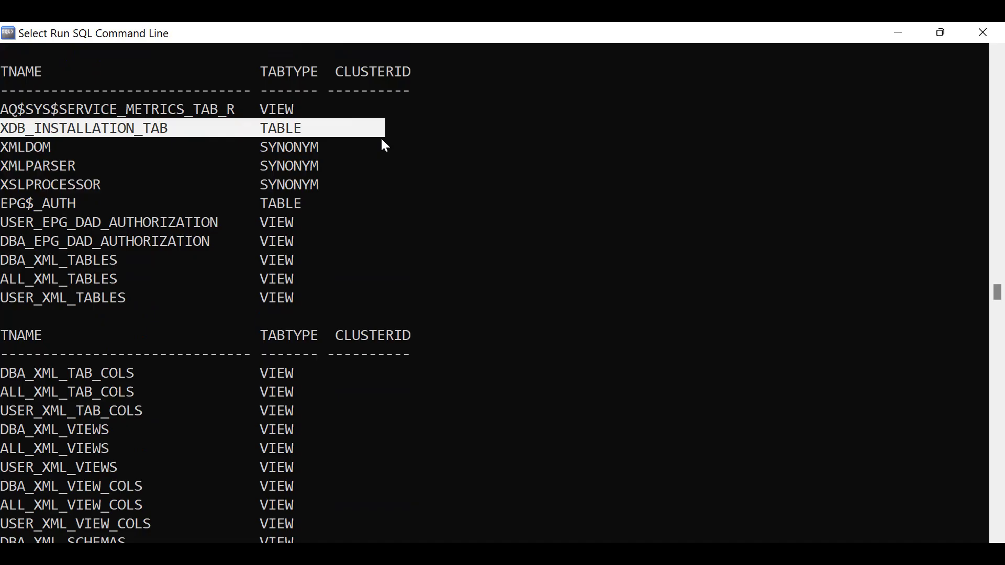
right_click(382, 140)
scroll(436, 215, down, 10)
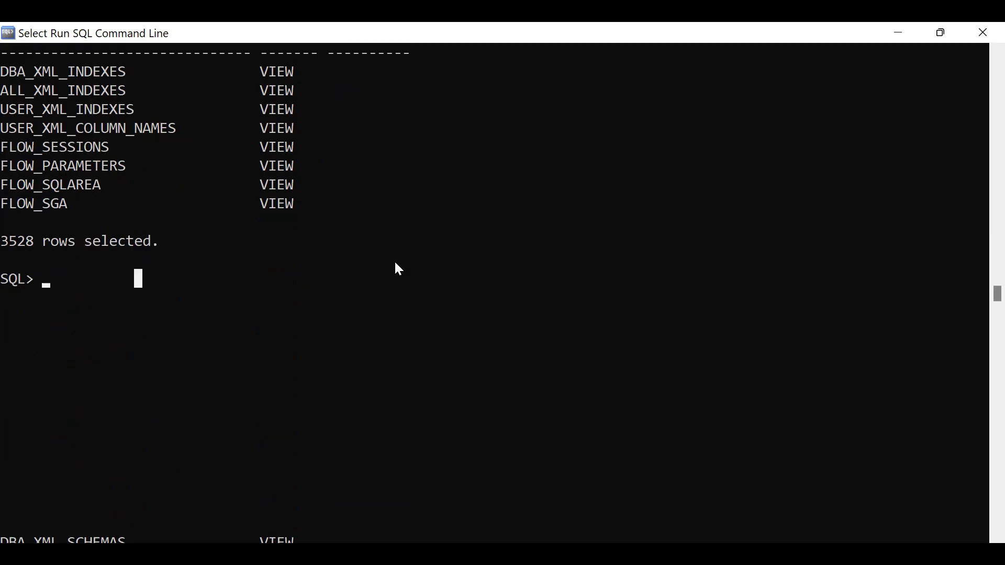
Run 'show user;' and highlight SYS as the reported session user.
text(show)
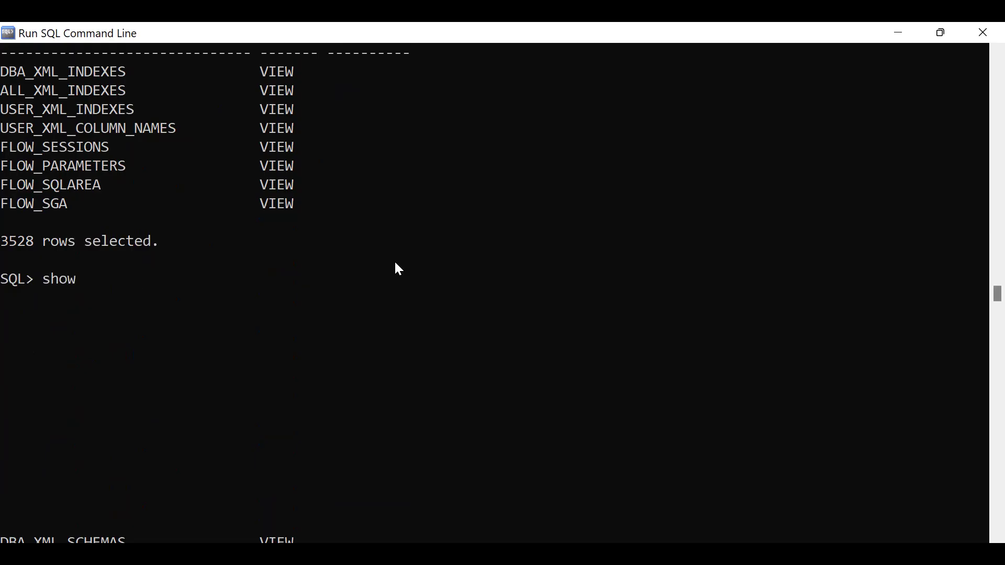
text( user;)
key(Return)
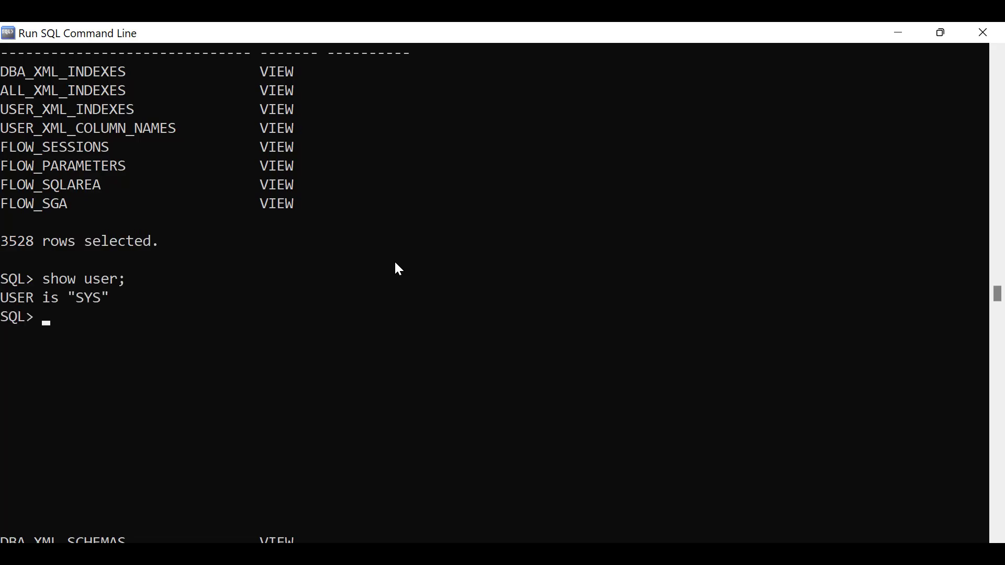
drag(79, 295, 92, 295)
click(114, 335)
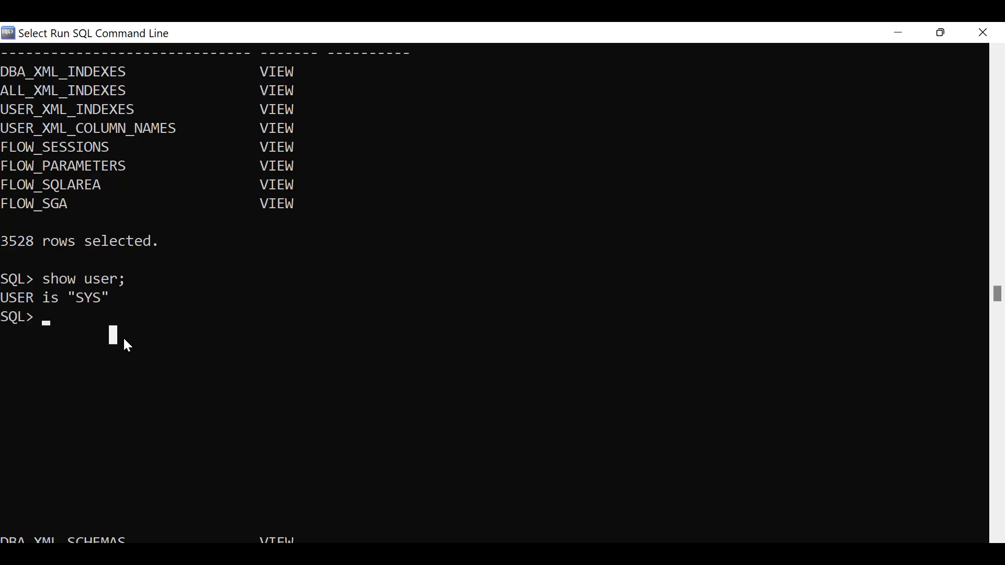
scroll(123, 337, down, 1)
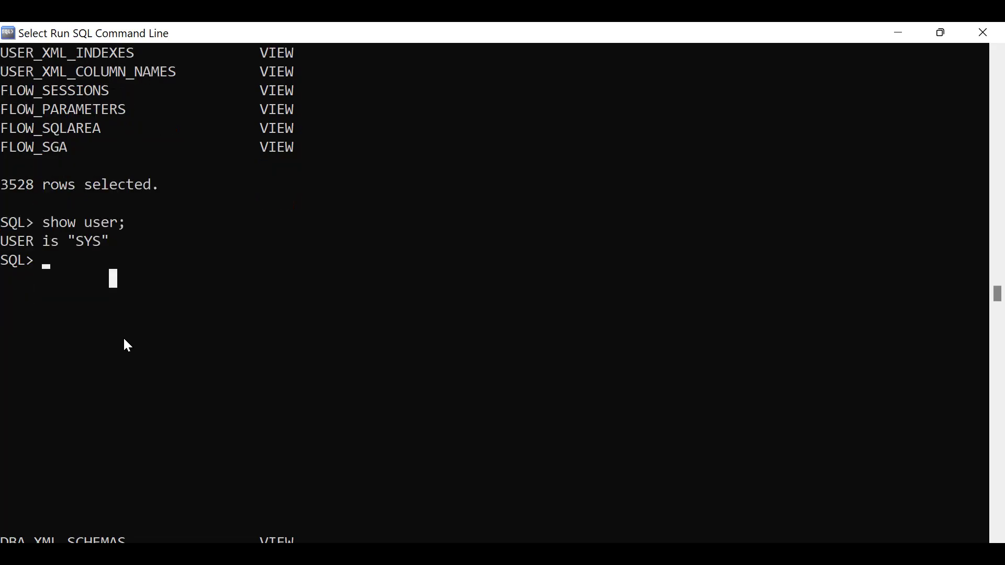
click(172, 296)
Run a CREATE USER statement for the new account, identified by its password, getting 'User created.'.
text(creat)
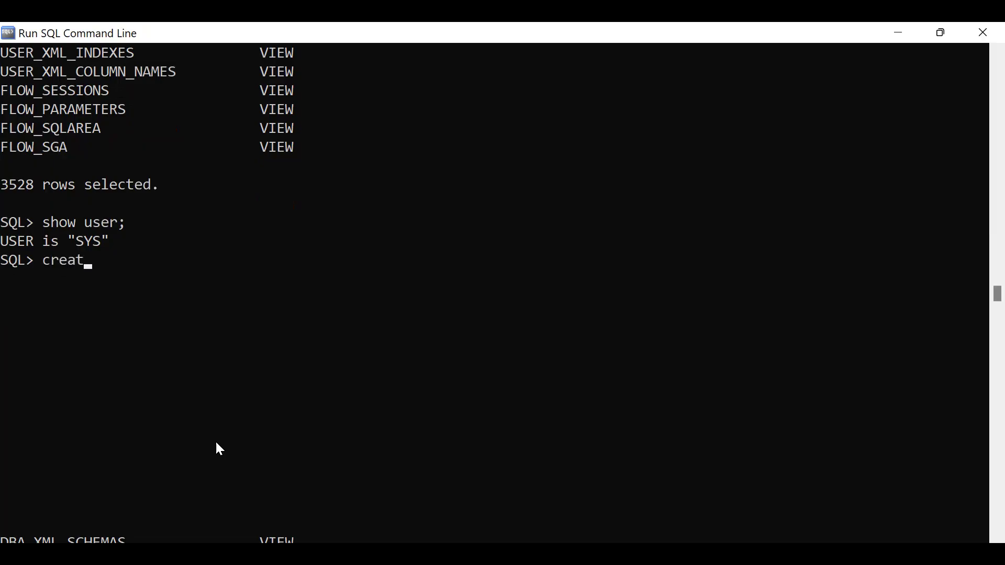
text(e user naresh)
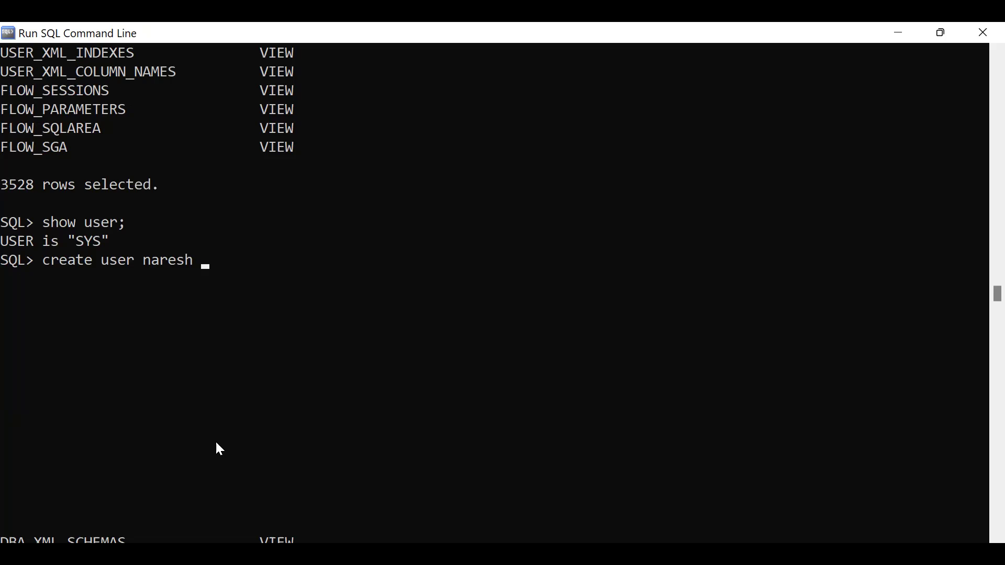
text(identified by )
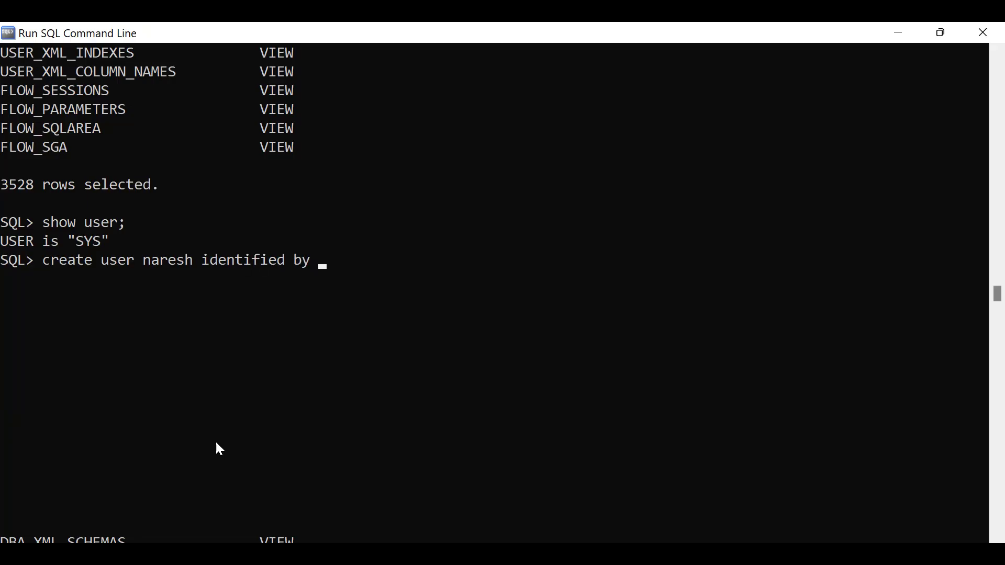
text(tiger)
click(119, 223)
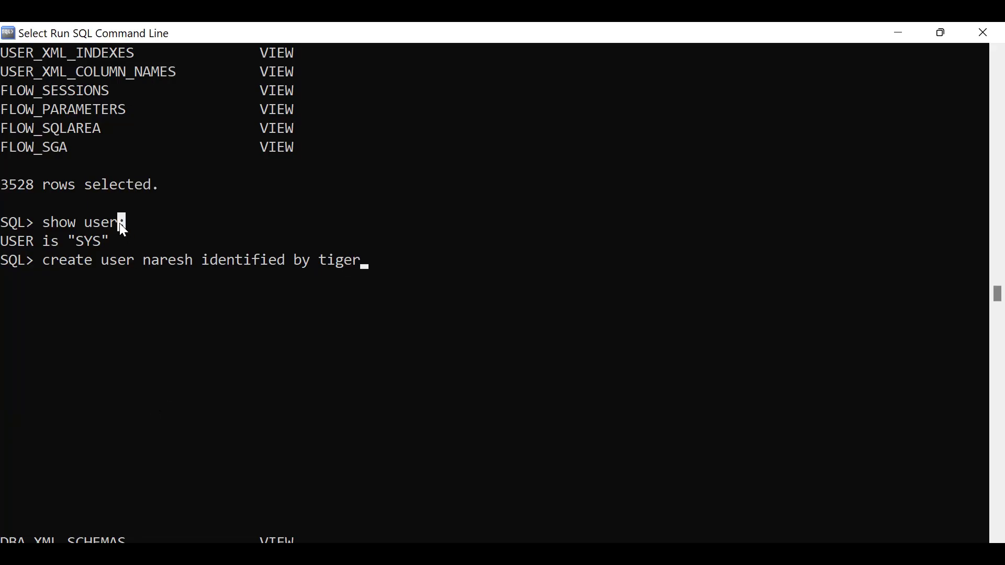
right_click(119, 223)
text(;)
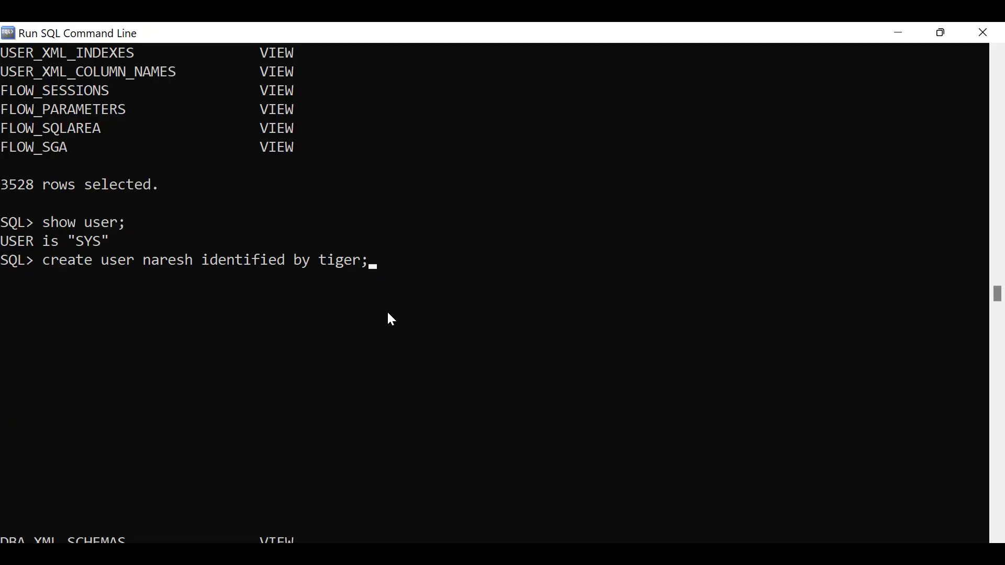
key(Return)
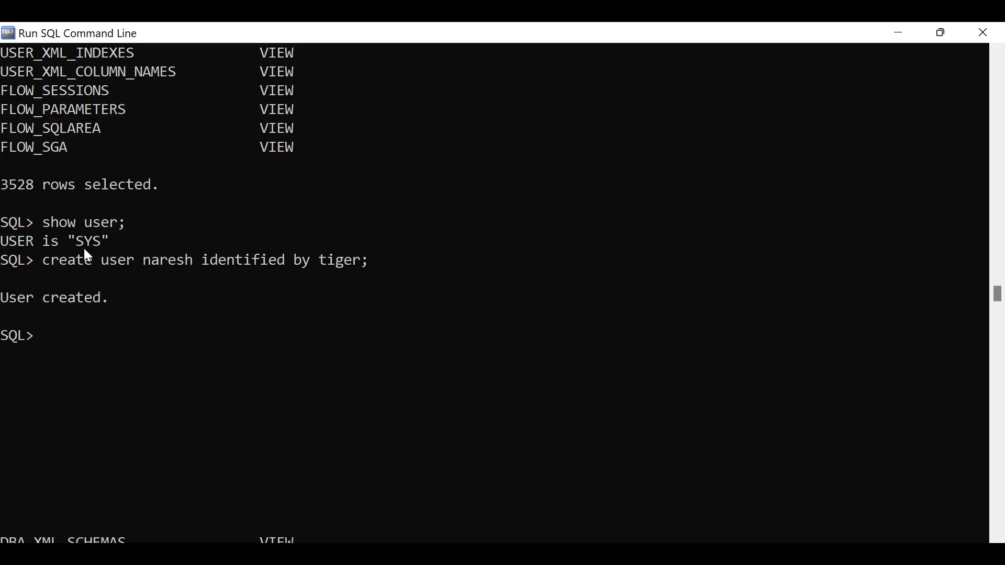
drag(2, 298, 104, 300)
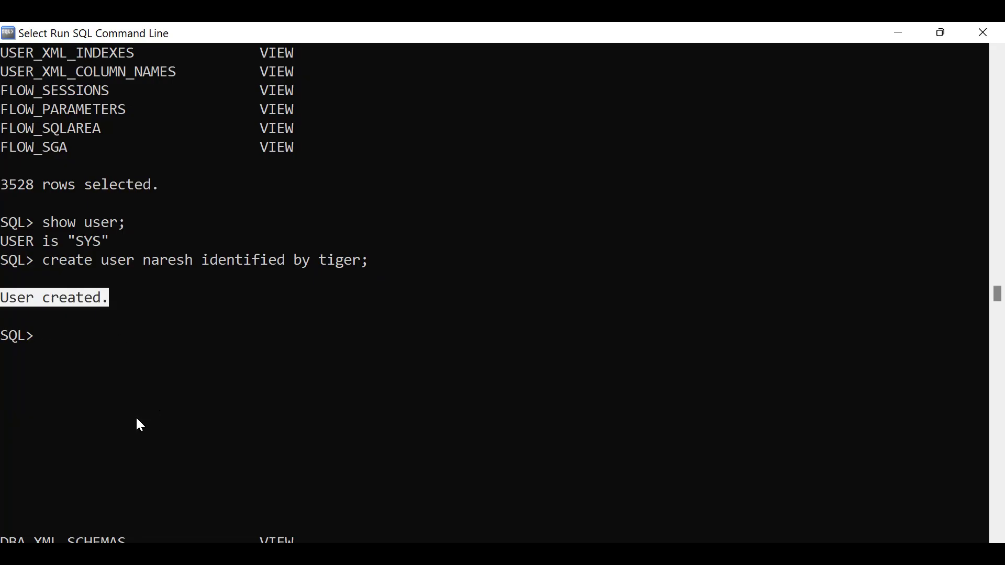
drag(152, 260, 183, 257)
drag(73, 241, 99, 240)
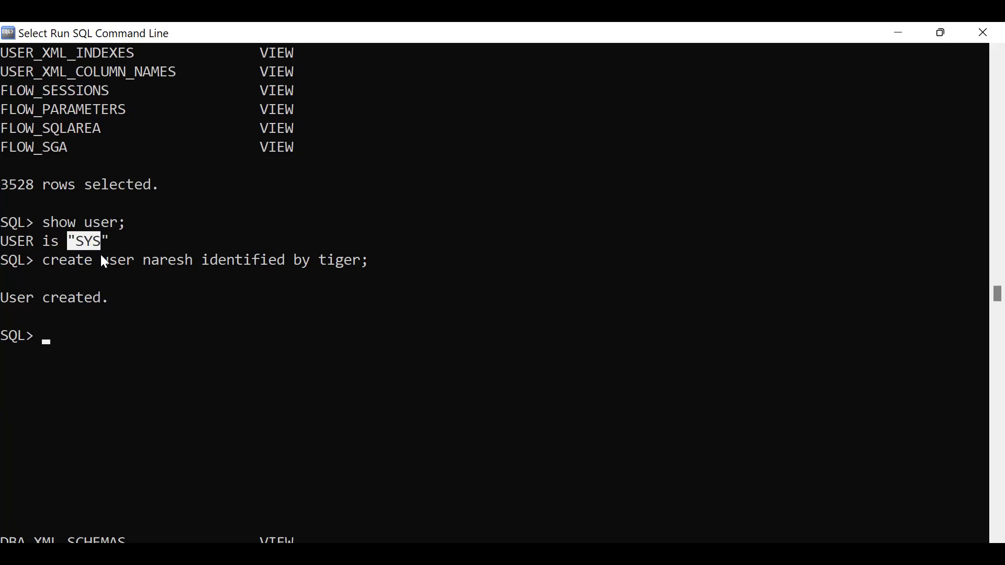
click(145, 260)
drag(158, 260, 185, 260)
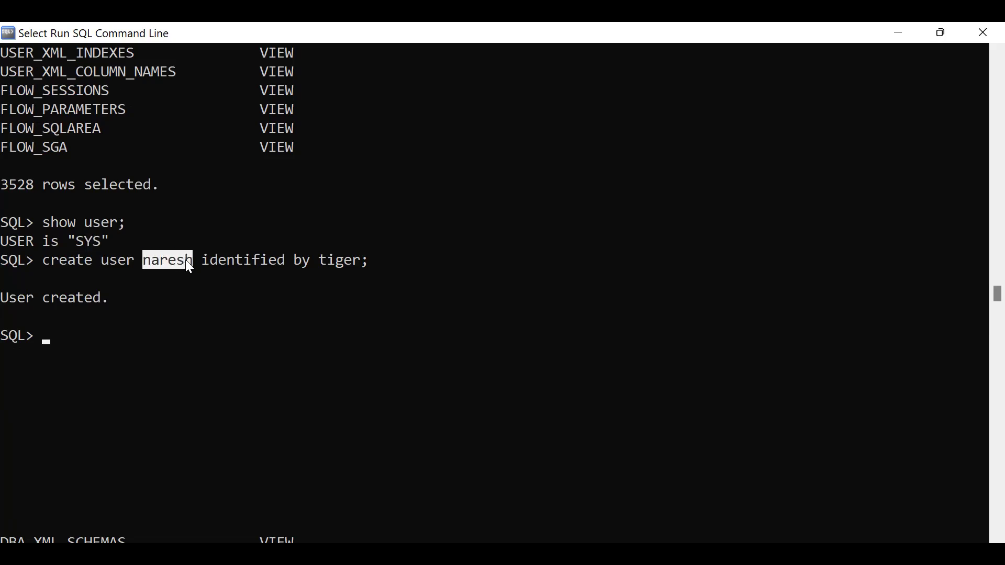
click(160, 350)
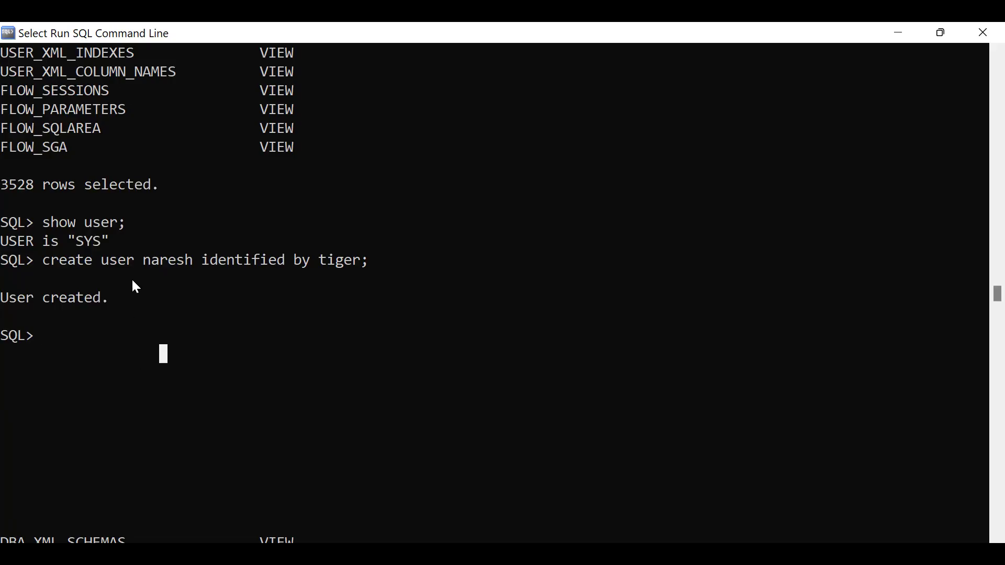
drag(145, 261, 189, 262)
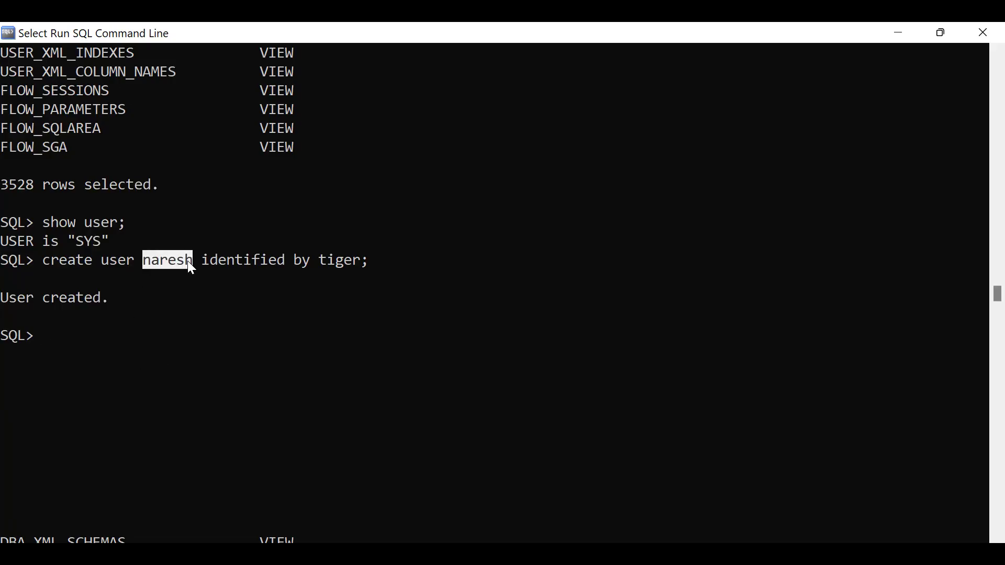
click(93, 361)
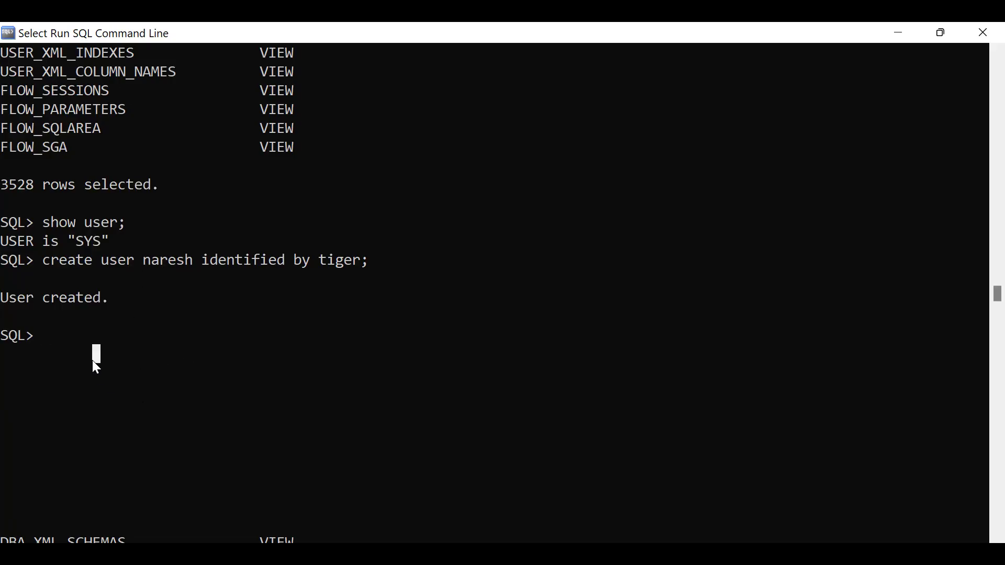
drag(146, 260, 188, 259)
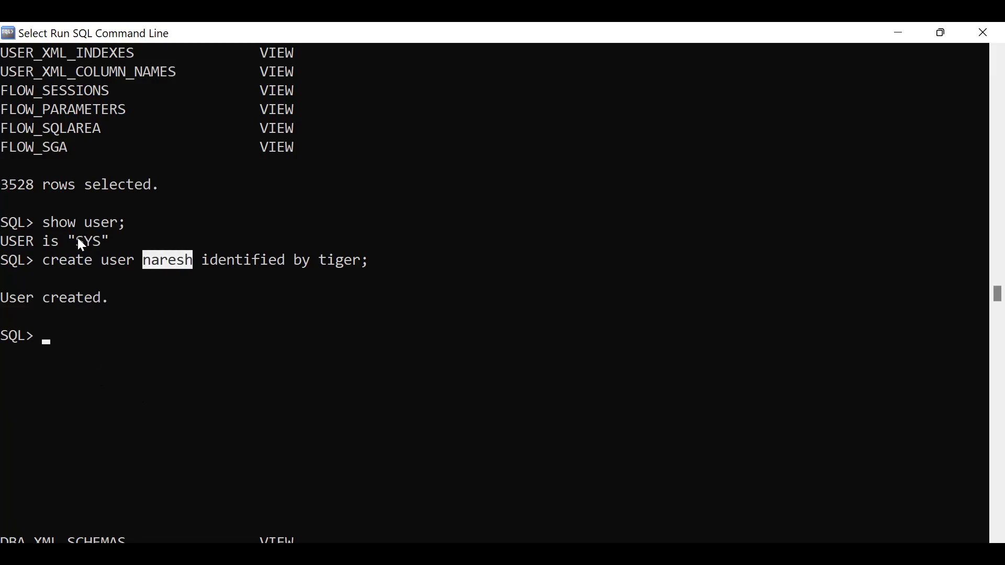
drag(76, 240, 98, 240)
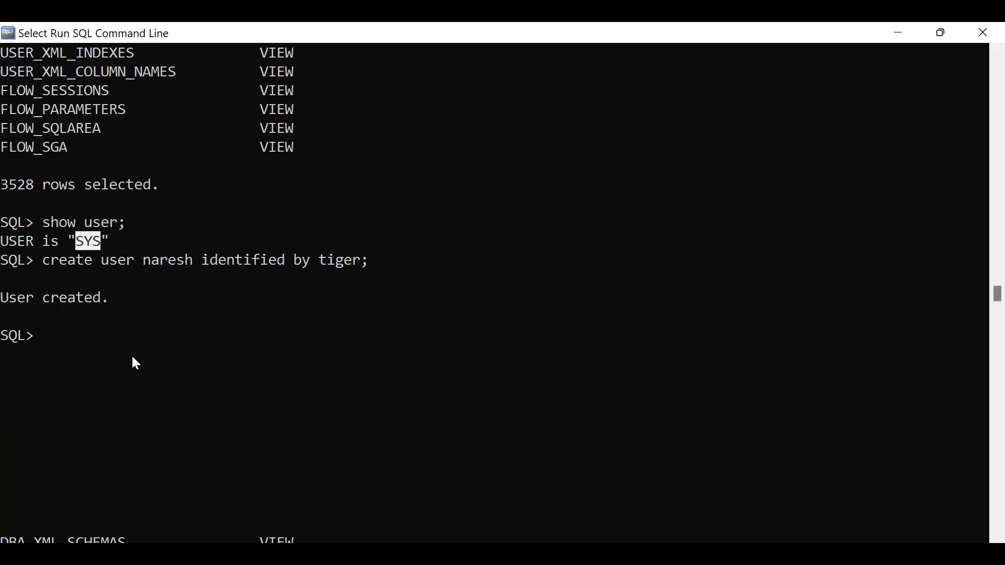
drag(70, 241, 122, 240)
click(78, 241)
click(184, 316)
click(54, 330)
click(169, 328)
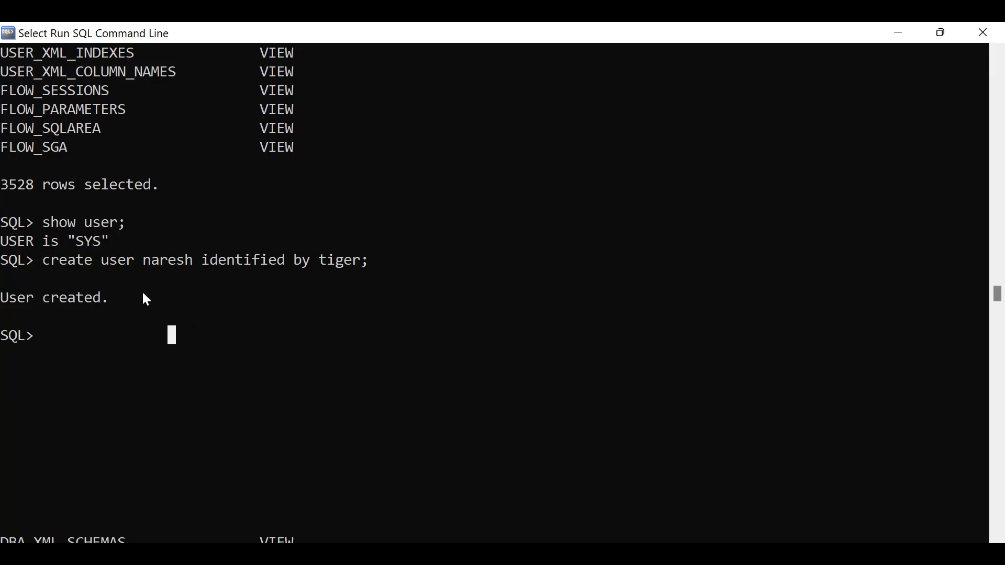
click(141, 260)
drag(141, 260, 189, 260)
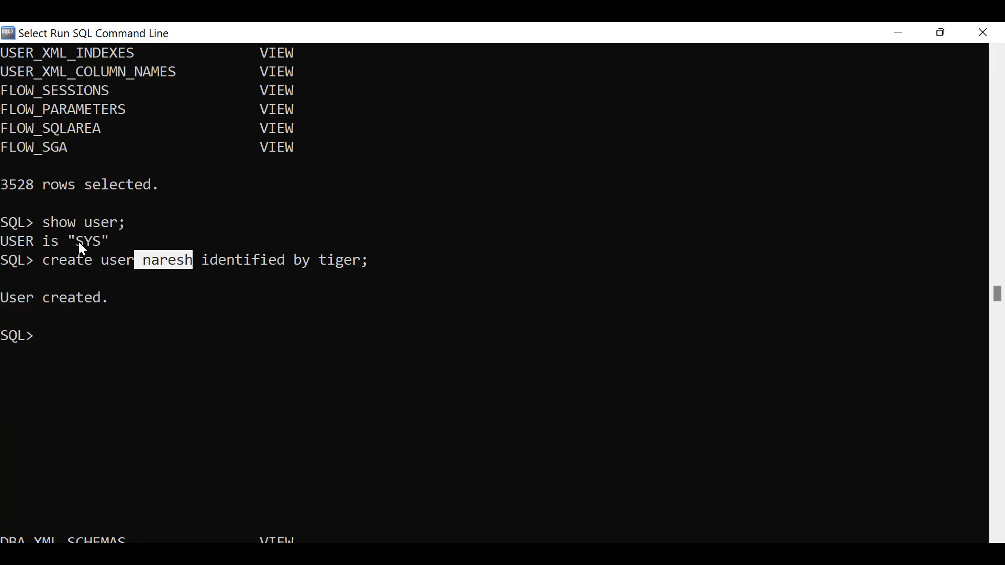
drag(78, 241, 99, 242)
click(105, 379)
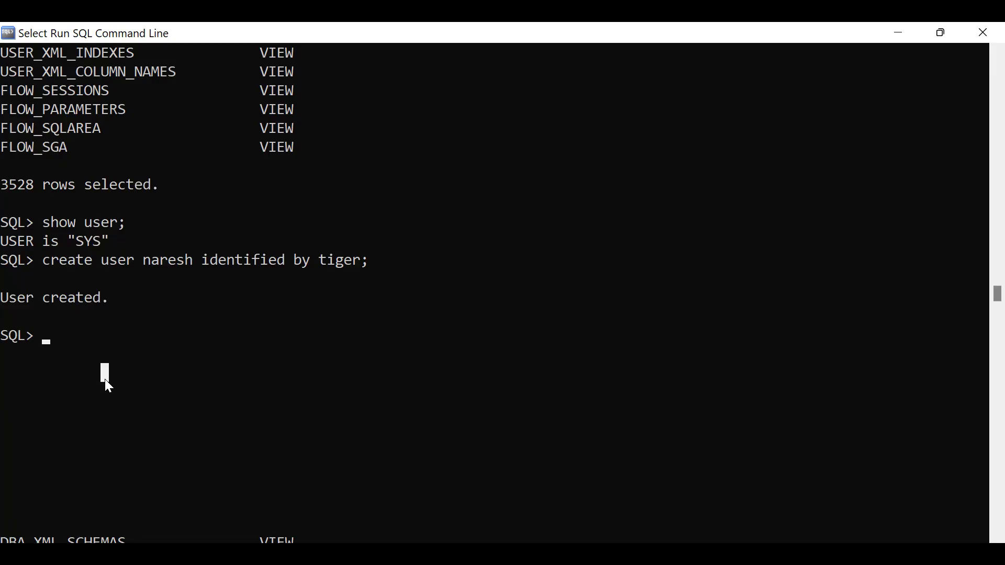
click(86, 352)
Connect as the new user with its password and get the ORA-01045 CREATE SESSION error.
text(conn)
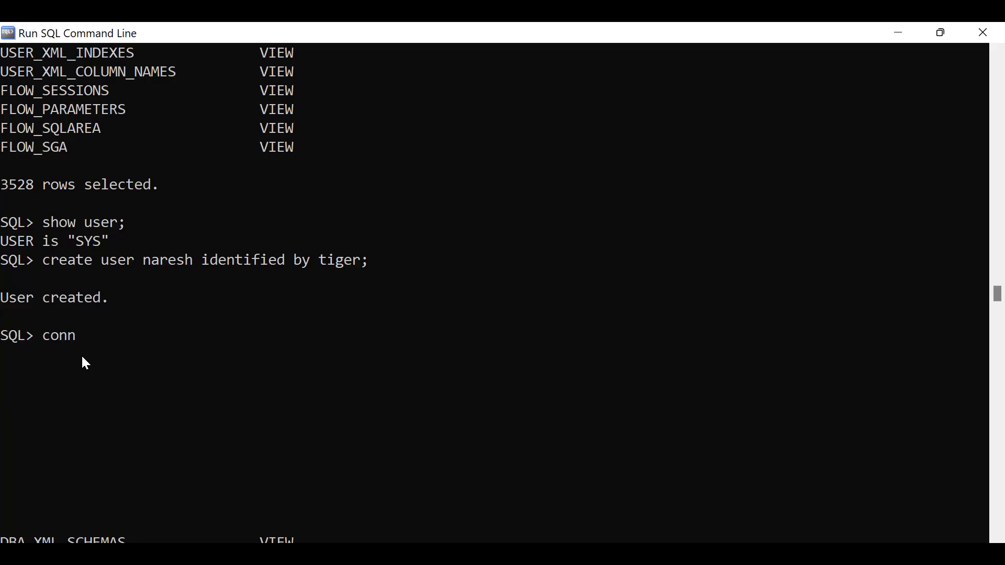
text( naresh)
click(364, 265)
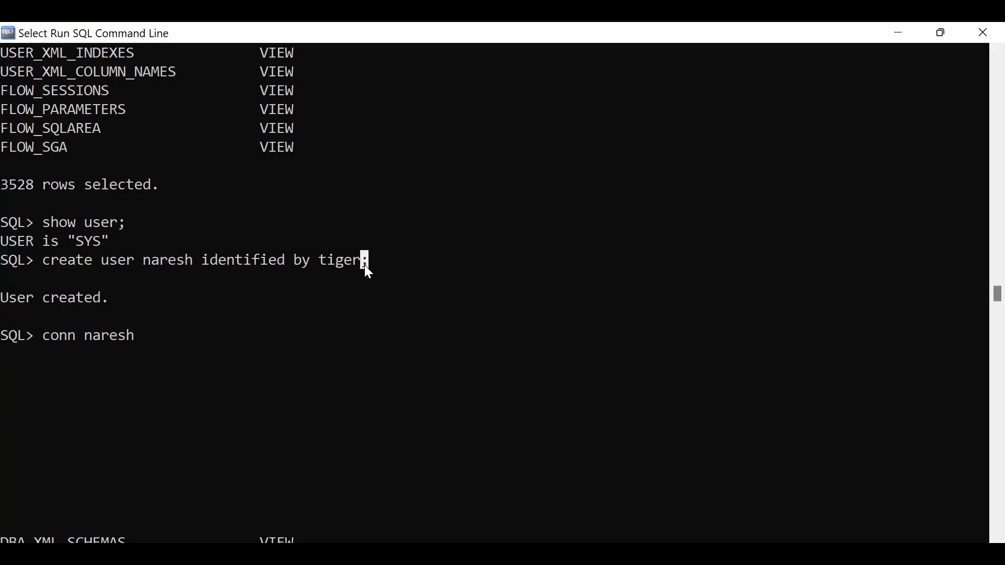
key(Escape)
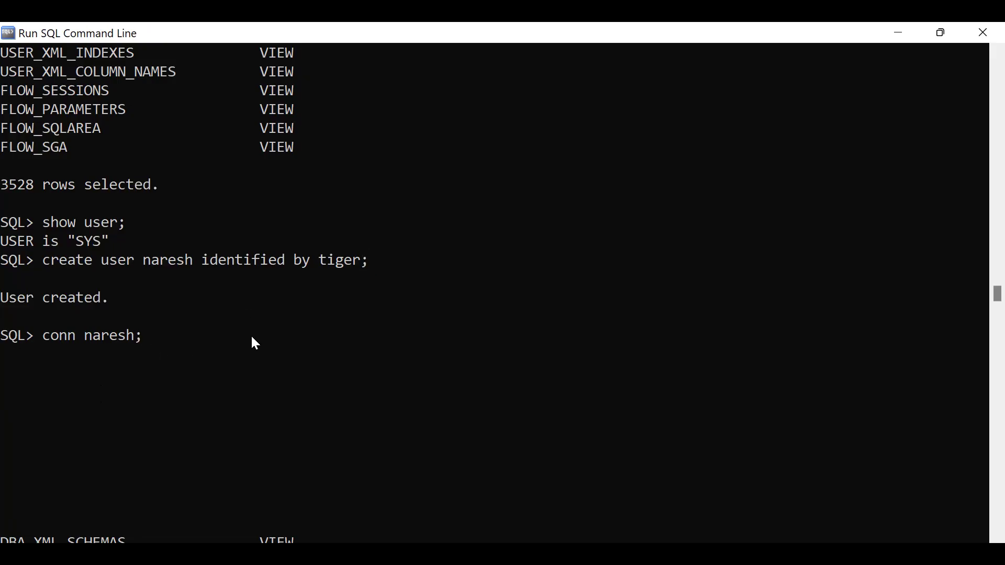
key(Return)
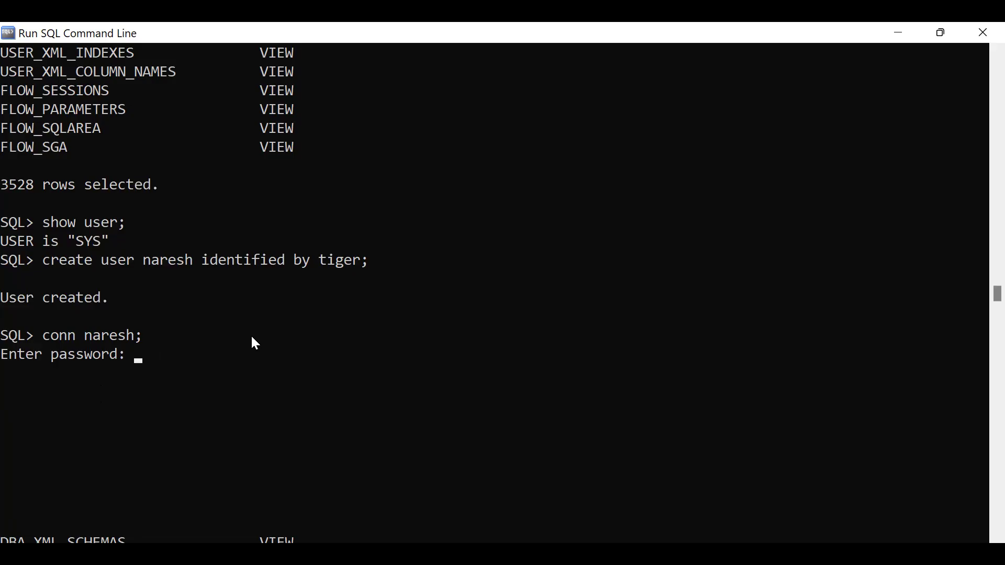
key(Return)
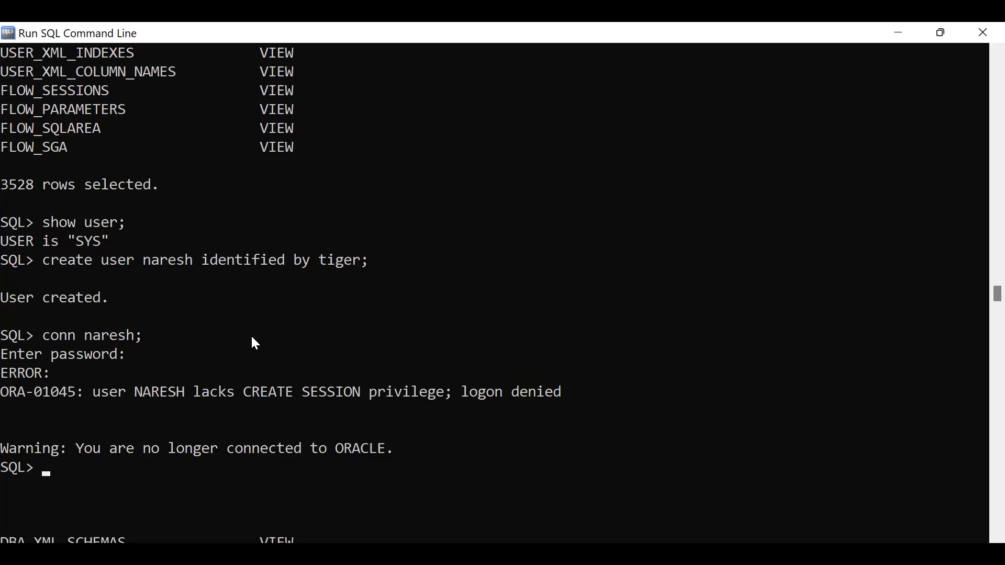
scroll(255, 345, down, 1)
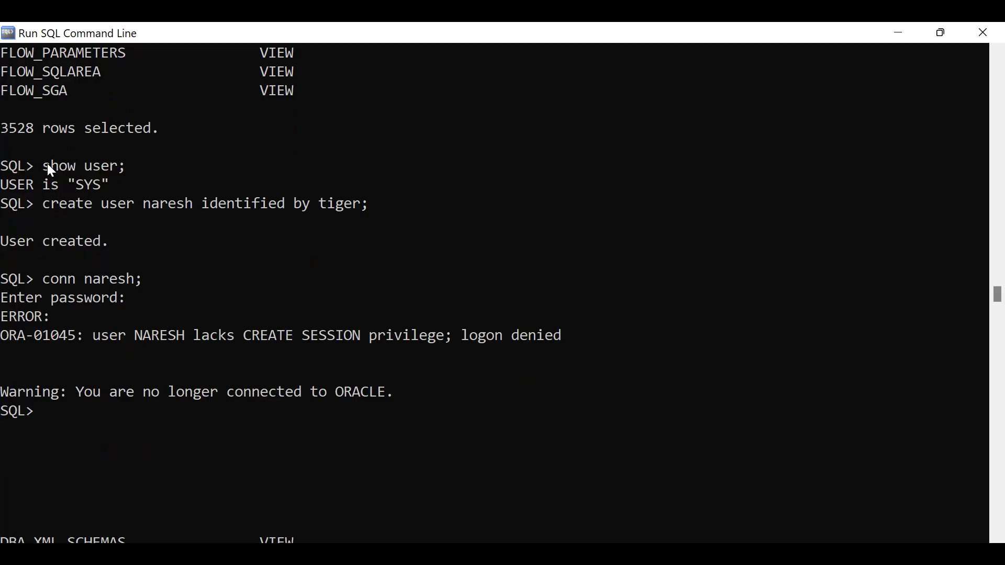
click(79, 186)
drag(76, 186, 121, 186)
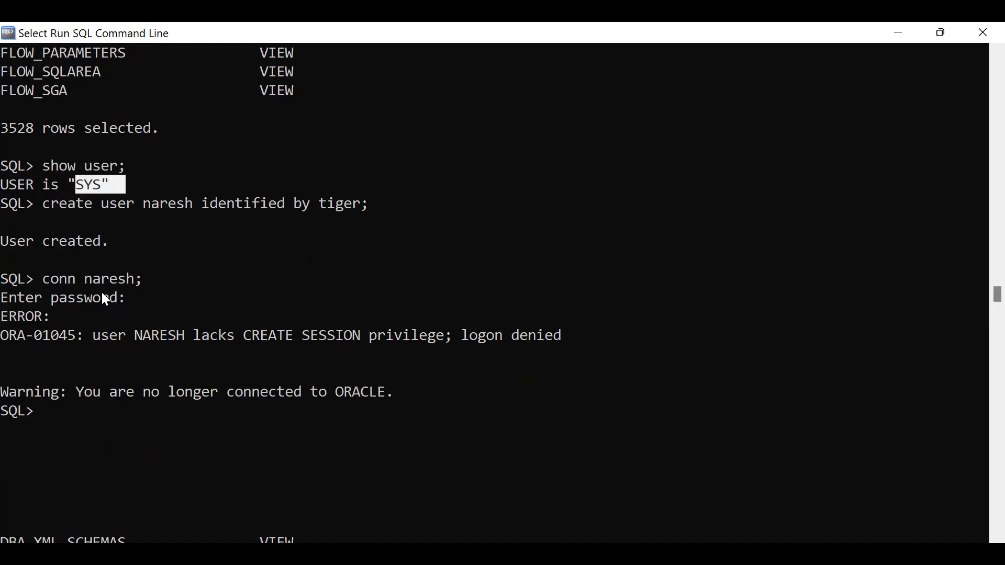
drag(40, 203, 388, 212)
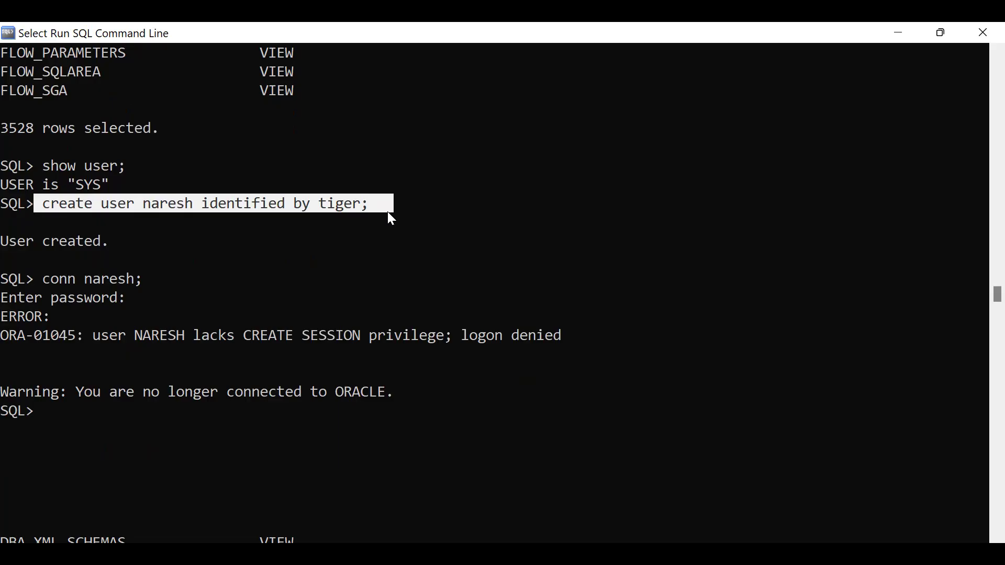
drag(4, 242, 107, 240)
drag(52, 277, 136, 279)
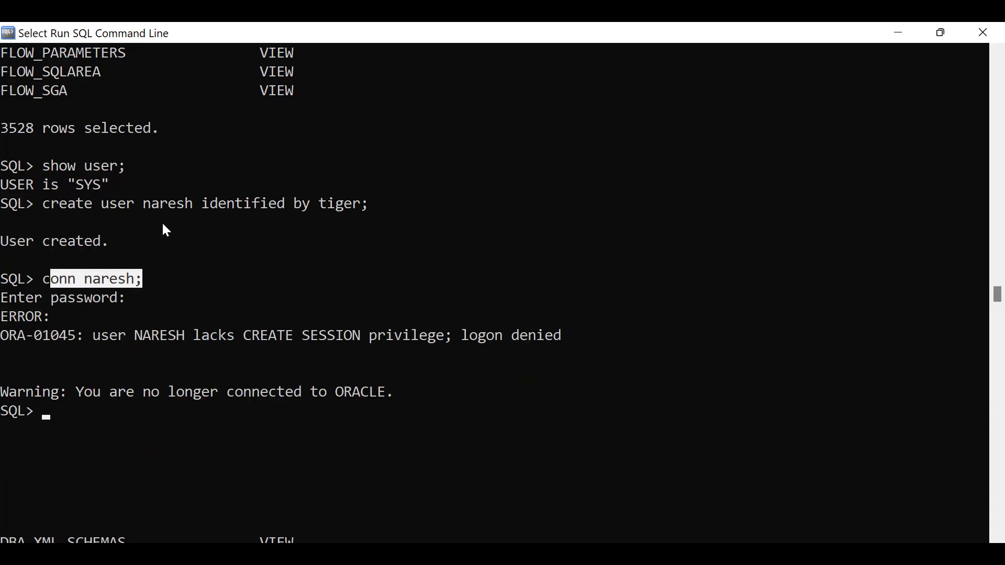
drag(145, 204, 189, 205)
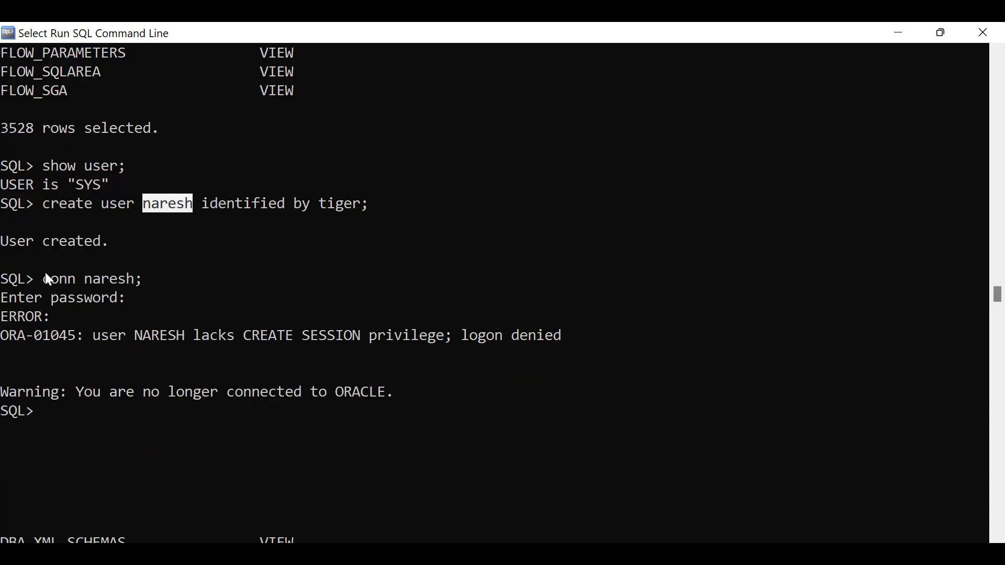
drag(50, 278, 160, 276)
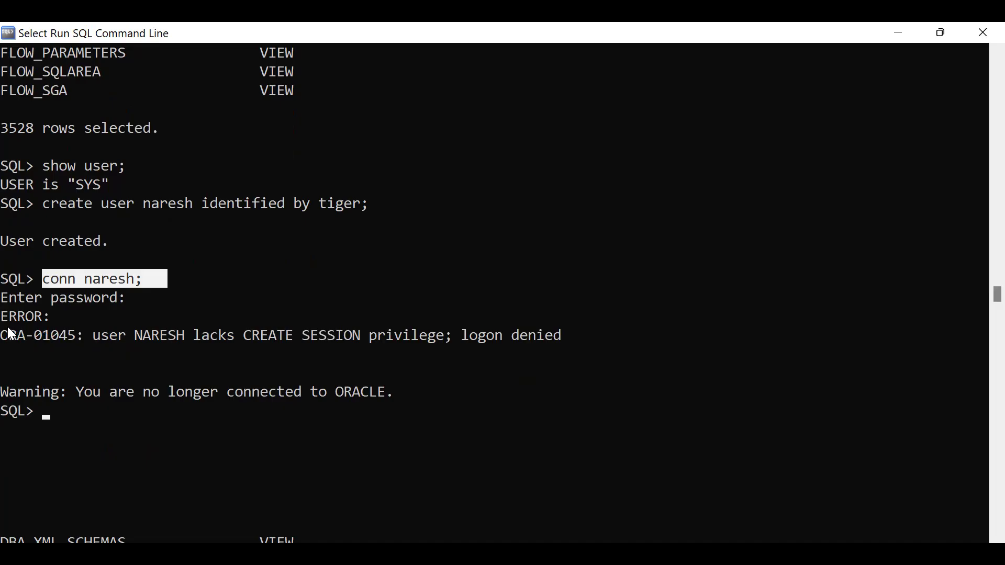
drag(94, 335, 581, 335)
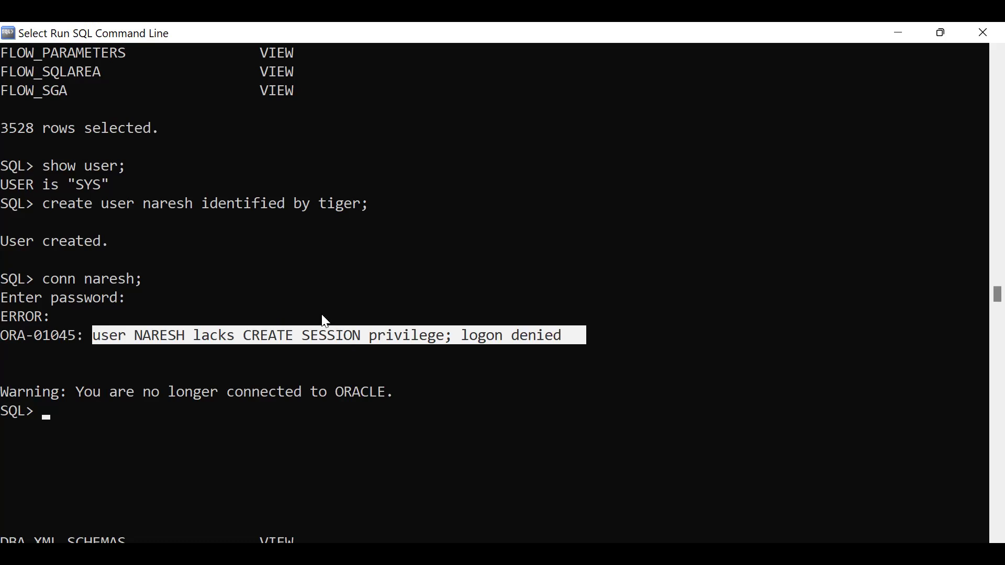
click(69, 187)
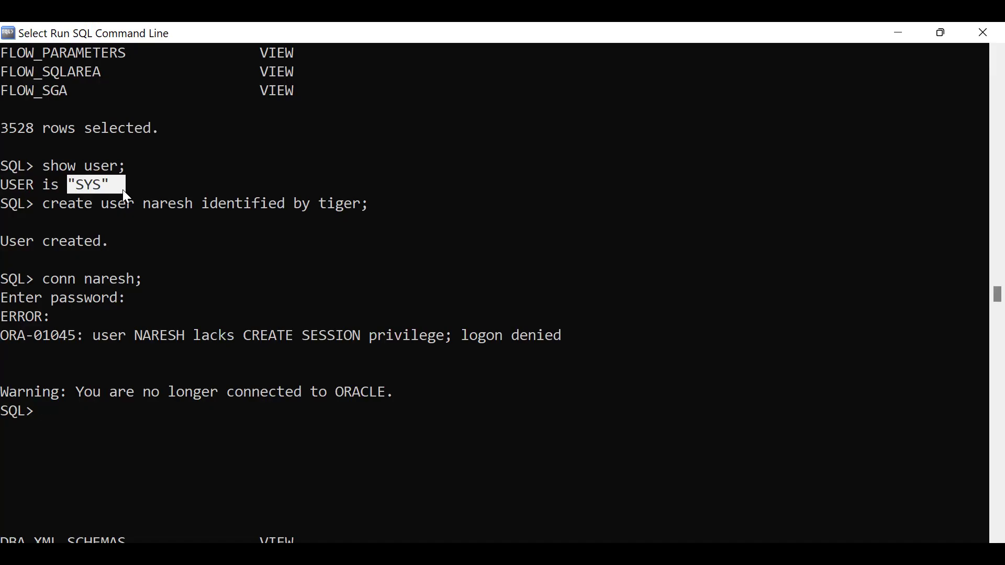
drag(57, 181, 113, 188)
click(105, 185)
click(148, 205)
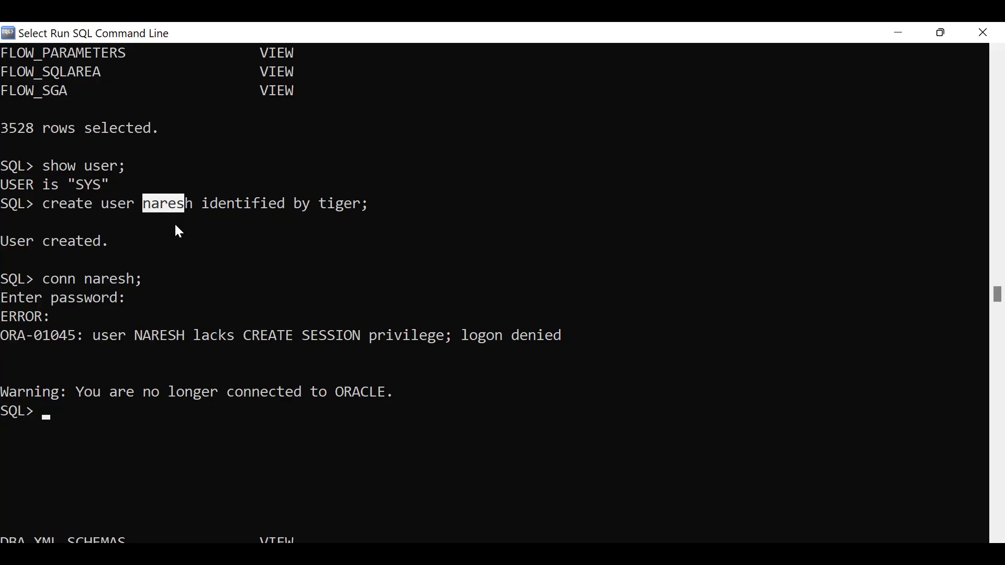
drag(93, 335, 126, 335)
click(190, 335)
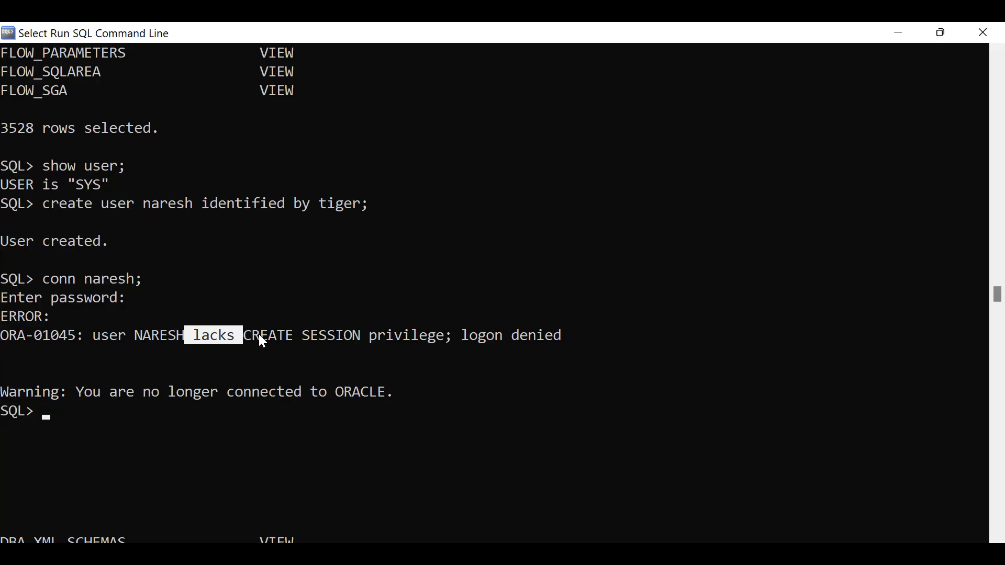
drag(135, 335, 189, 335)
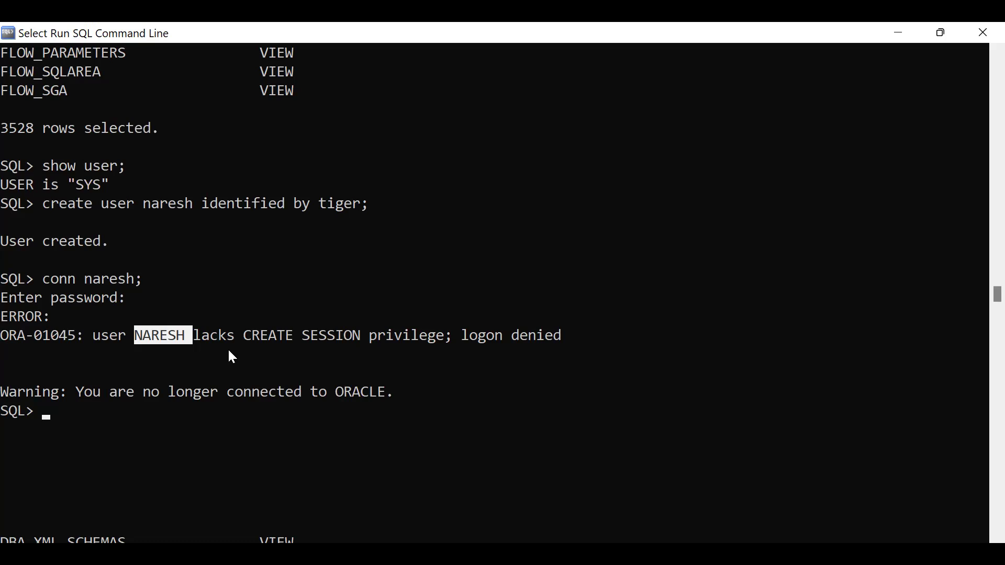
click(261, 332)
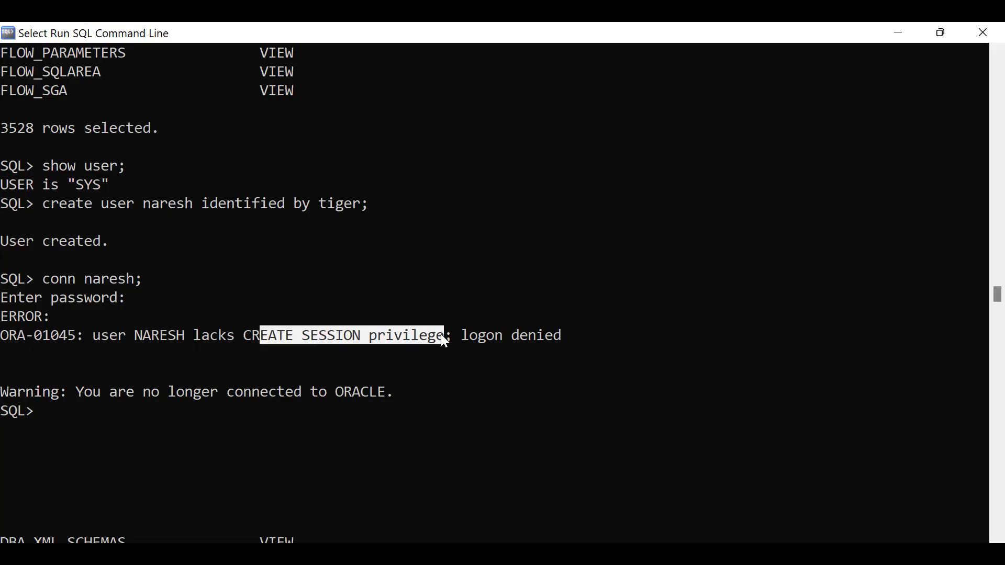
drag(443, 337, 662, 341)
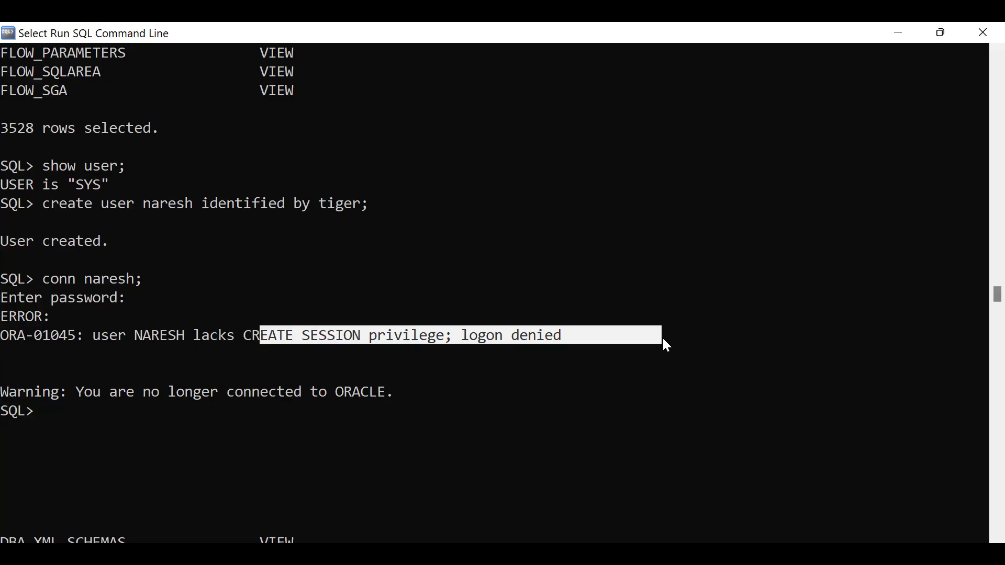
drag(78, 389, 416, 392)
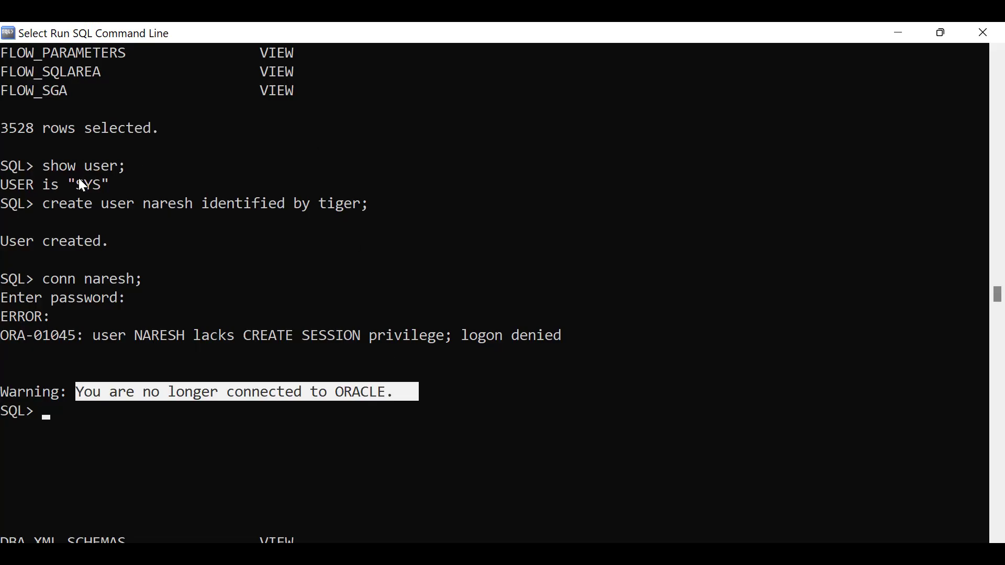
Annotate SYS and the new user's name with arrows between them, then start typing 'show'.
drag(79, 181, 125, 178)
click(439, 297)
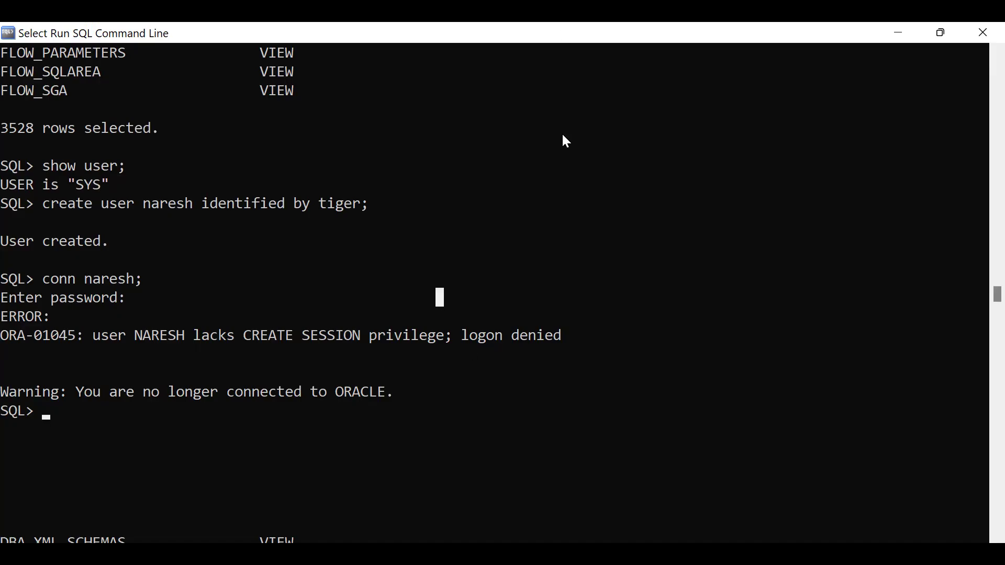
mouse_move(589, 121)
mouse_down()
mouse_move(562, 158)
mouse_move(550, 152)
mouse_up()
mouse_move(608, 121)
mouse_down()
mouse_move(643, 116)
mouse_move(611, 158)
mouse_up()
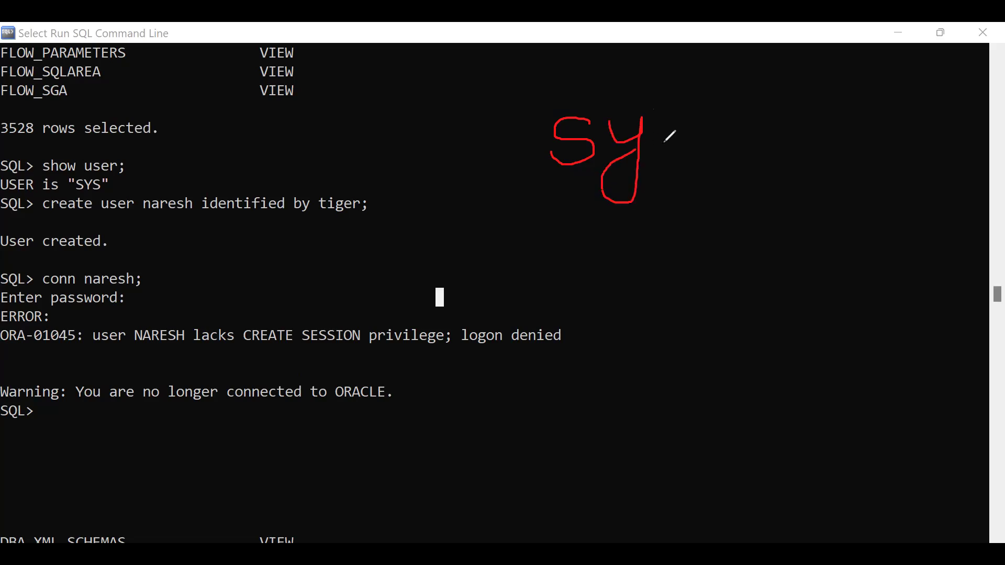
mouse_move(704, 127)
mouse_down()
mouse_move(680, 135)
mouse_move(708, 153)
mouse_move(669, 167)
mouse_up()
mouse_move(611, 320)
mouse_down()
mouse_move(616, 265)
mouse_move(636, 299)
mouse_move(648, 256)
mouse_up()
mouse_move(688, 299)
mouse_down()
mouse_move(687, 328)
mouse_move(722, 325)
mouse_move(728, 294)
mouse_move(753, 292)
mouse_move(760, 315)
mouse_move(789, 327)
mouse_move(833, 307)
mouse_move(873, 329)
mouse_up()
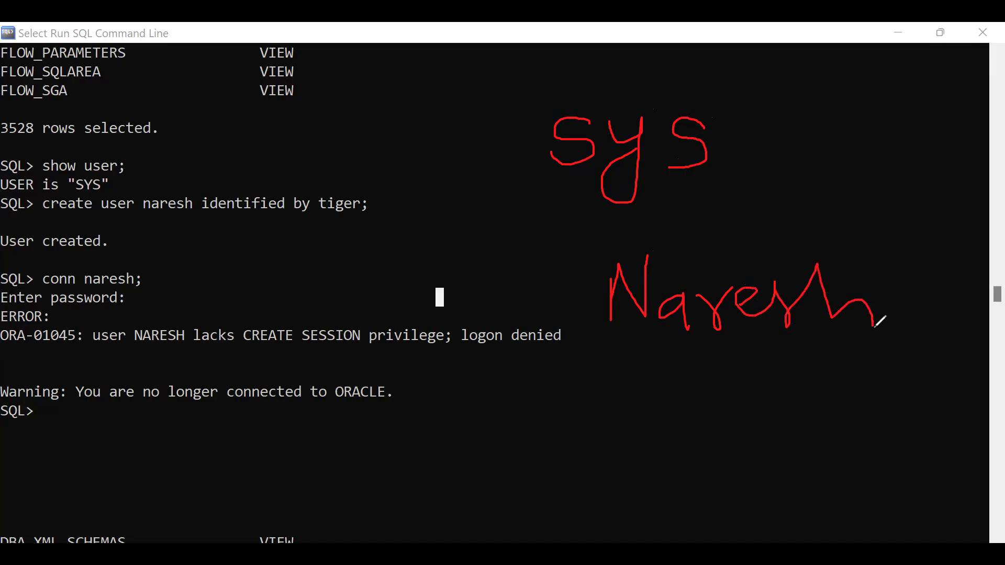
mouse_move(543, 128)
mouse_down()
mouse_move(487, 148)
mouse_move(464, 231)
mouse_move(496, 264)
mouse_move(600, 278)
mouse_move(575, 298)
mouse_up()
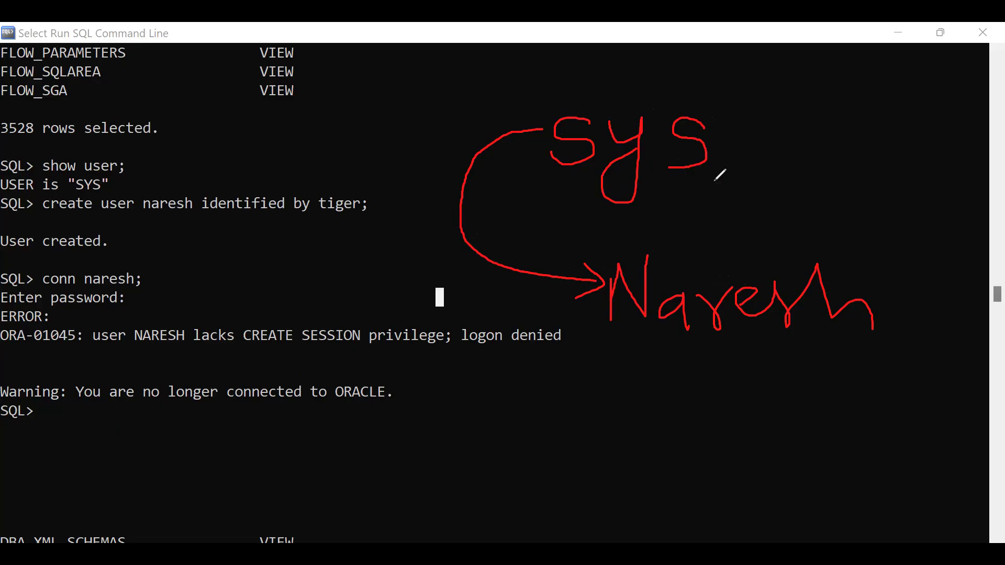
mouse_move(898, 307)
mouse_down()
mouse_move(937, 238)
mouse_move(833, 142)
mouse_move(728, 140)
mouse_move(764, 162)
mouse_up()
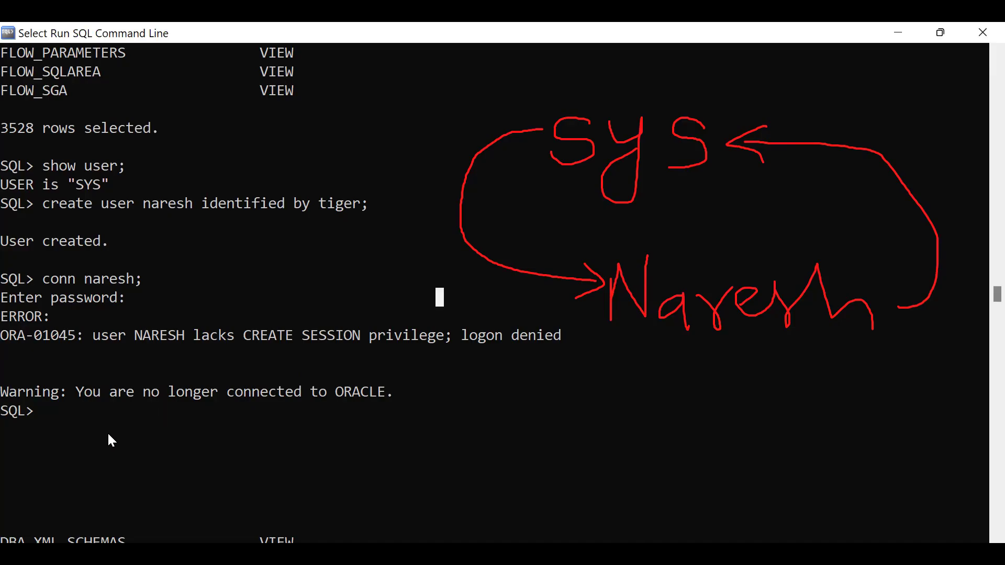
text(show)
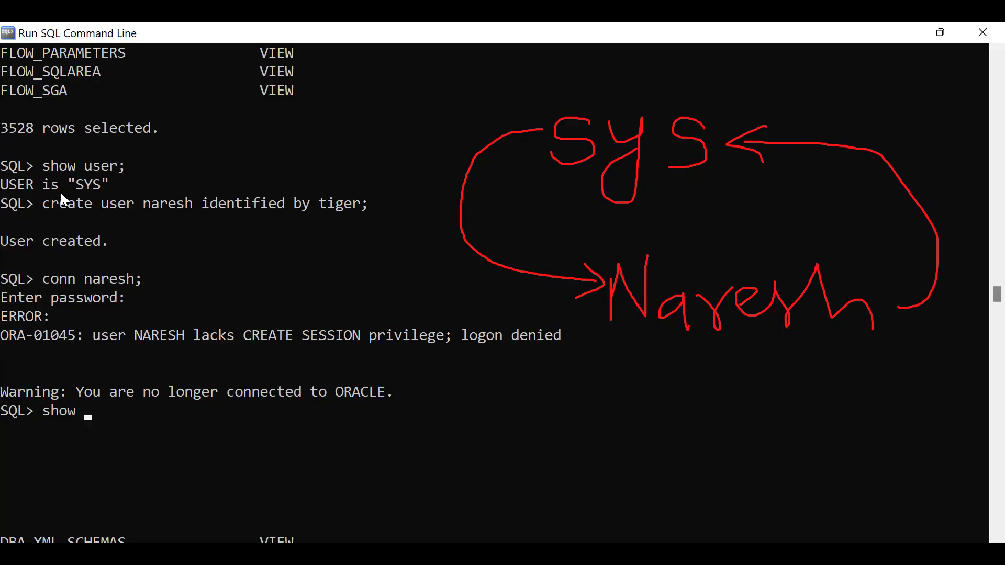
drag(68, 184, 108, 186)
click(121, 432)
click(289, 447)
text(sys)
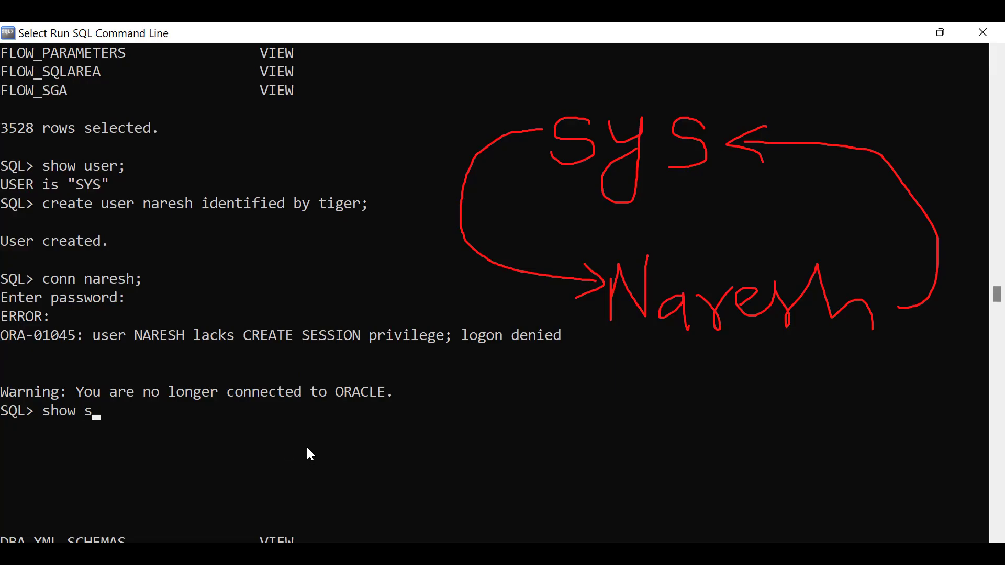
key(BackSpace)
key(BackSpace)
key(BackSpace)
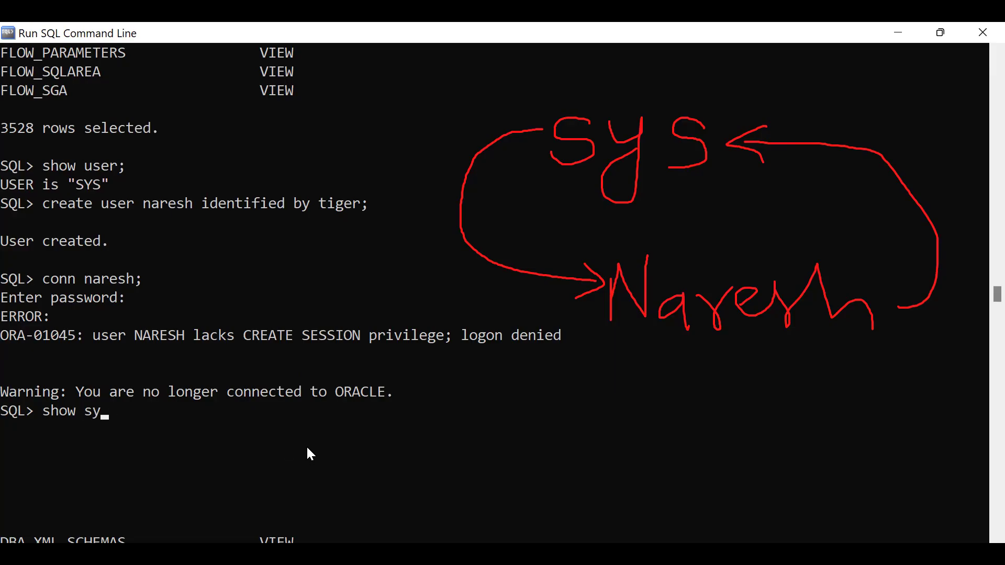
text(user)
click(138, 285)
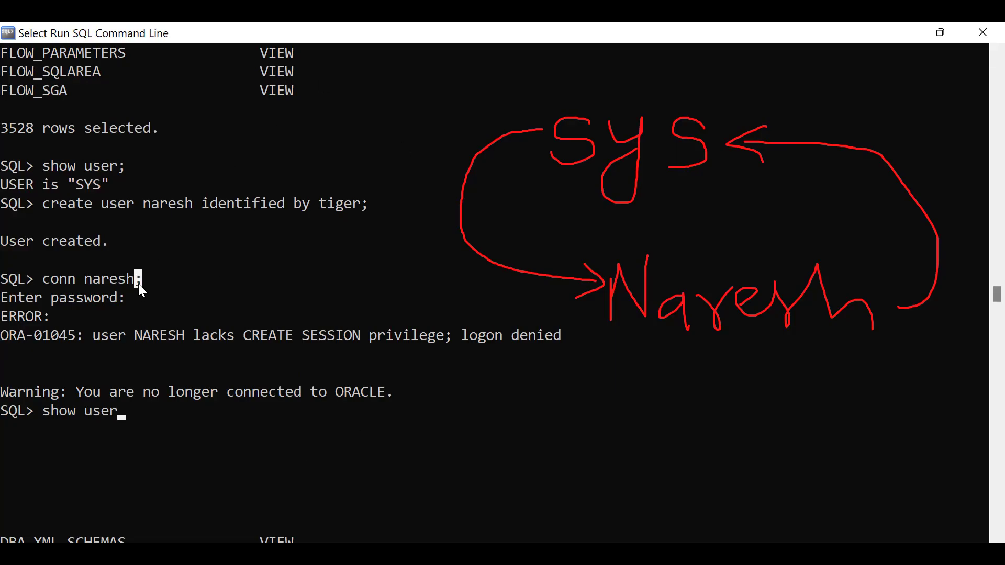
right_click(135, 289)
click(130, 411)
text(;)
key(Return)
scroll(130, 404, down, 1)
drag(7, 374, 96, 377)
click(95, 379)
click(62, 373)
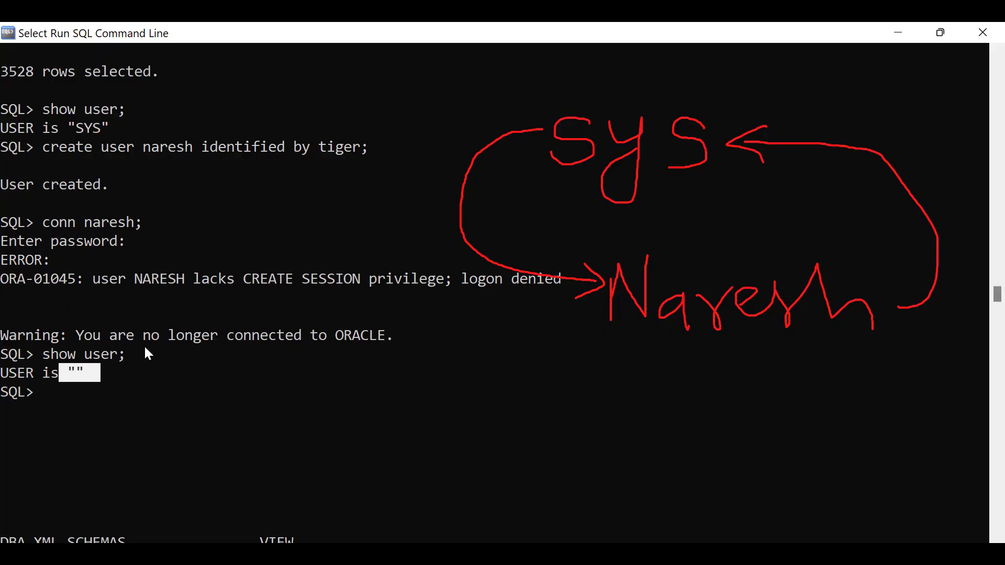
scroll(147, 353, up, 1)
drag(43, 184, 131, 179)
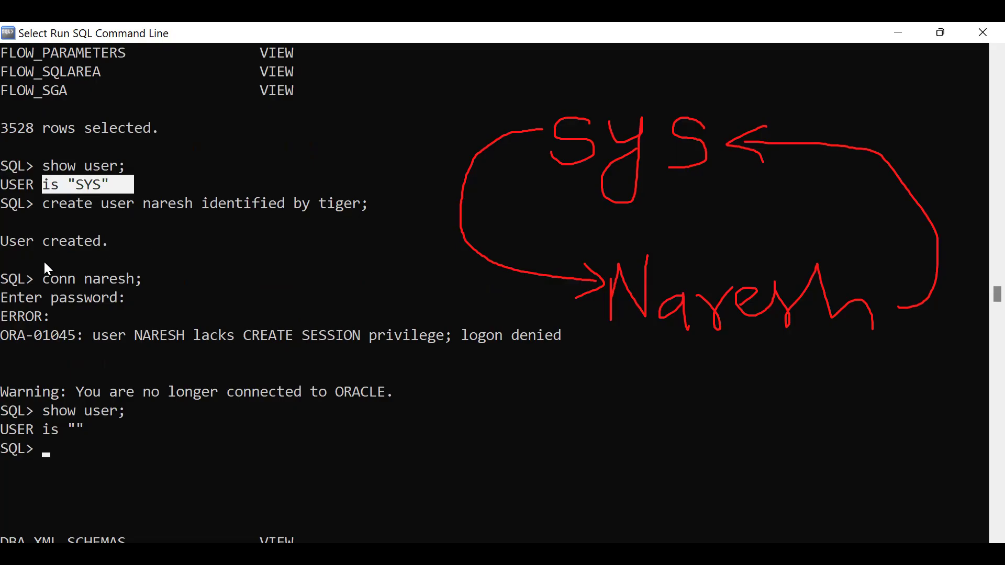
drag(51, 286, 151, 287)
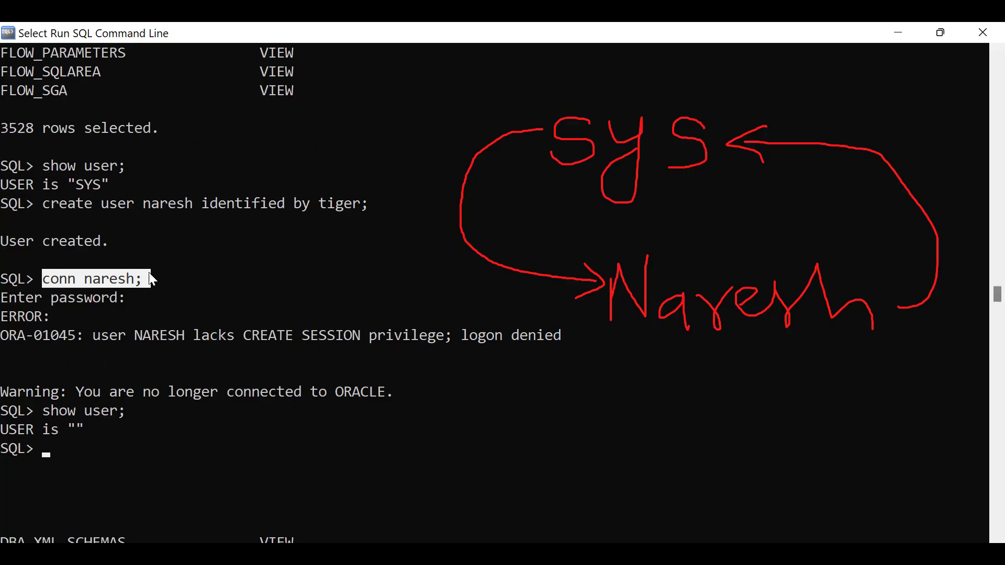
scroll(157, 278, down, 2)
Reconnect with 'conn sys as sysdba;' and submit the password.
click(89, 340)
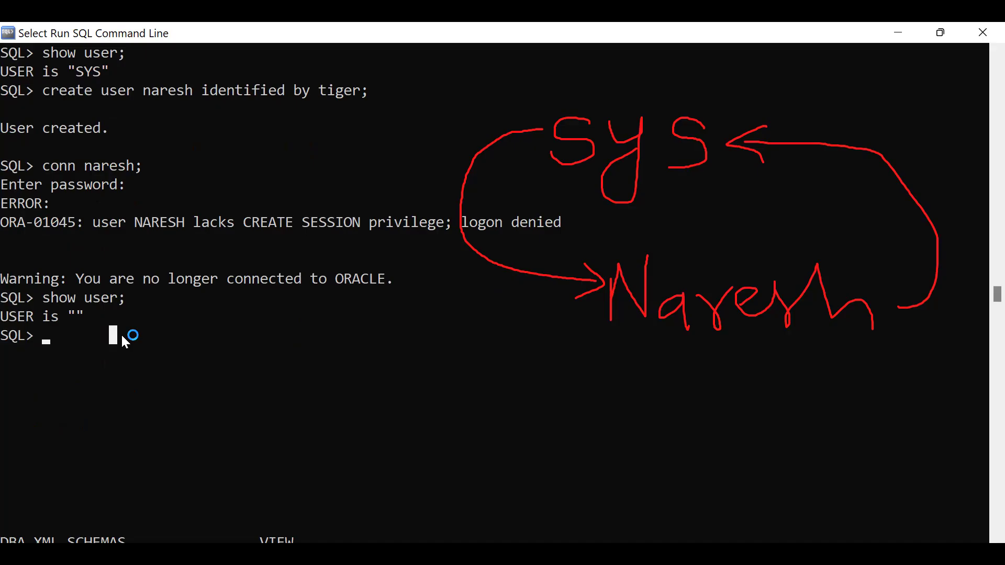
text(conn)
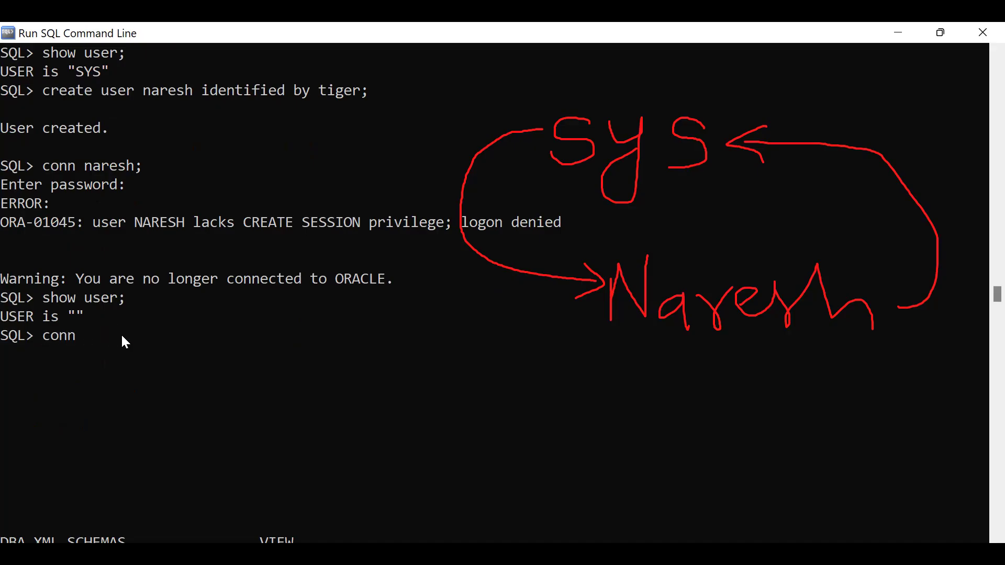
text( sys as sysdba)
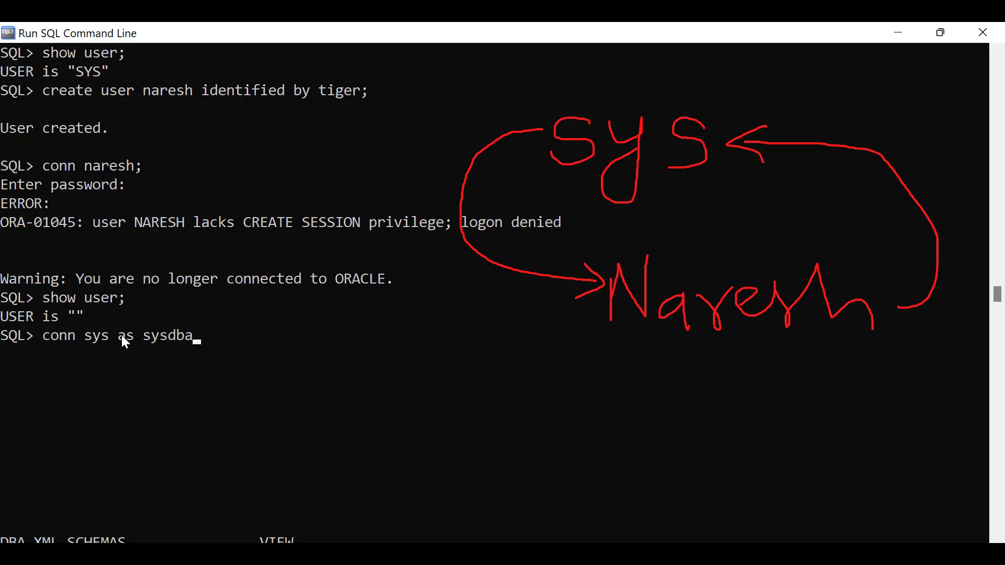
text(;)
key(Return)
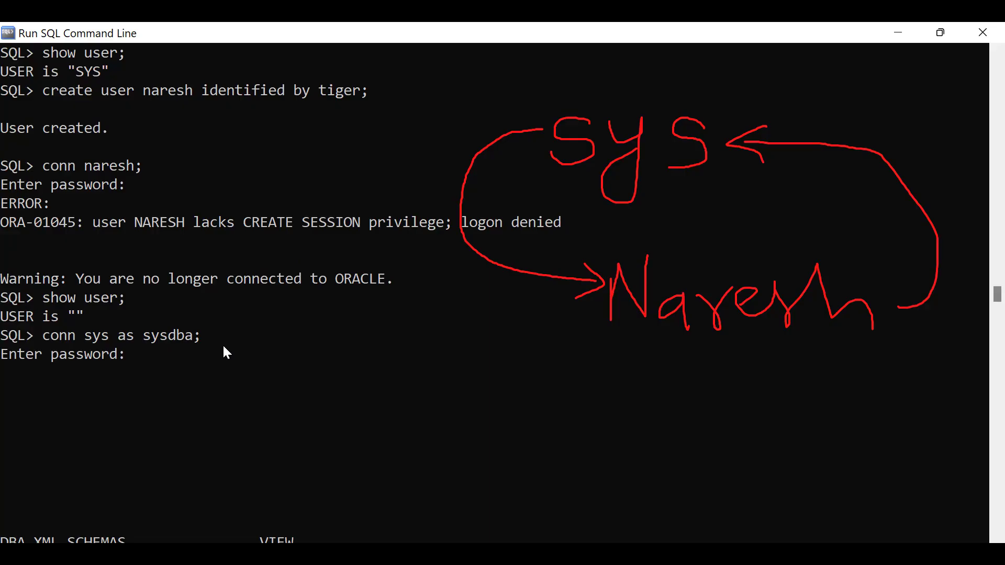
key(Return)
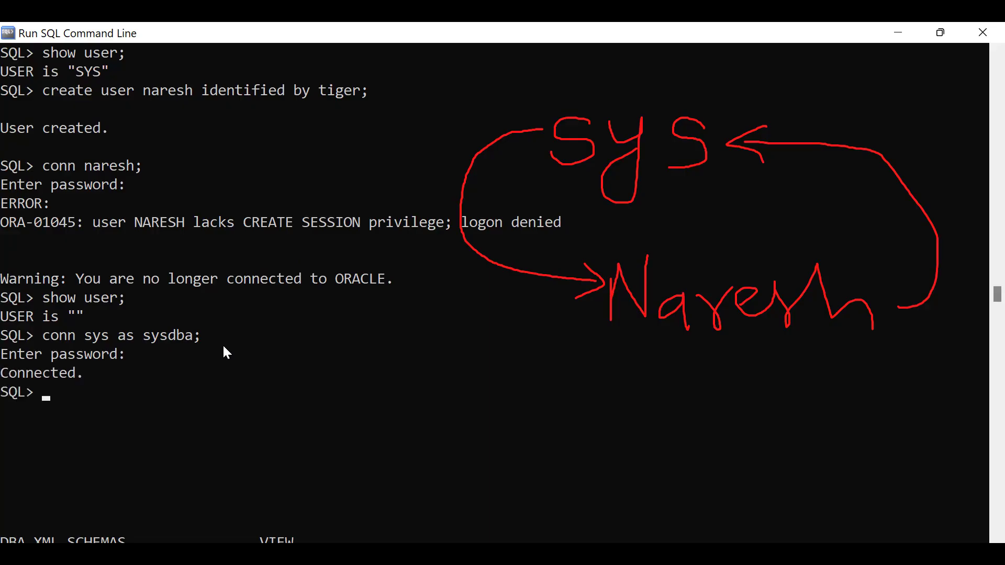
Run 'show user;' and highlight SYS and the new user's name in the create command.
text(sh)
text(ow user;)
key(Return)
drag(2, 411, 121, 413)
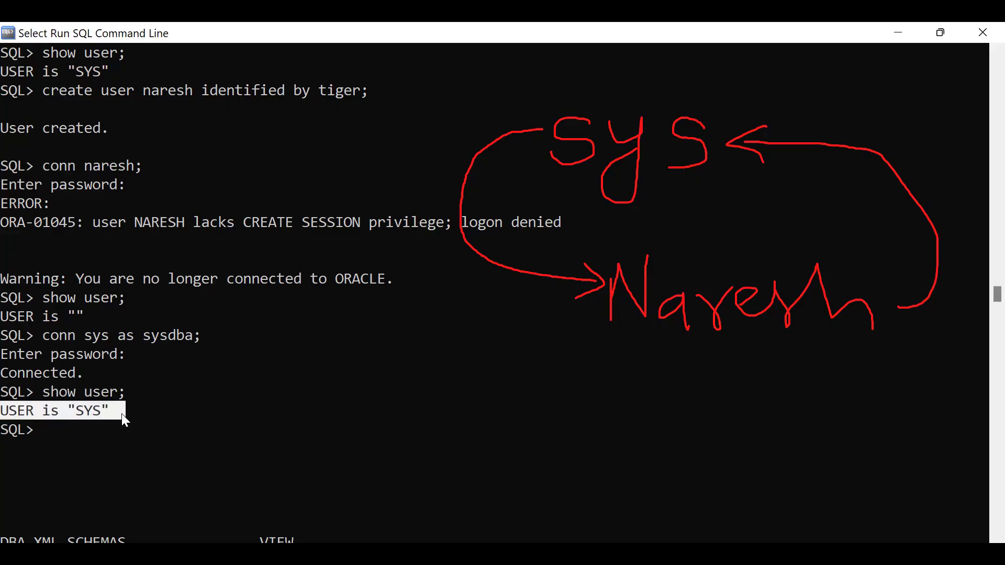
scroll(124, 394, down, 1)
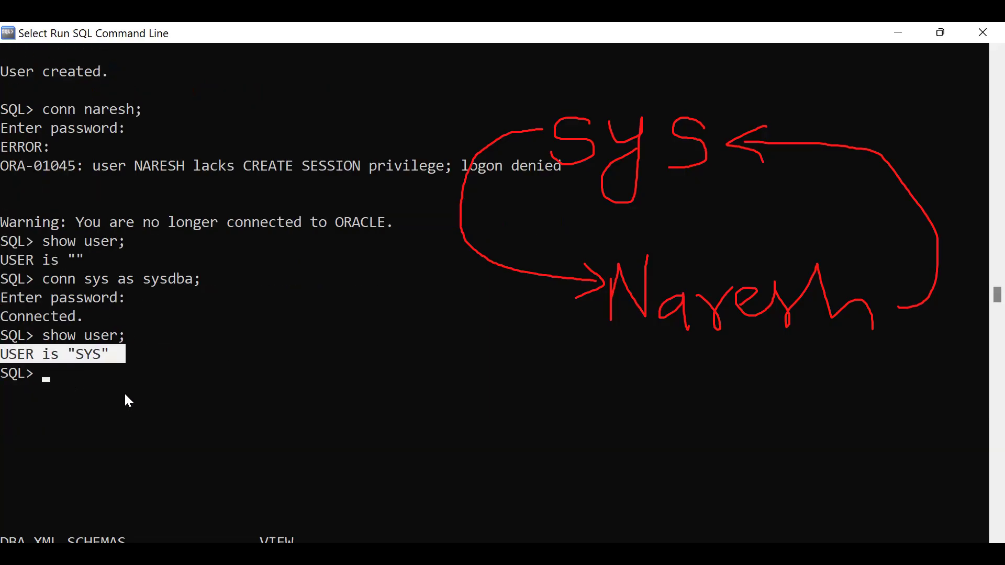
click(90, 386)
click(80, 357)
drag(80, 357, 93, 355)
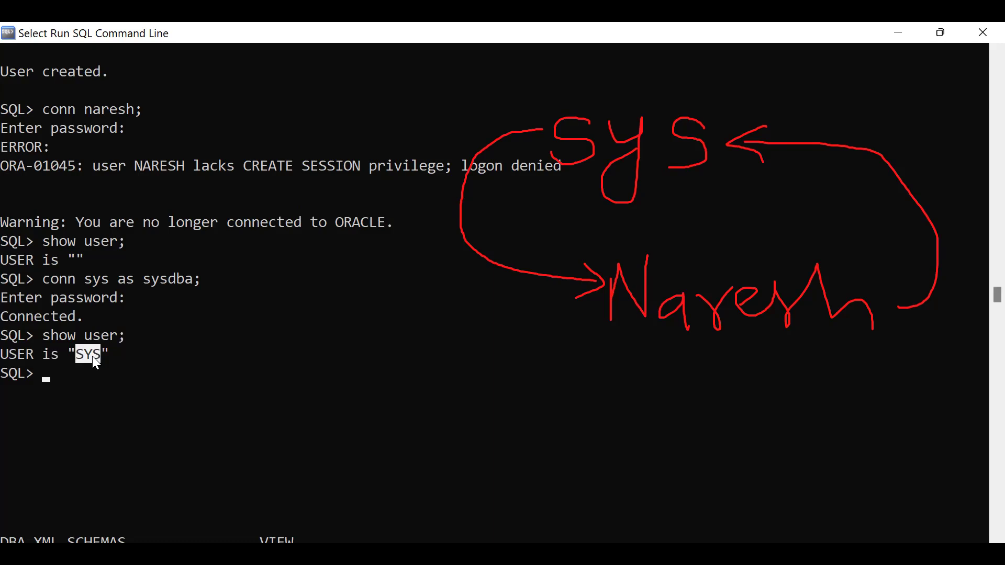
scroll(310, 350, up, 2)
drag(147, 146, 189, 147)
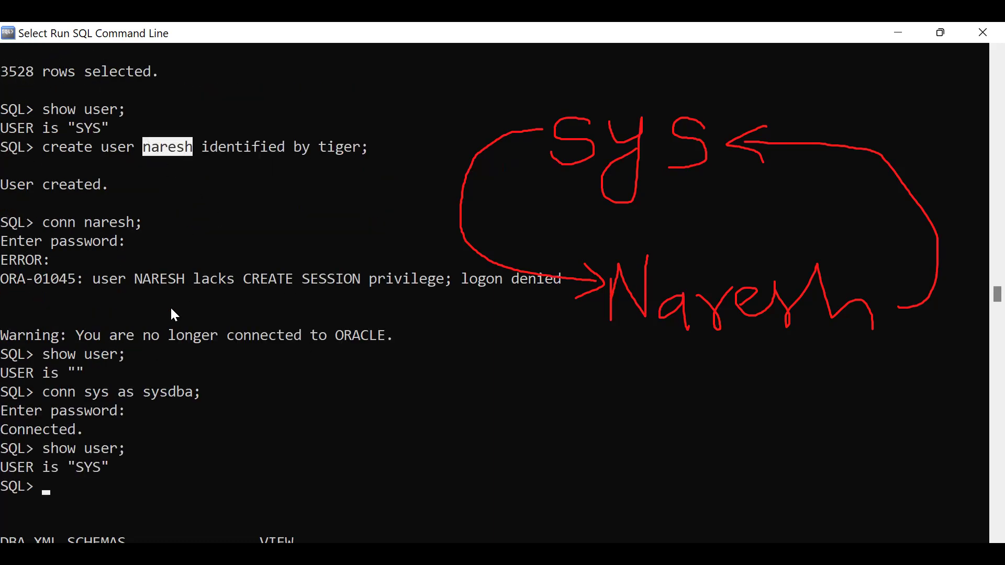
scroll(171, 309, down, 1)
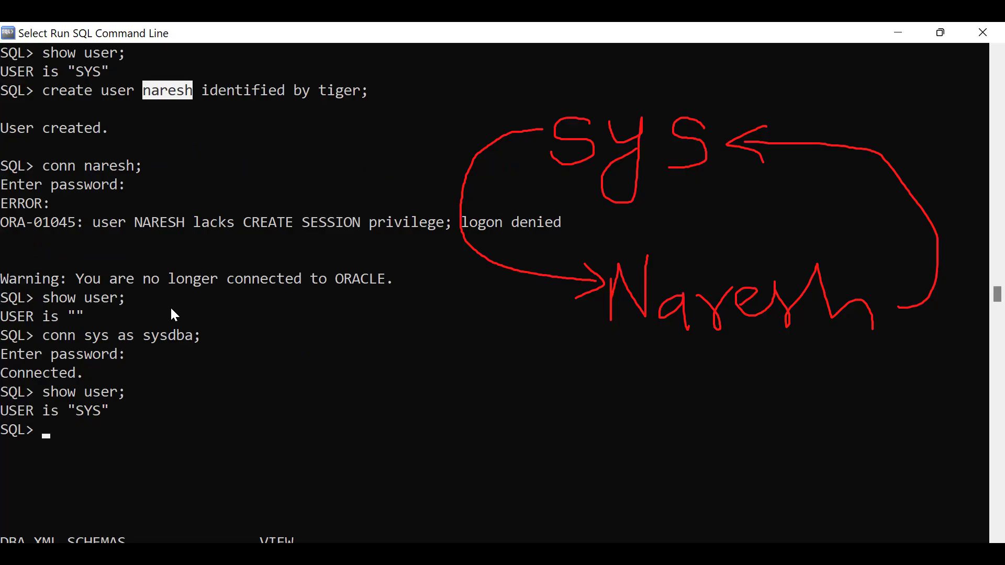
Grant the DBA role to the new user and highlight the 'Grant succeeded.' message.
text(grant )
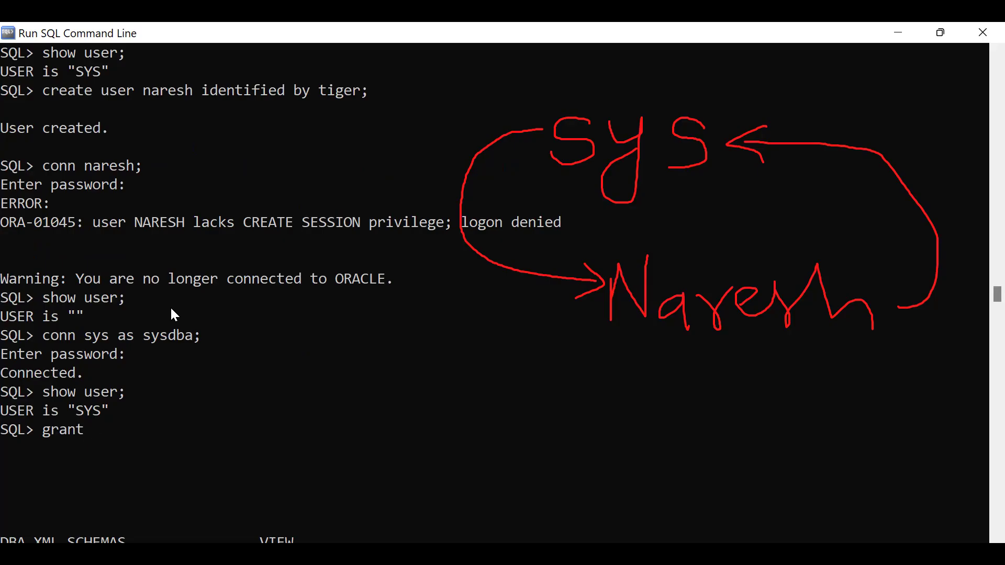
text(dba to naresh)
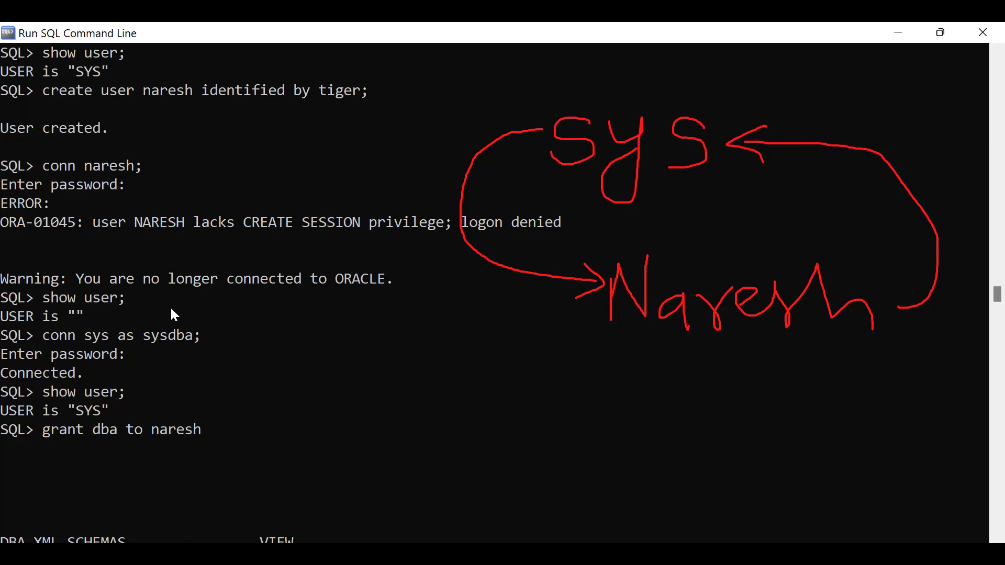
click(197, 337)
key(Escape)
key(Return)
scroll(314, 408, down, 3)
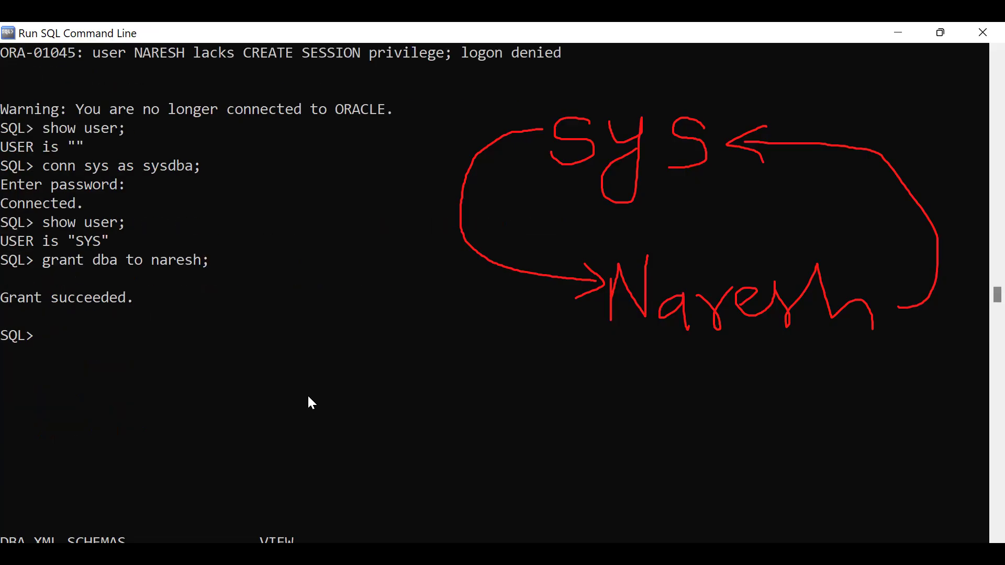
drag(1, 296, 132, 298)
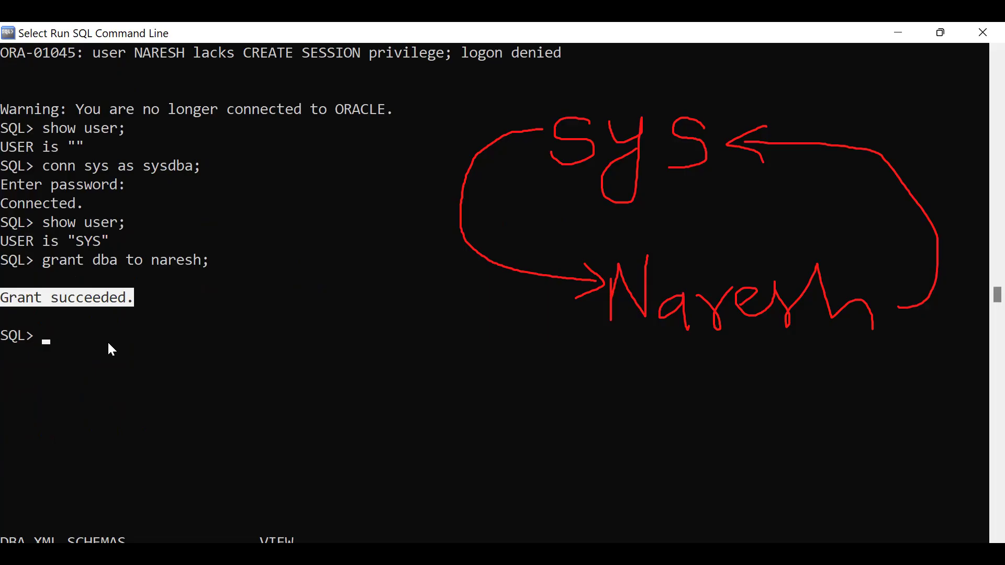
click(106, 337)
drag(62, 241, 156, 241)
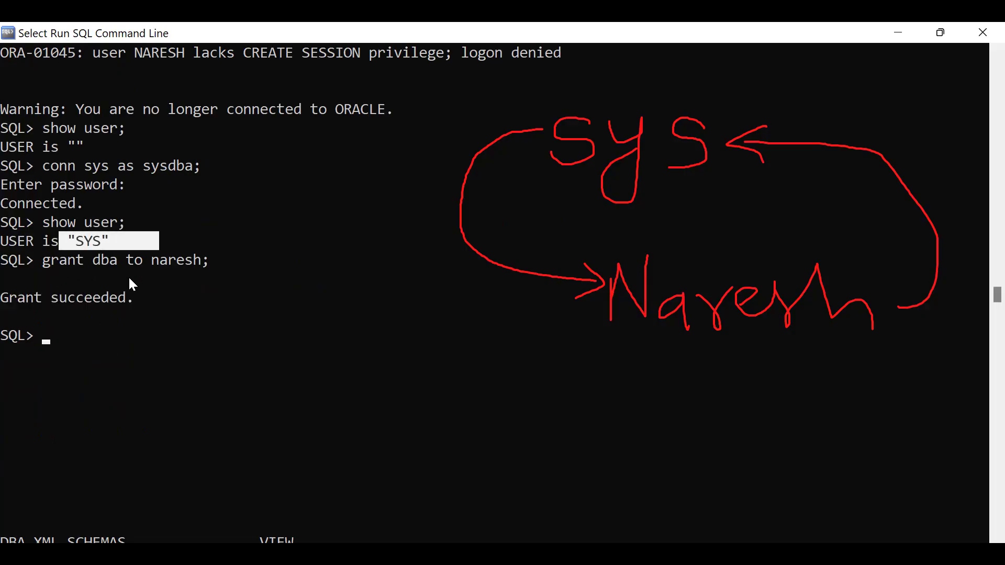
drag(39, 261, 202, 264)
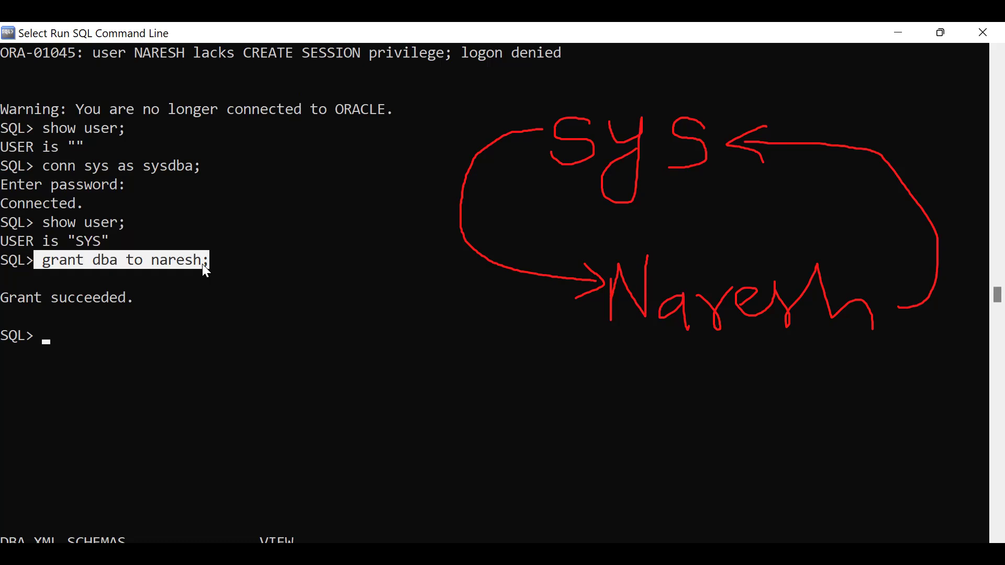
click(69, 346)
Run 'show user;' and highlight SYS as the session user.
click(211, 345)
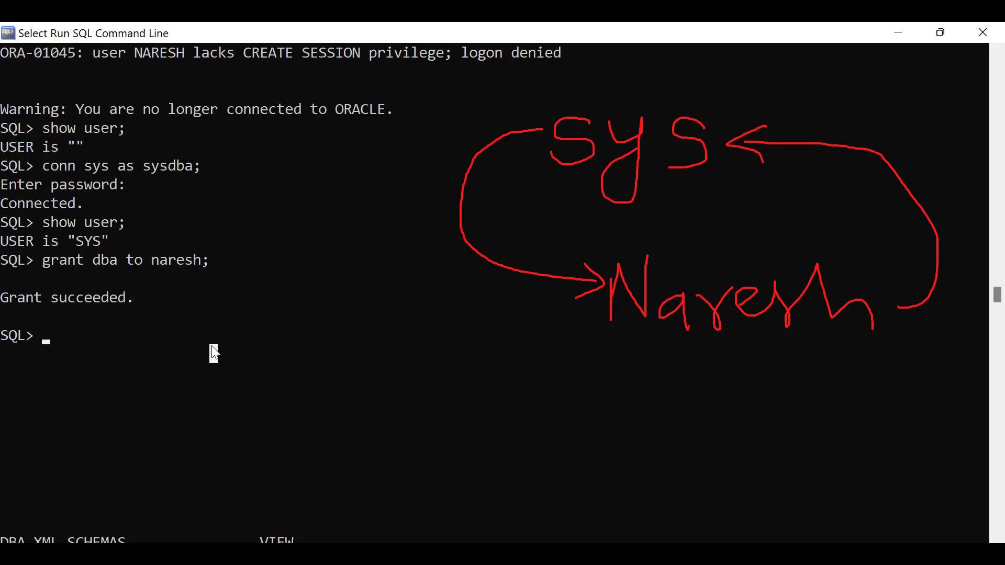
text(sh)
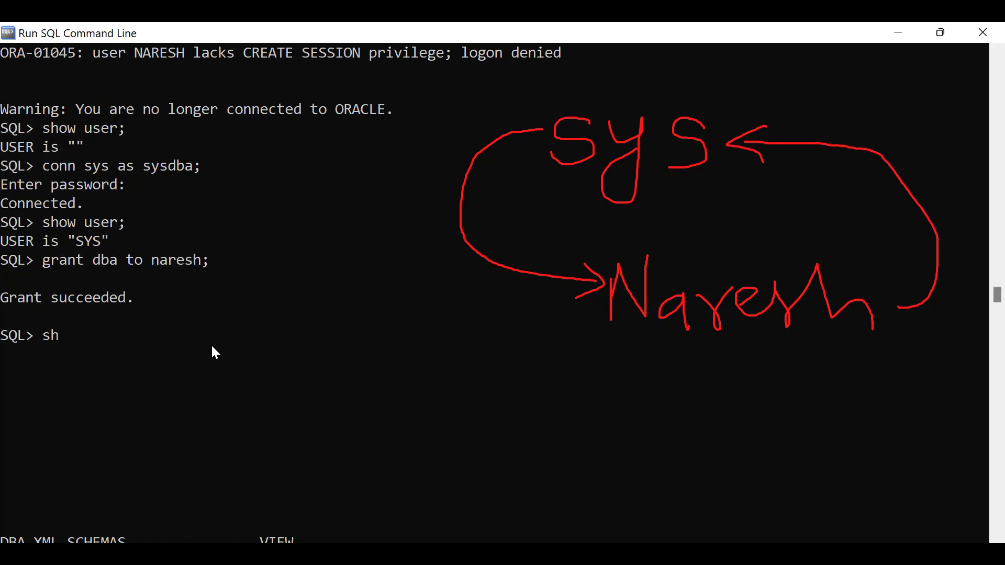
text(ow user;)
key(Return)
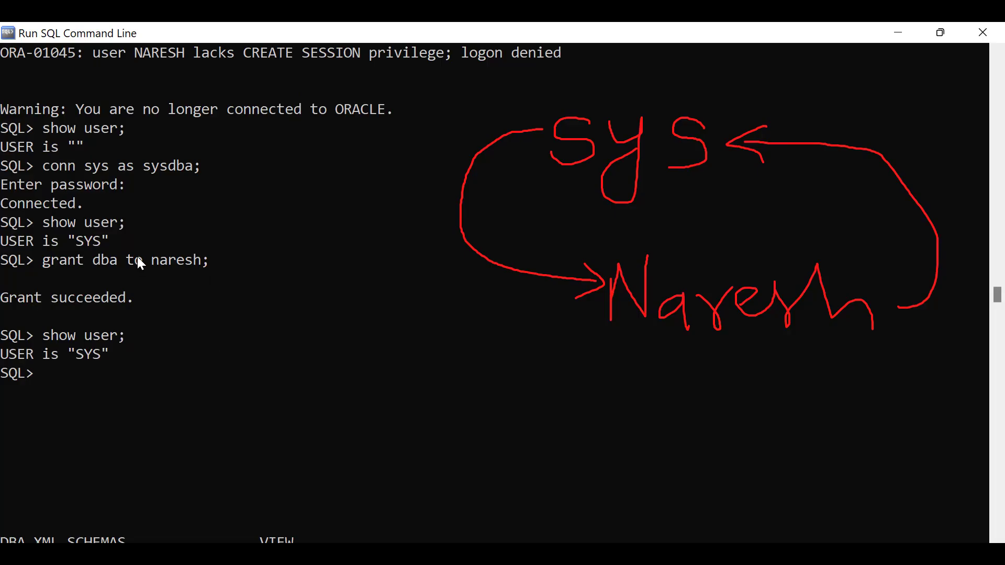
drag(77, 354, 111, 359)
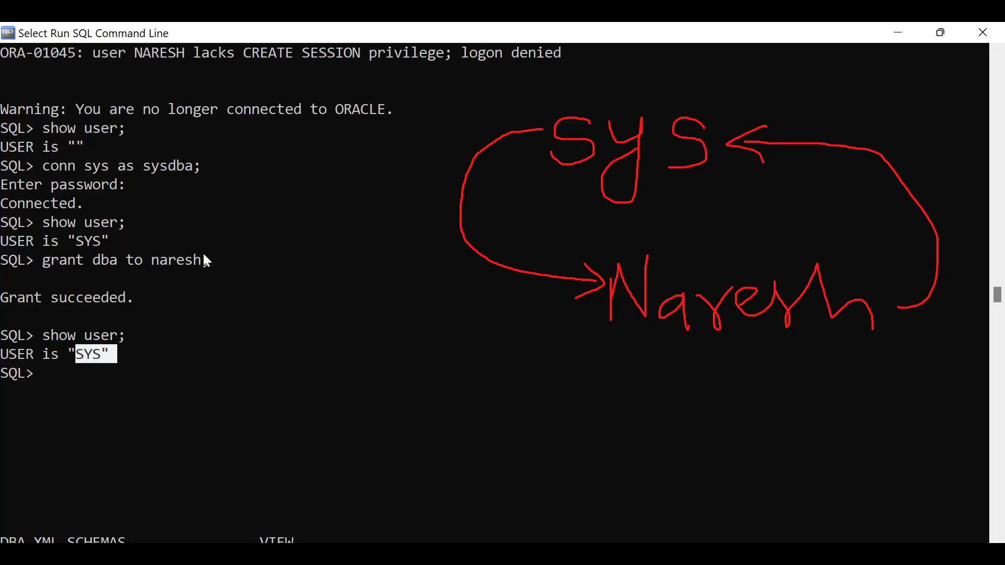
click(249, 352)
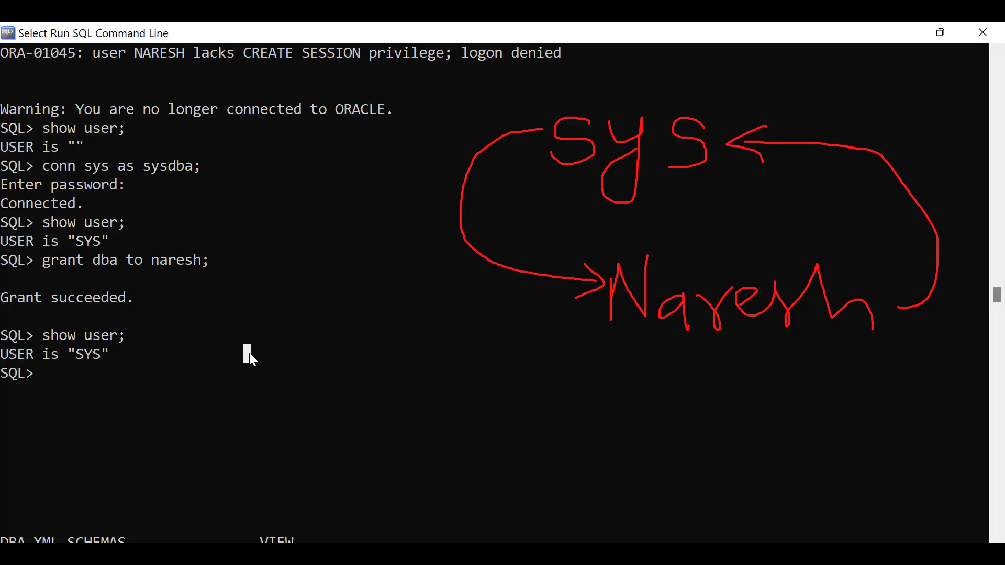
Connect as the new user with its password, pointing out the password in the create command.
text(co)
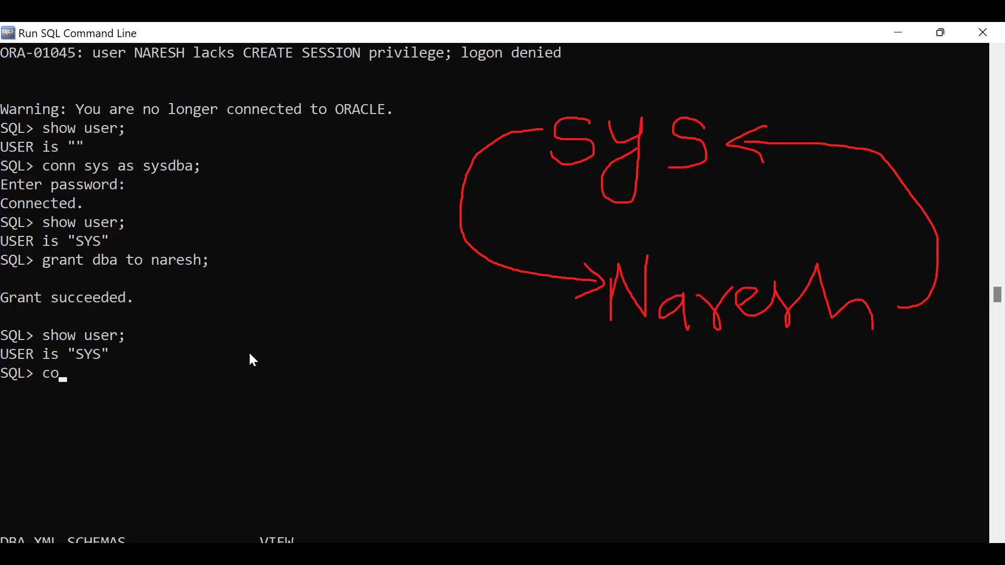
text(nnn naresh;)
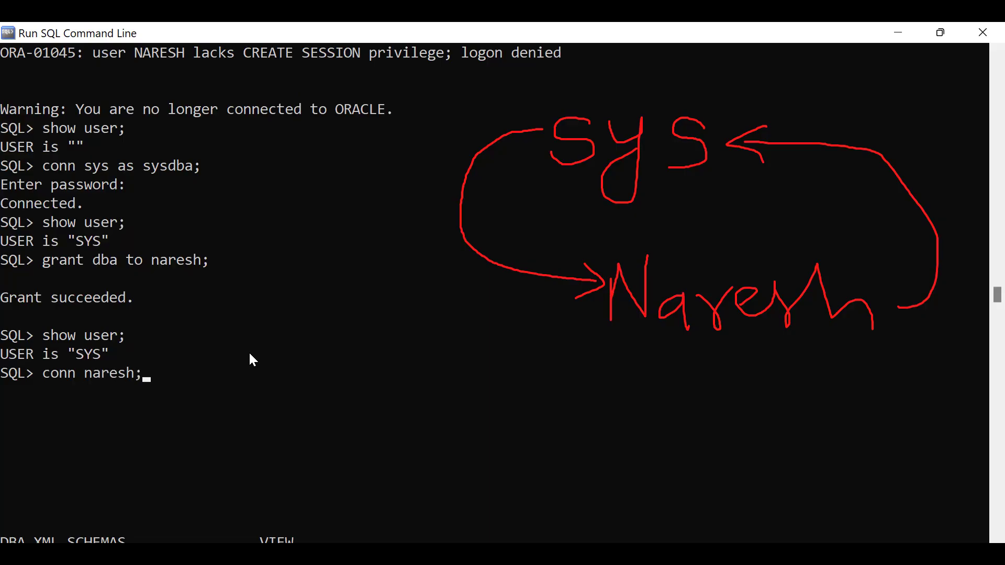
key(Return)
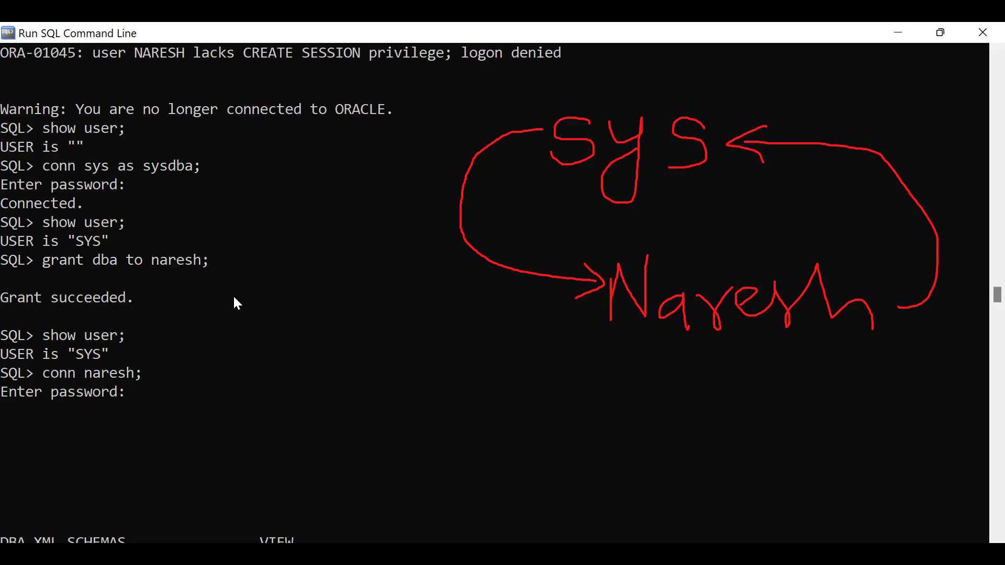
key(Return)
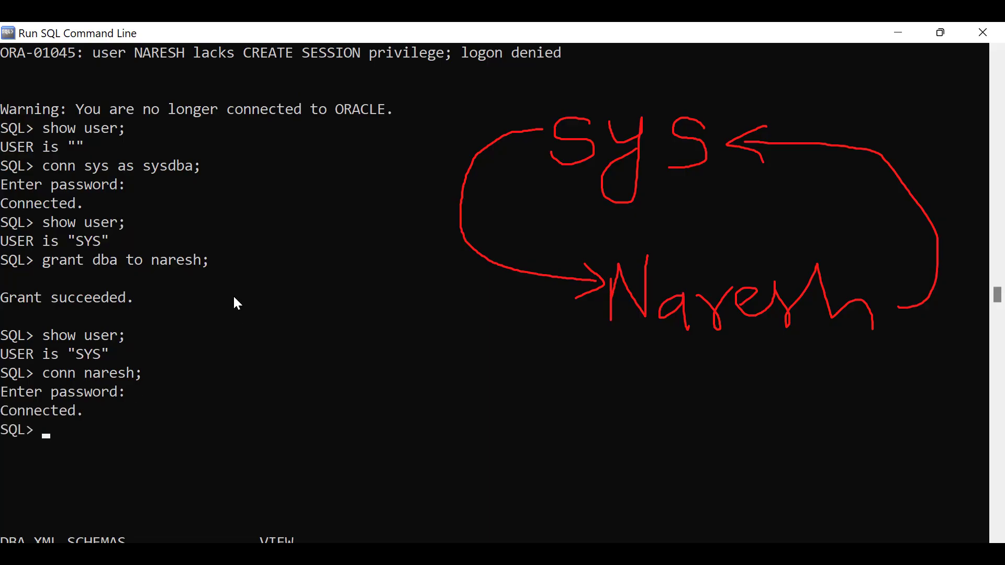
scroll(237, 234, up, 4)
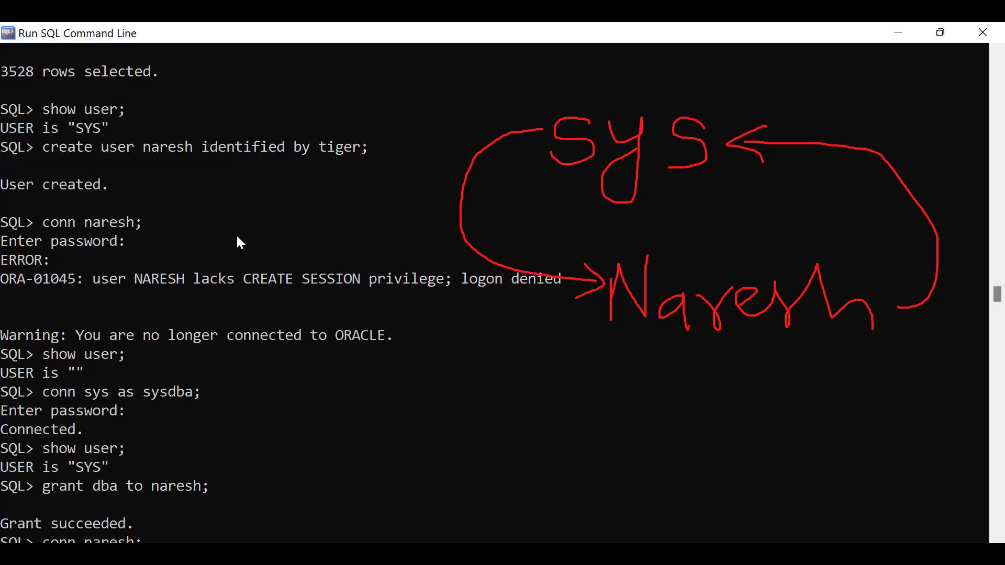
drag(324, 147, 382, 151)
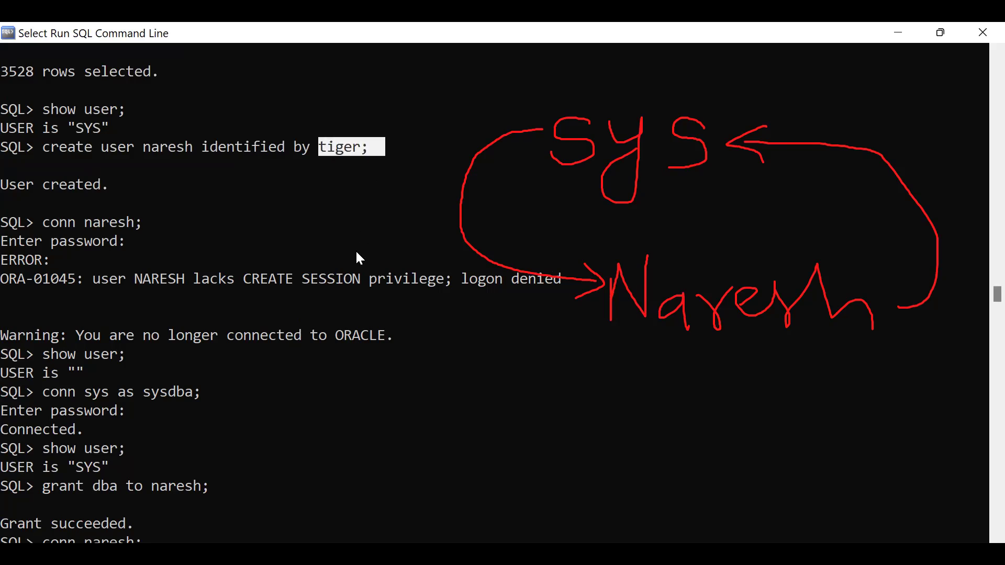
drag(320, 146, 349, 151)
scroll(320, 251, down, 5)
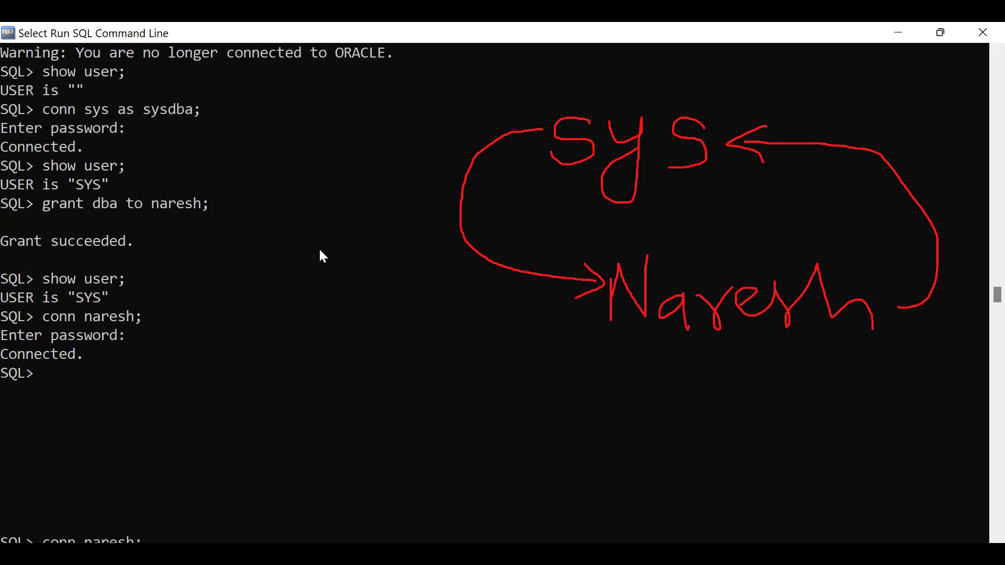
click(87, 374)
drag(4, 361, 92, 359)
click(73, 392)
click(365, 369)
Run 'show user;' and compare the new user result with the earlier USER is SYS line.
text(show user)
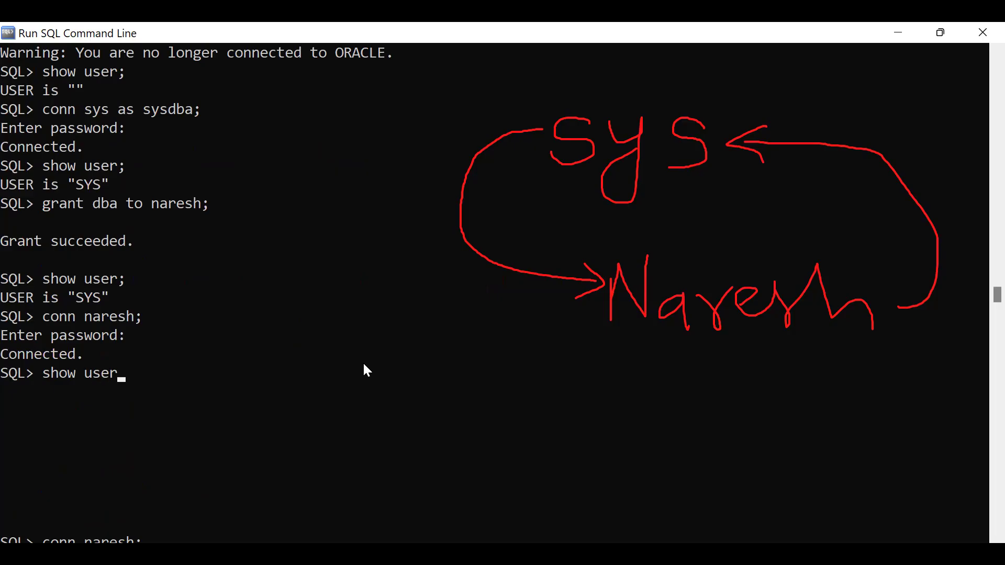
text(;)
key(Return)
click(3, 393)
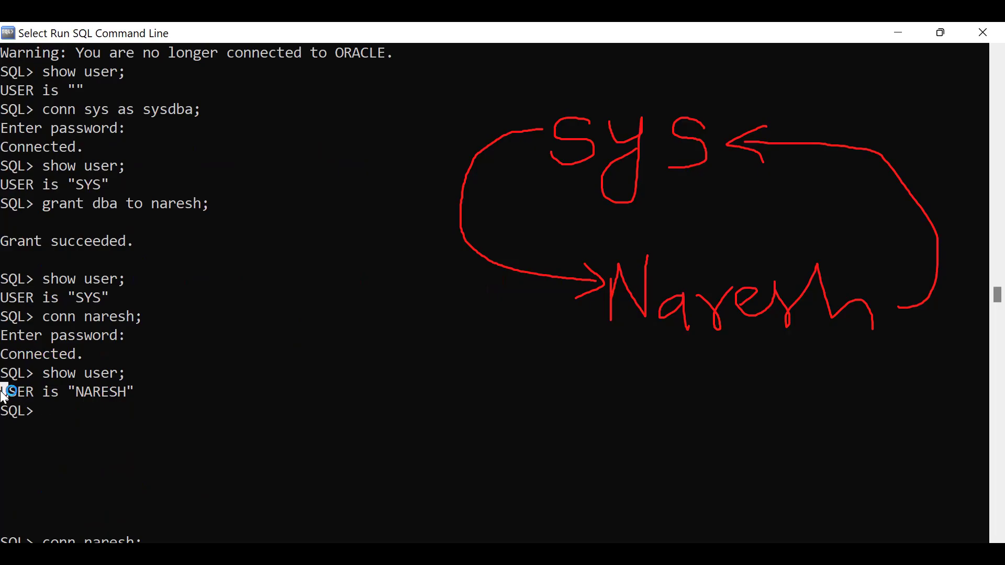
drag(2, 392, 146, 391)
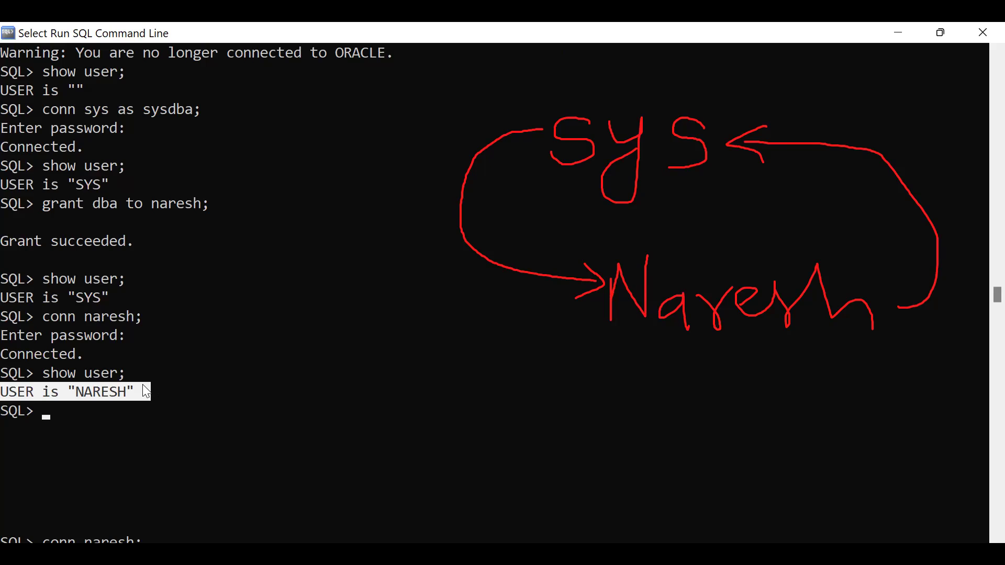
drag(2, 297, 143, 297)
drag(2, 398, 157, 381)
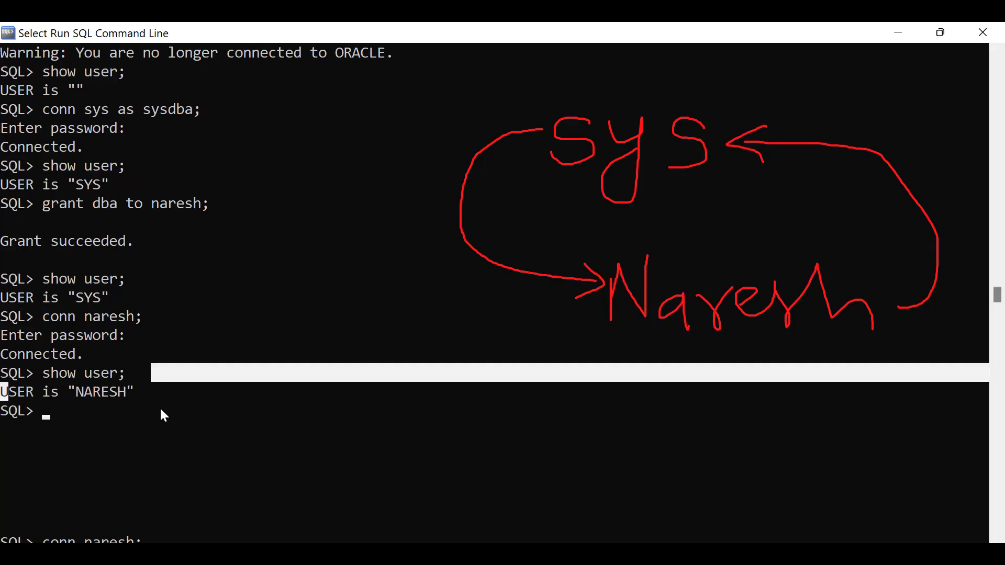
scroll(172, 413, up, 3)
scroll(173, 413, up, 6)
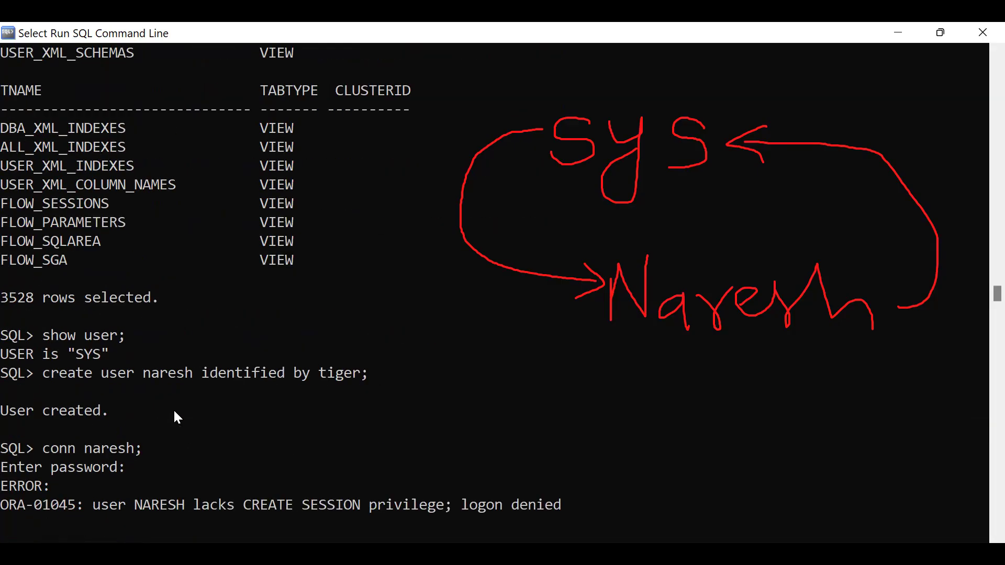
scroll(197, 246, down, 3)
drag(1, 186, 126, 184)
scroll(258, 183, up, 2)
drag(2, 147, 214, 255)
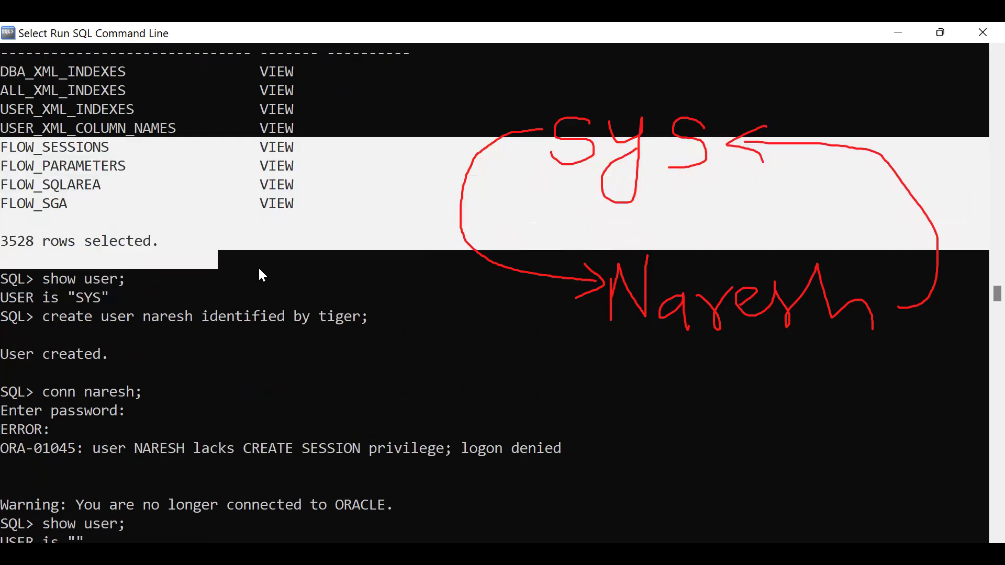
click(257, 265)
click(1, 245)
drag(57, 257, 173, 254)
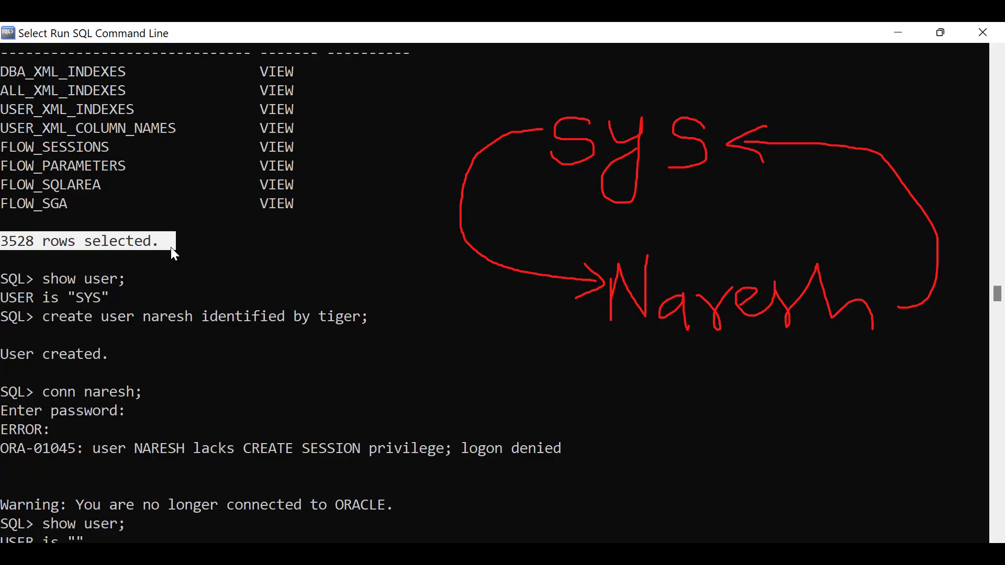
scroll(170, 247, down, 1)
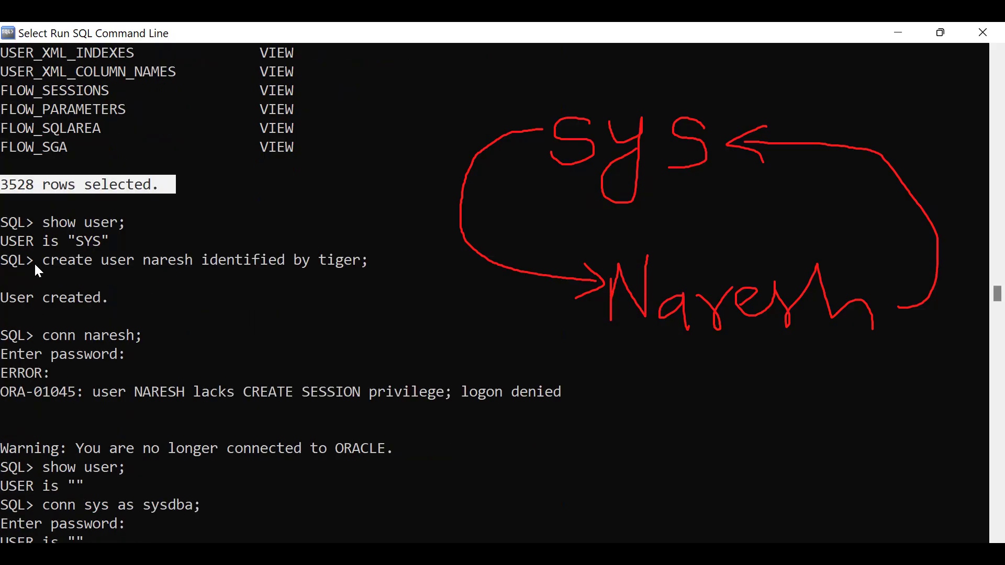
drag(42, 262, 353, 257)
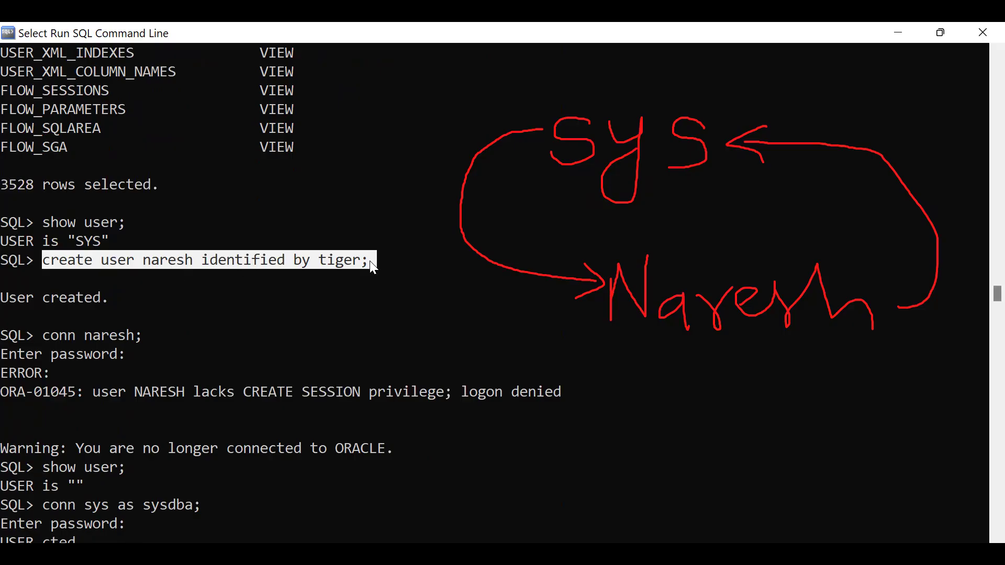
drag(1, 297, 140, 296)
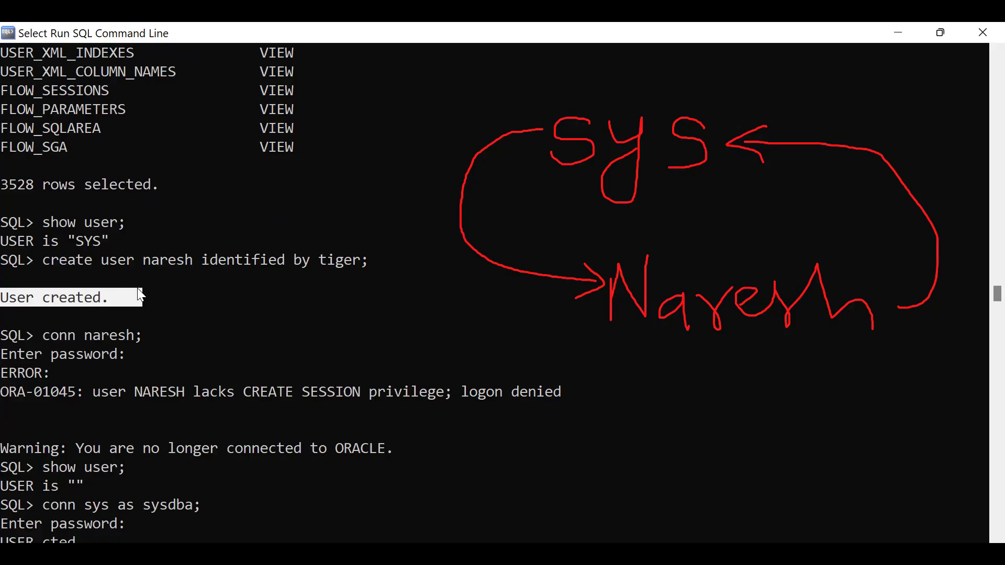
drag(46, 262, 371, 270)
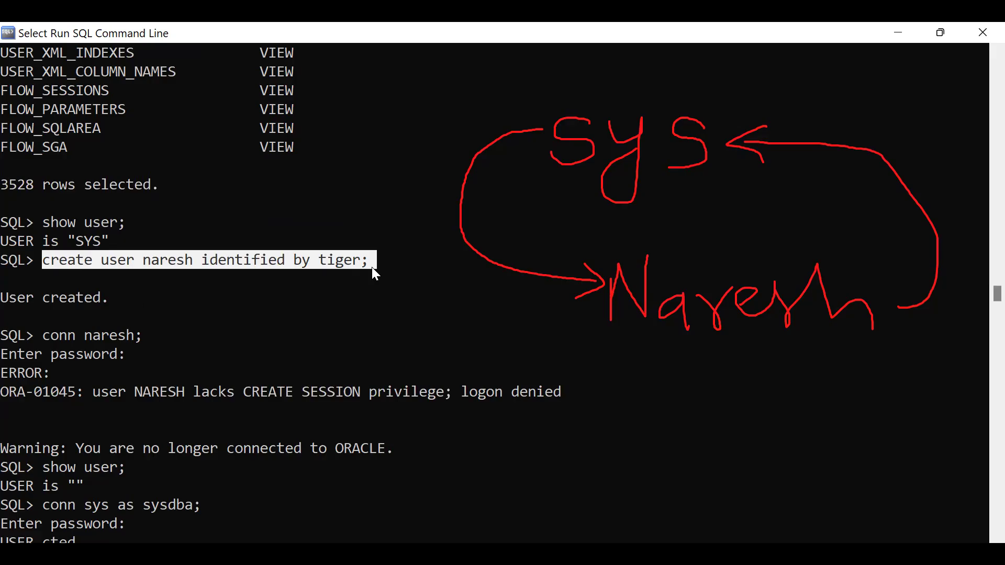
drag(2, 335, 147, 335)
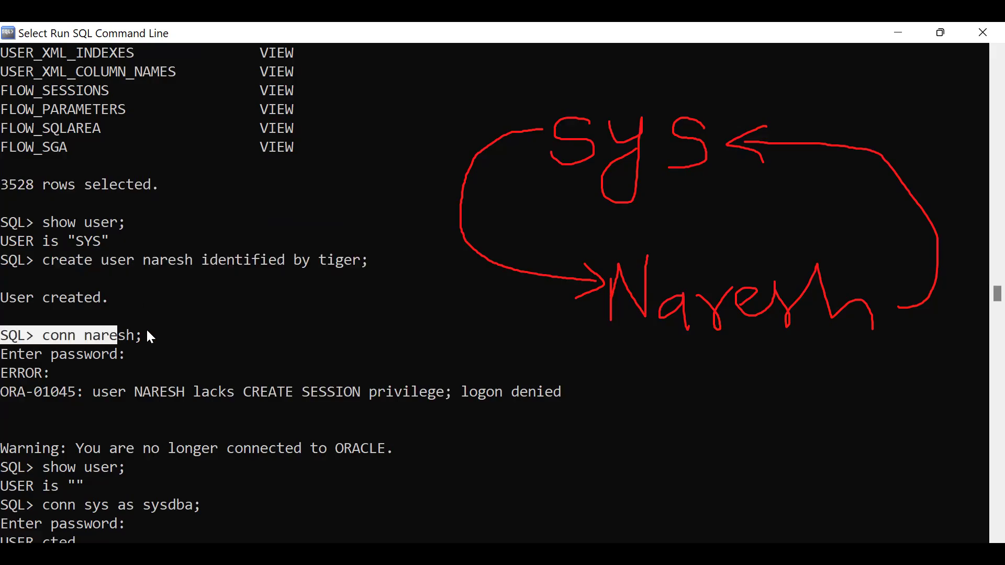
drag(94, 391, 153, 393)
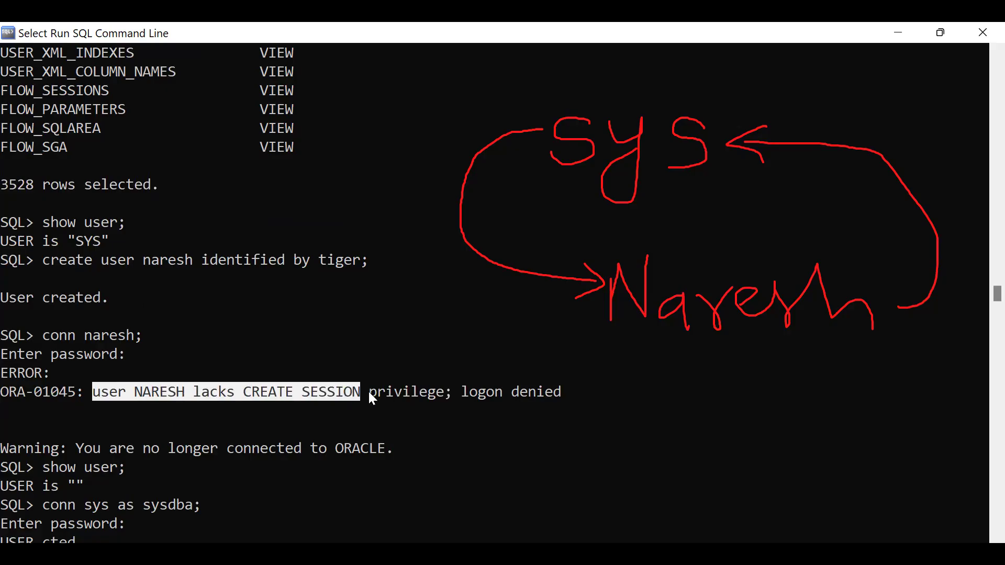
drag(431, 395, 568, 389)
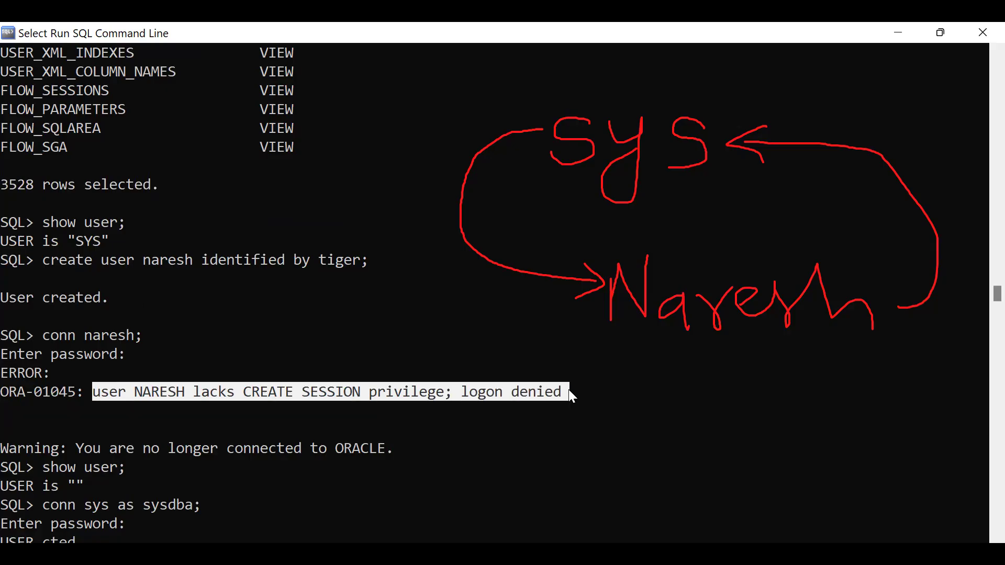
scroll(565, 387, down, 1)
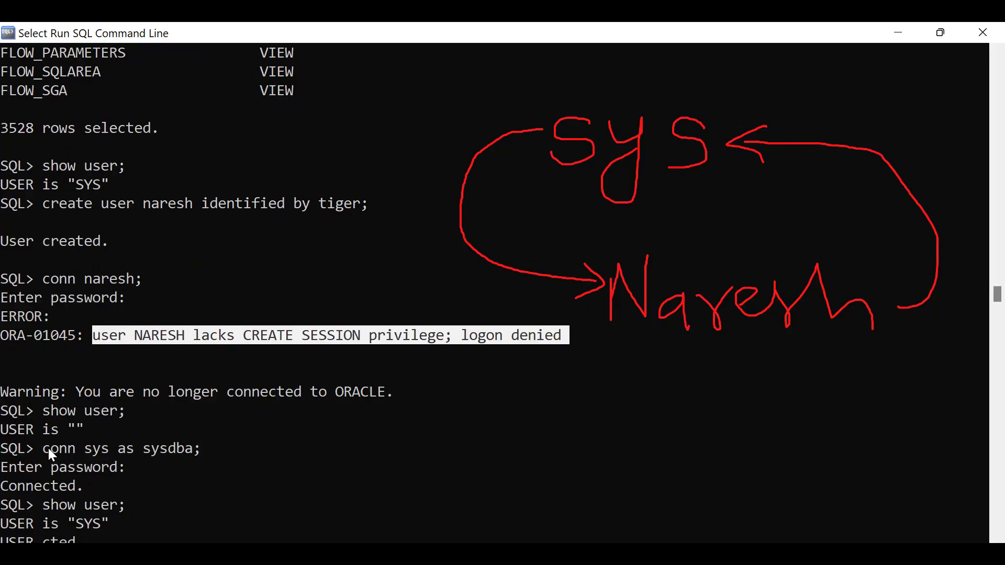
Highlight the sysdba connect, grant dba command, 'Grant succeeded.', second connect and current-user result.
drag(44, 453, 249, 446)
scroll(250, 452, down, 2)
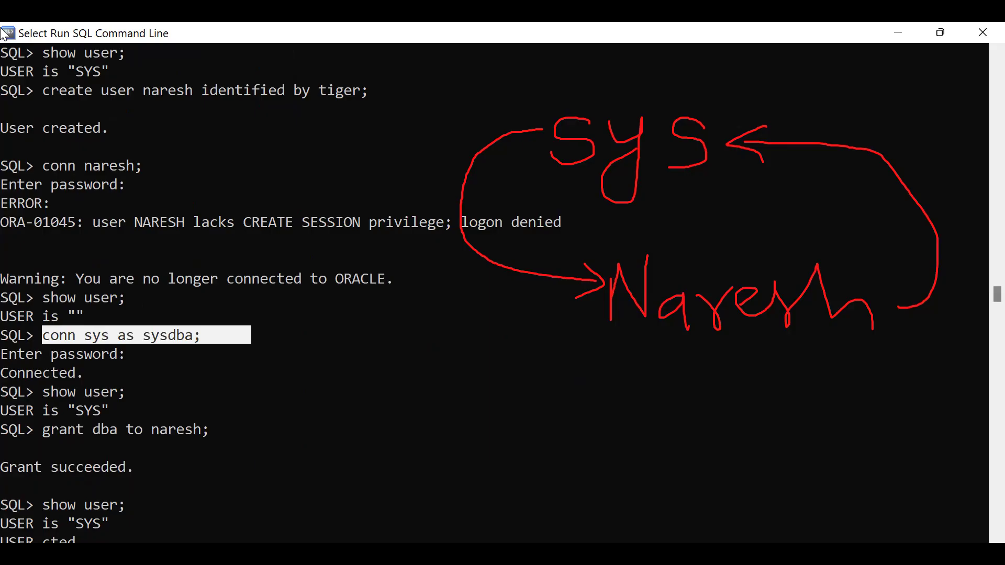
drag(43, 425, 216, 432)
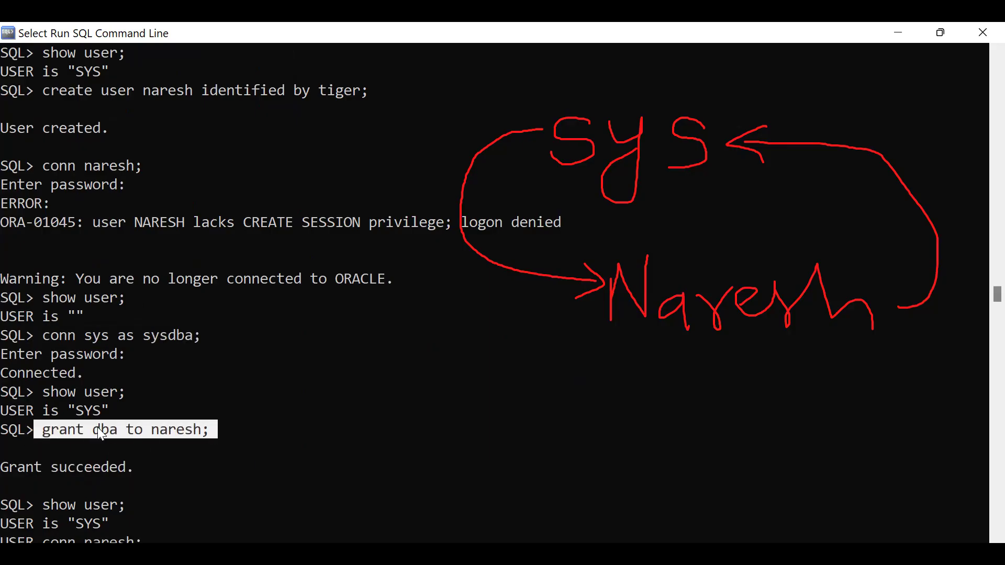
drag(91, 424, 115, 426)
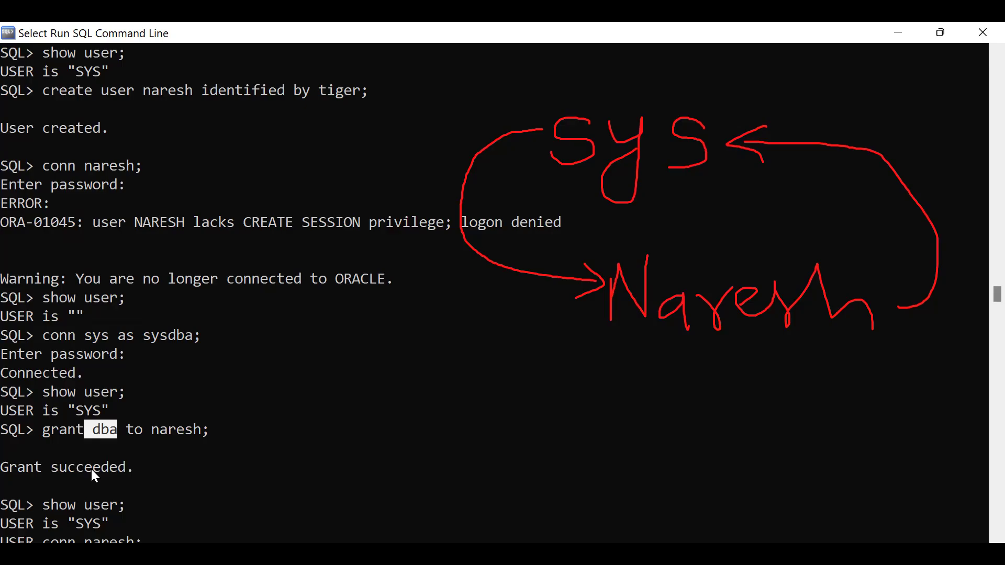
click(221, 449)
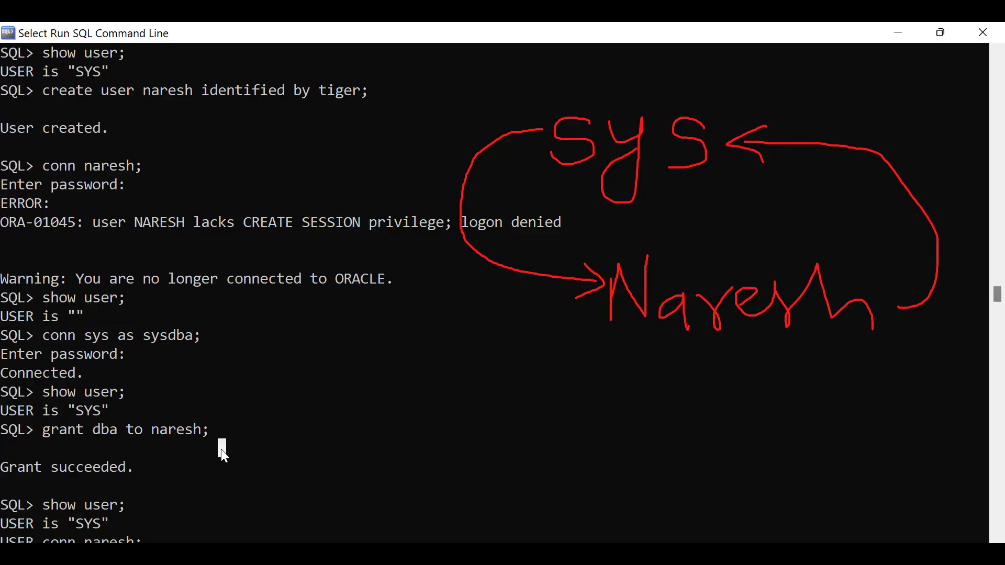
scroll(156, 447, down, 1)
drag(43, 372, 195, 372)
drag(2, 411, 174, 411)
scroll(228, 451, down, 1)
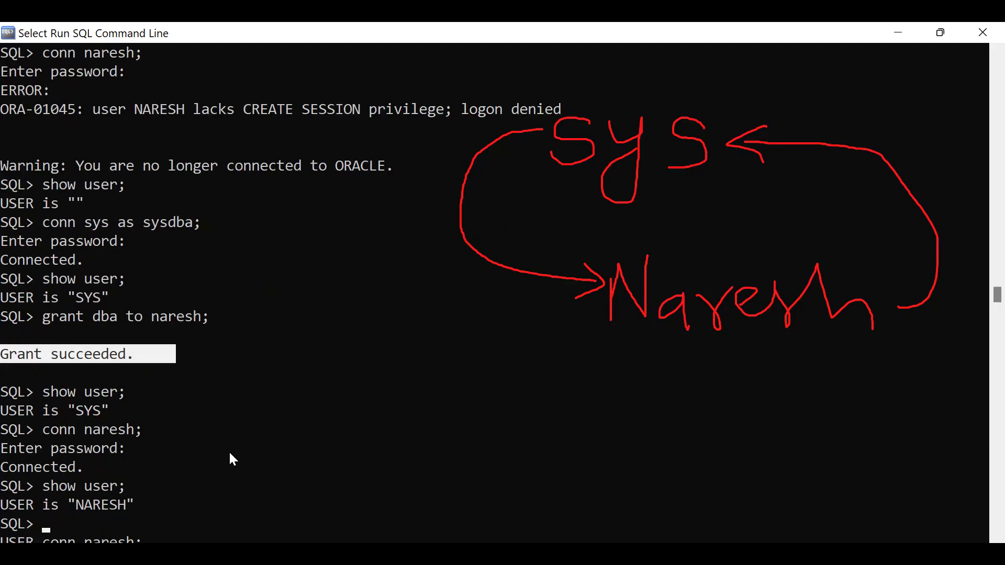
scroll(228, 450, down, 1)
click(38, 372)
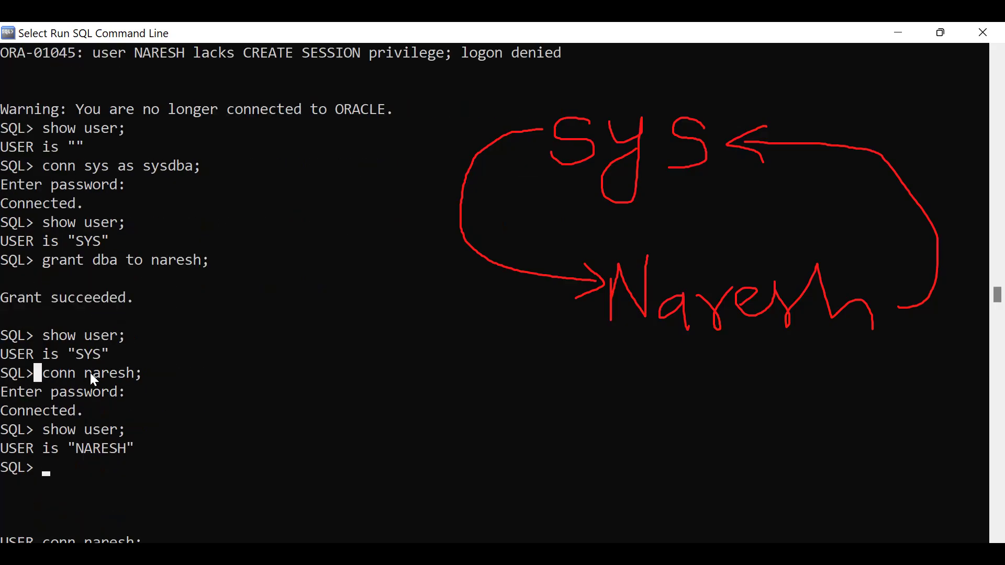
drag(90, 373, 157, 372)
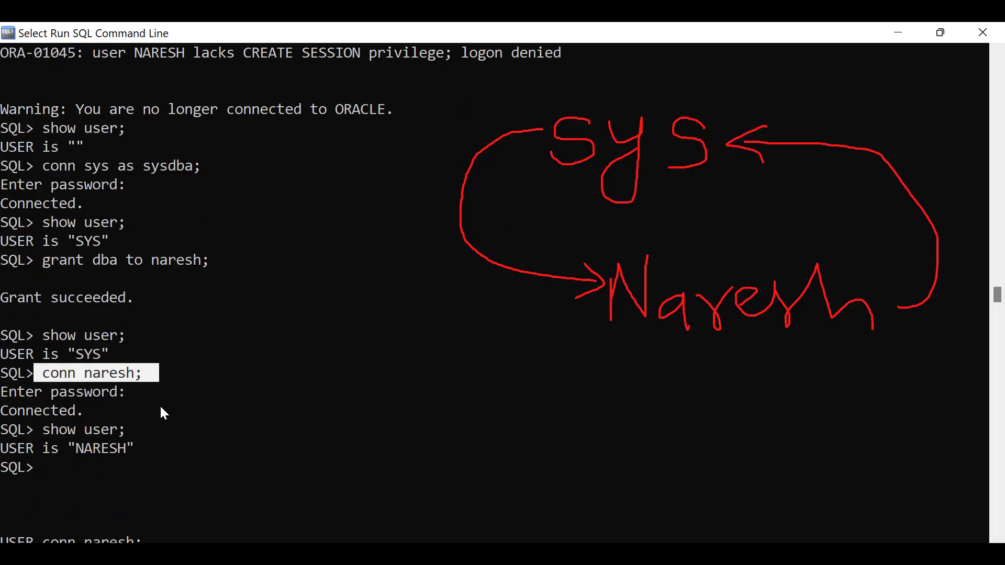
click(4, 445)
drag(4, 448, 150, 449)
scroll(258, 417, down, 1)
click(112, 411)
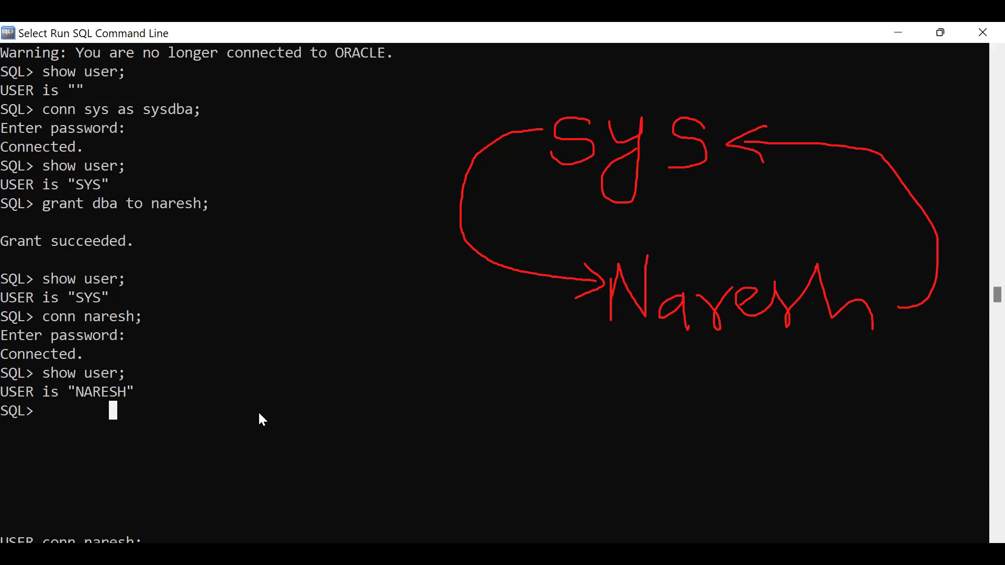
Highlight the earlier TNAME rows and the create user command's name and password.
scroll(259, 413, up, 8)
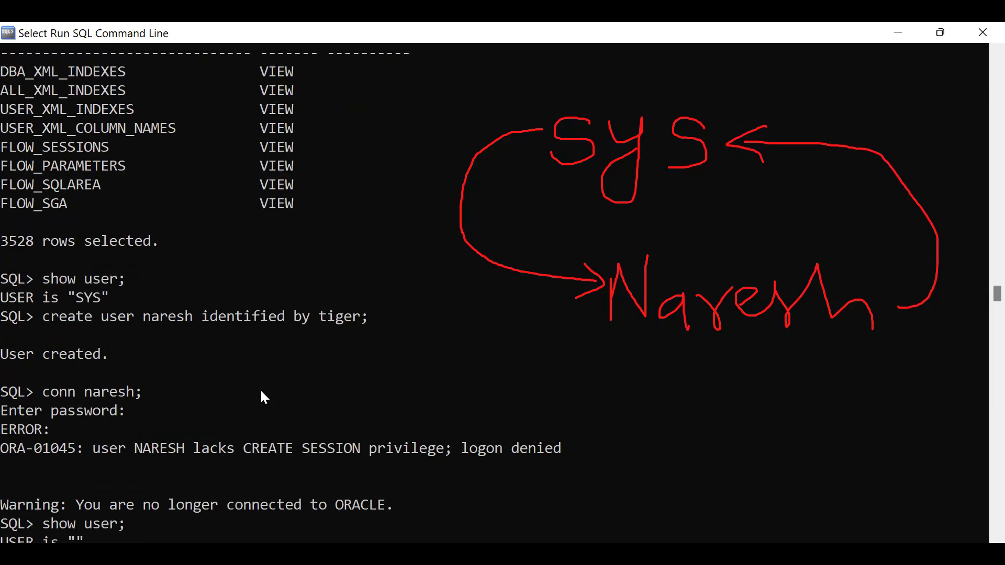
scroll(261, 393, up, 3)
drag(5, 204, 362, 384)
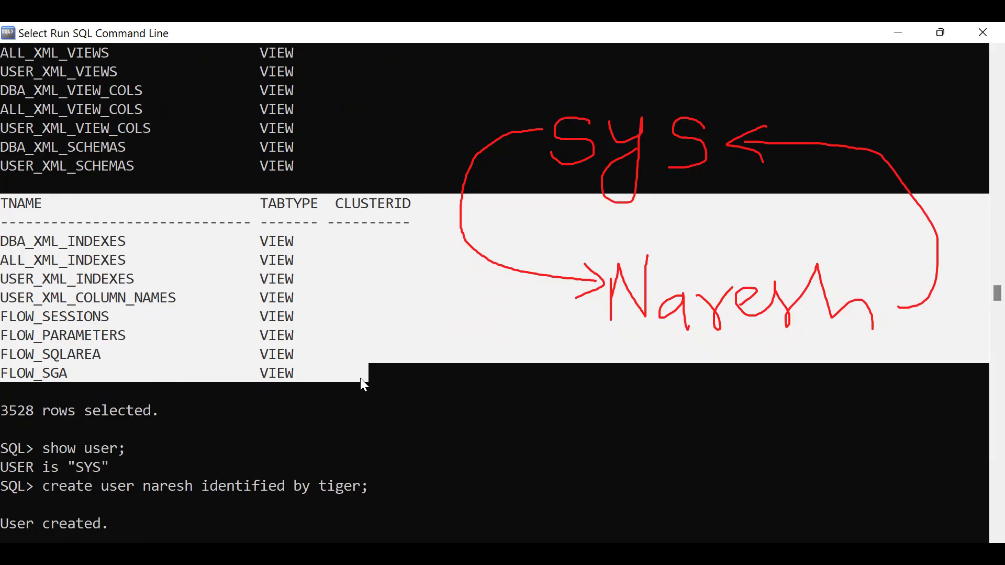
scroll(328, 290, down, 7)
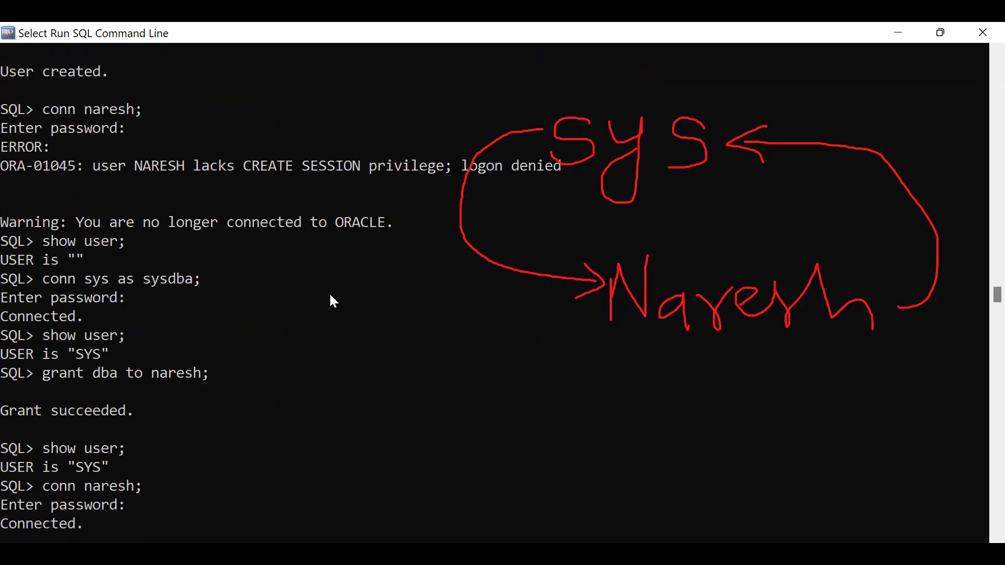
scroll(330, 296, up, 4)
drag(136, 260, 383, 263)
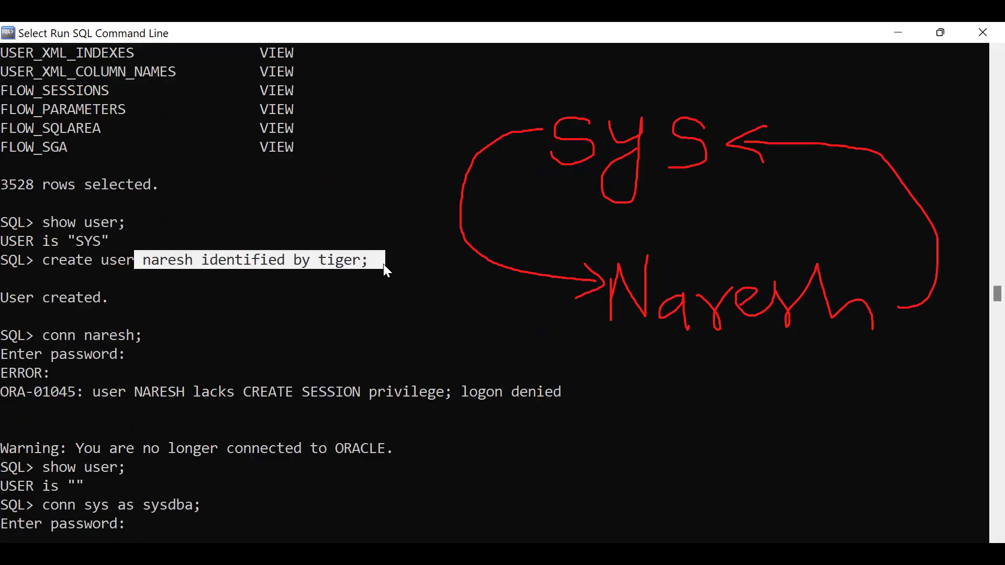
scroll(349, 333, down, 3)
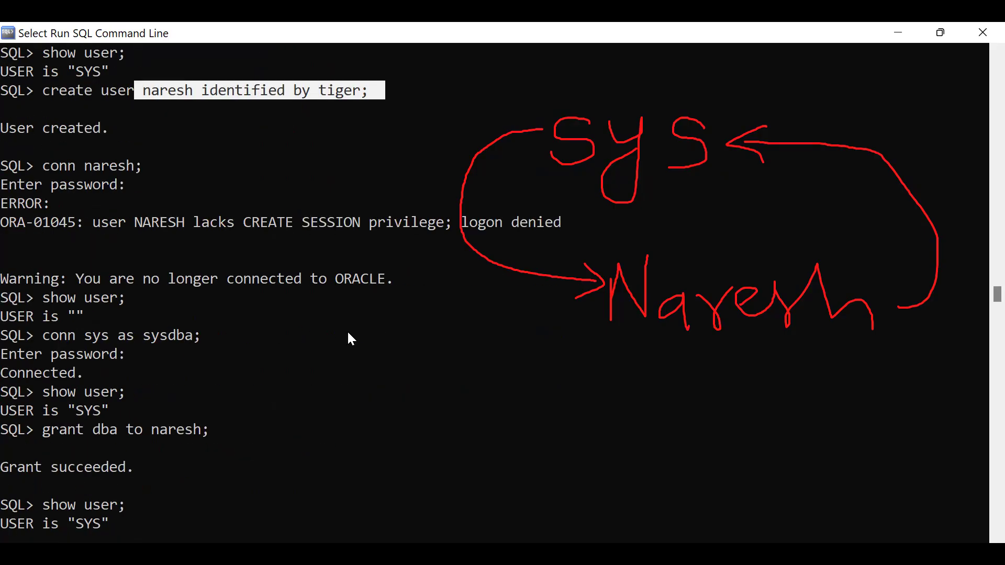
scroll(345, 327, down, 5)
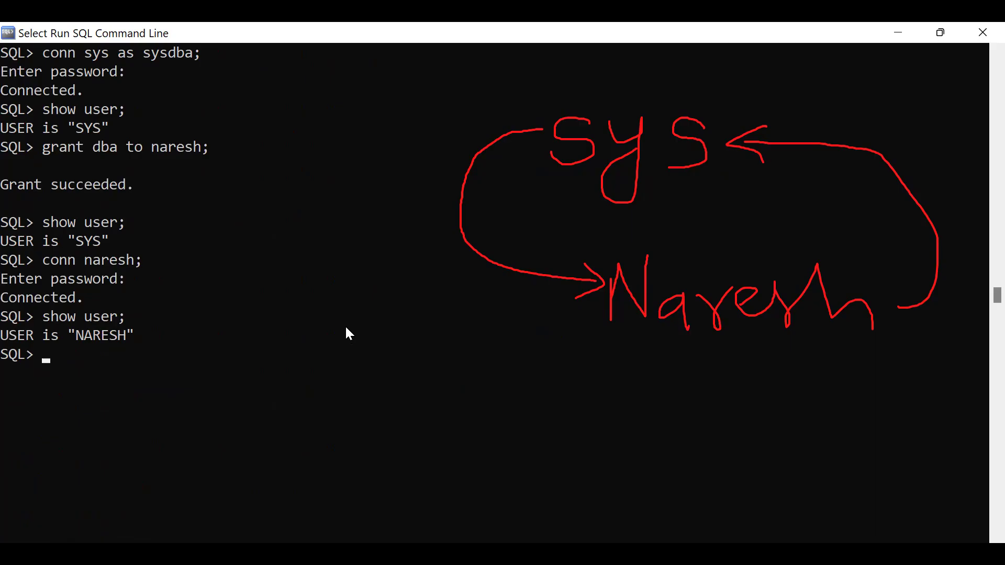
Highlight the show user line confirming the session runs as the new user.
click(7, 336)
drag(86, 335, 163, 336)
click(44, 370)
click(102, 349)
Run 'select *from tab;' as the new user and highlight the 'no rows selected' result.
text(select )
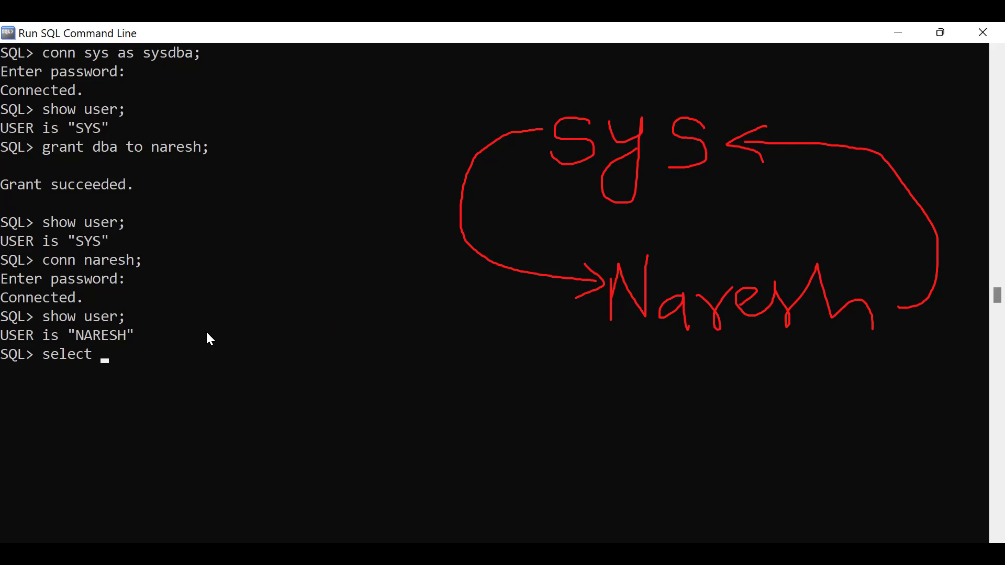
text(*from tab;)
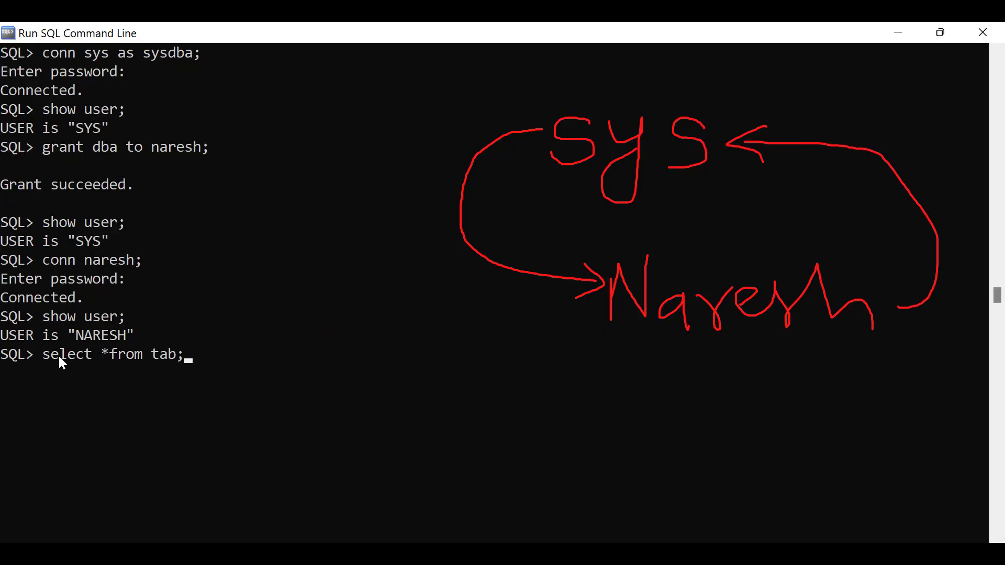
drag(43, 355, 134, 356)
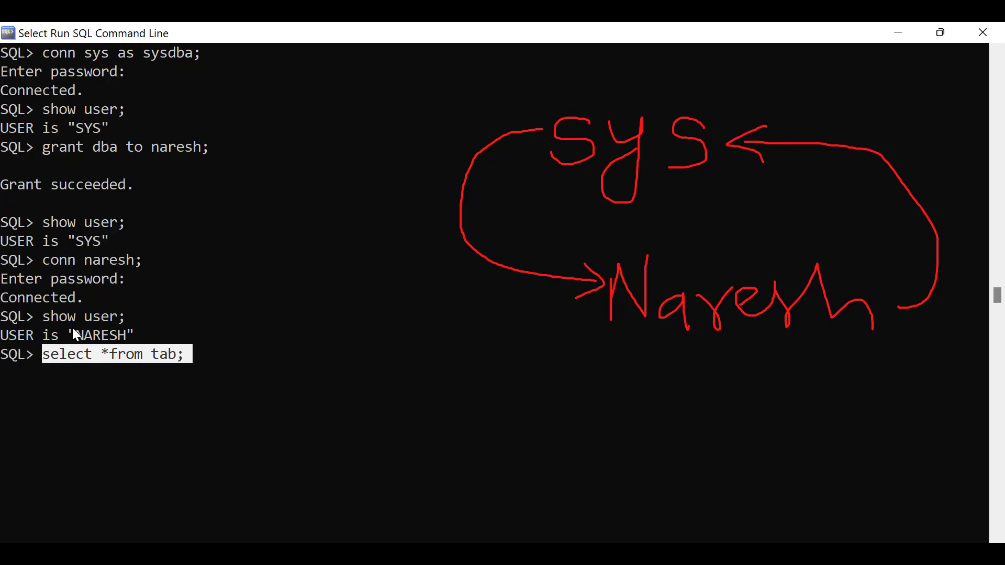
drag(3, 336, 140, 335)
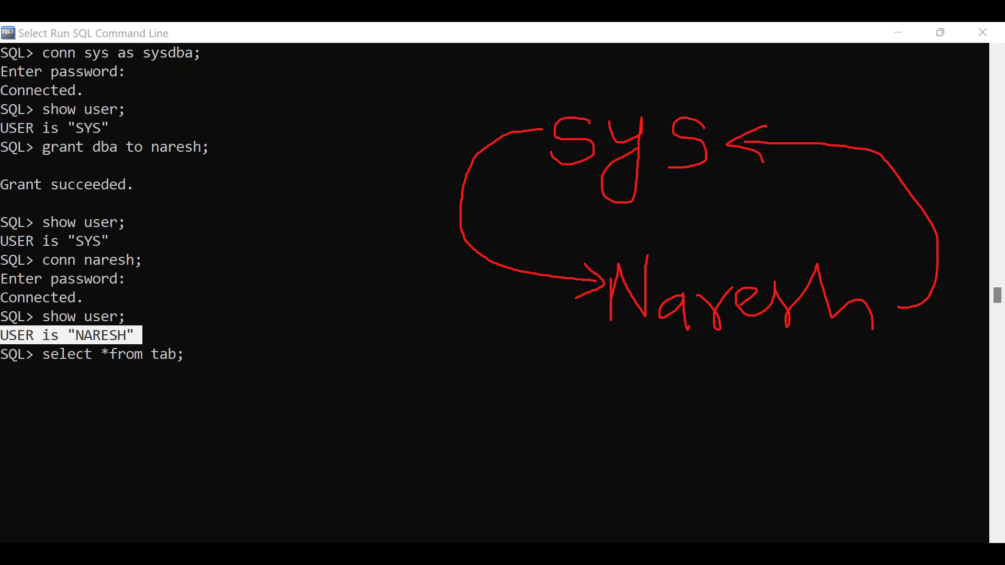
click(230, 356)
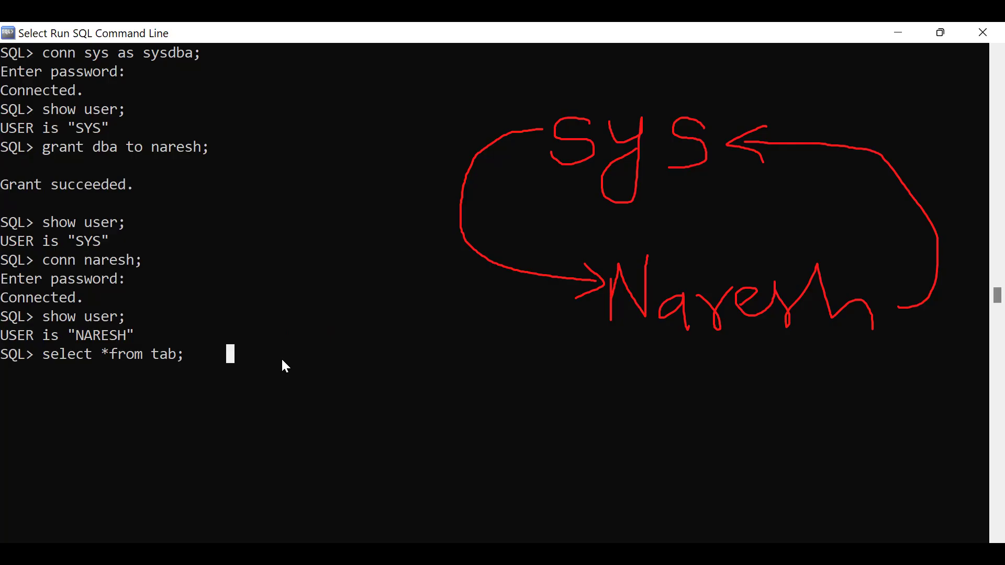
key(Escape)
key(Return)
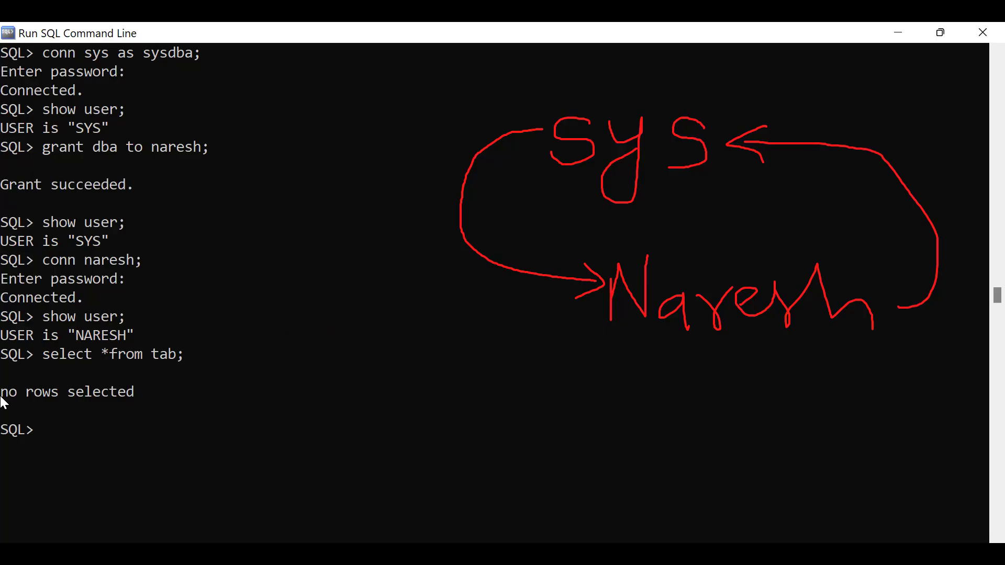
drag(1, 396, 142, 395)
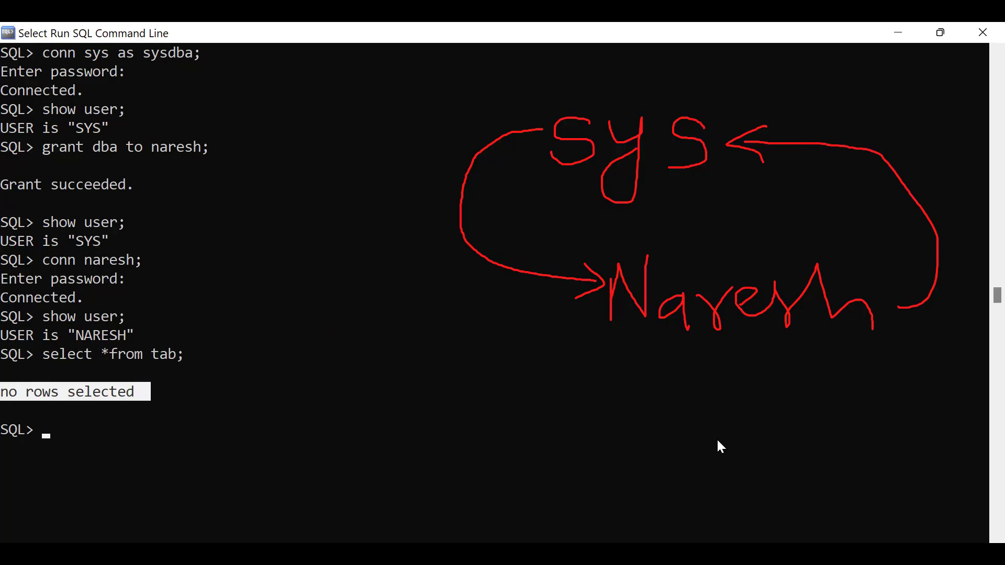
Highlight the create user, grant dba, connect and 'no rows selected' lines, then switch to the pythonlife.in course page.
drag(76, 334, 147, 335)
scroll(286, 282, up, 3)
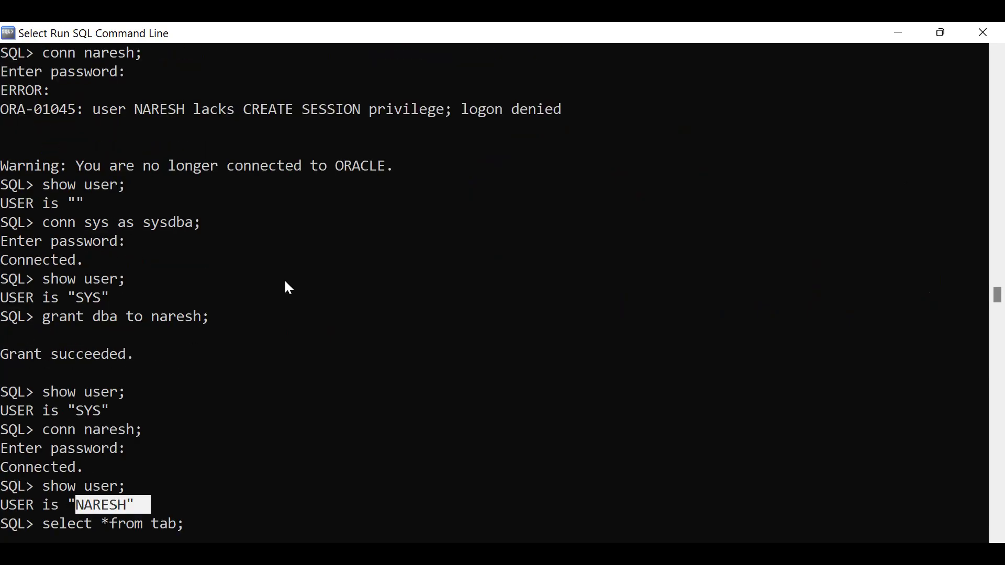
scroll(286, 282, up, 3)
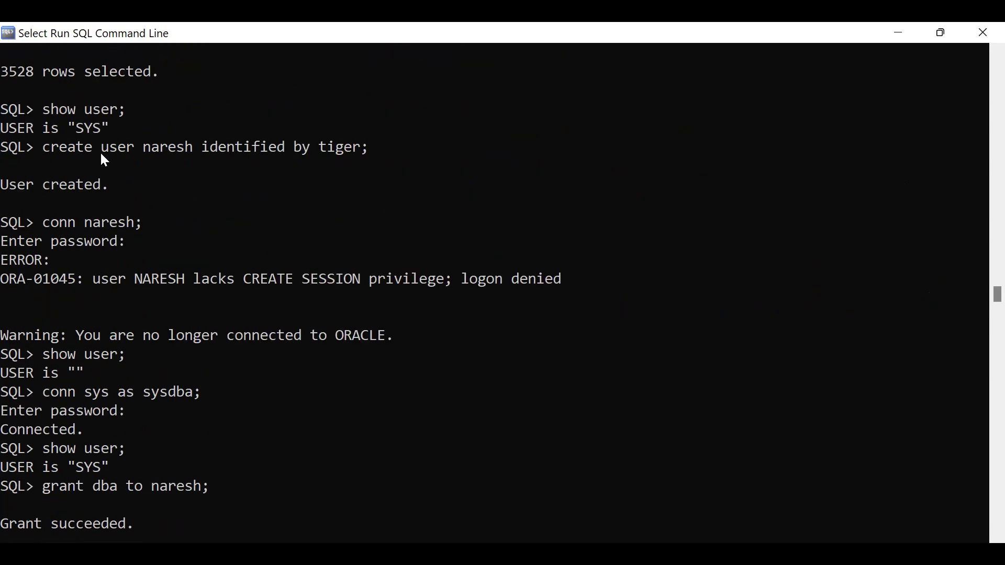
drag(53, 147, 382, 147)
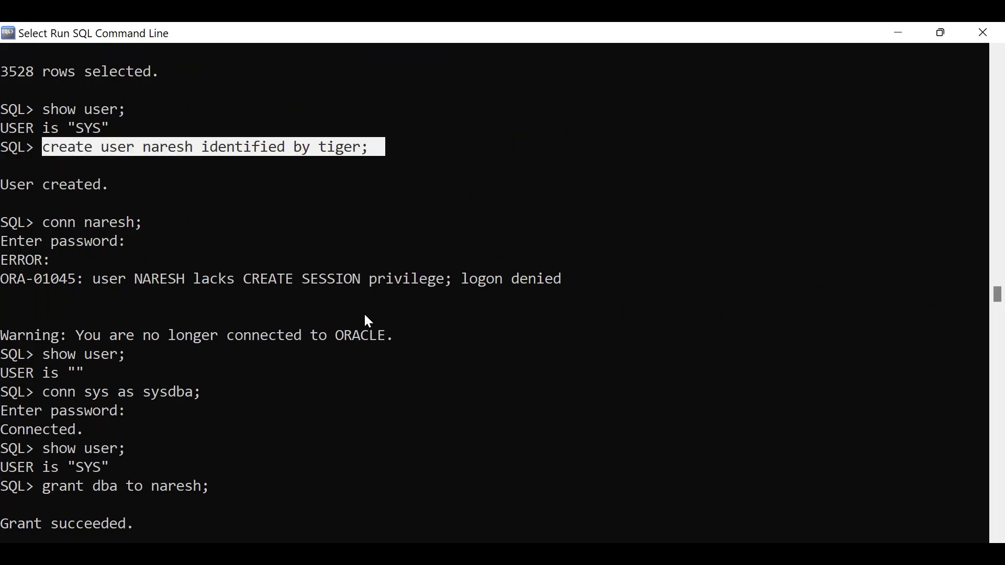
scroll(366, 316, down, 5)
drag(45, 205, 251, 203)
drag(41, 321, 183, 319)
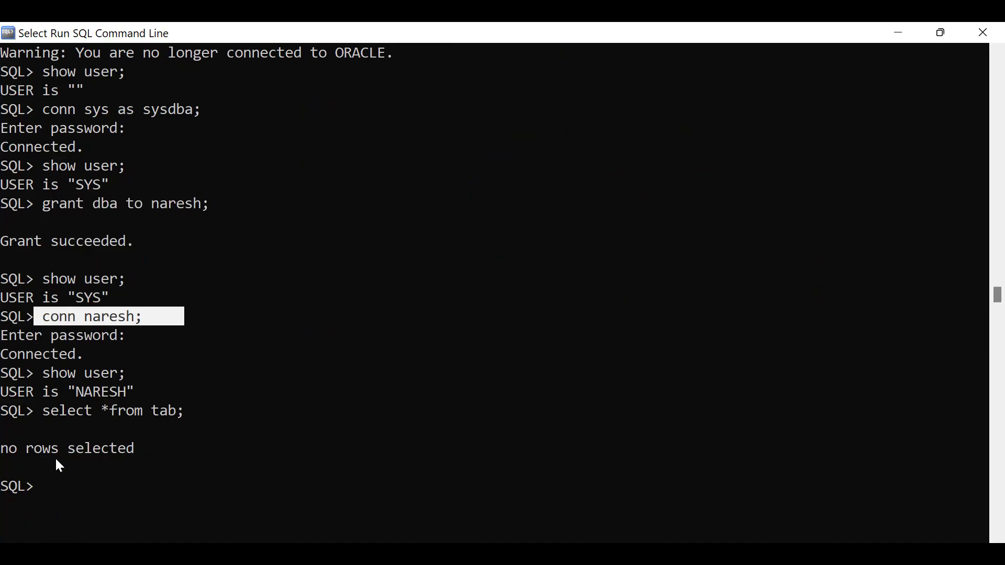
drag(1, 450, 133, 454)
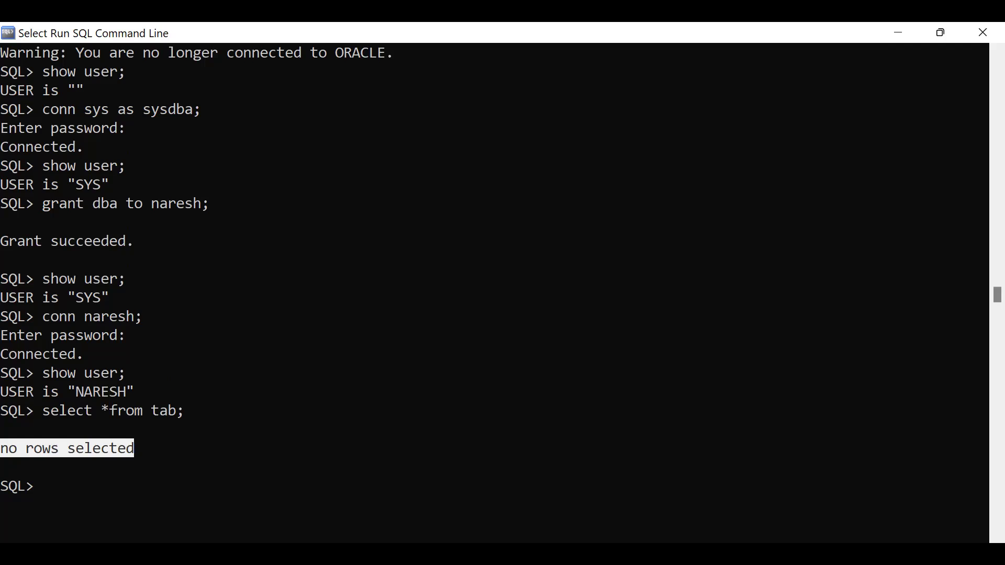
key(alt+Tab)
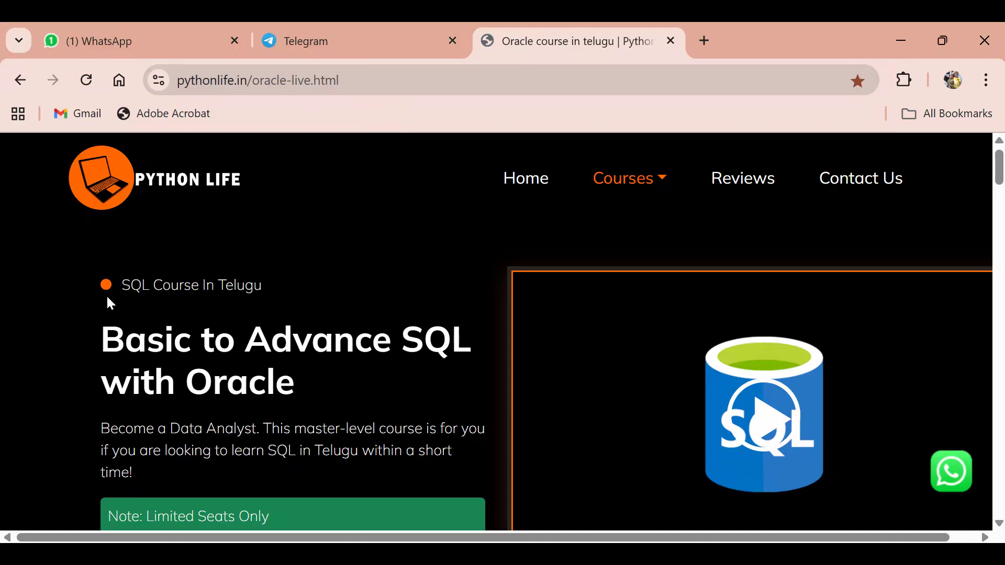
scroll(261, 293, down, 2)
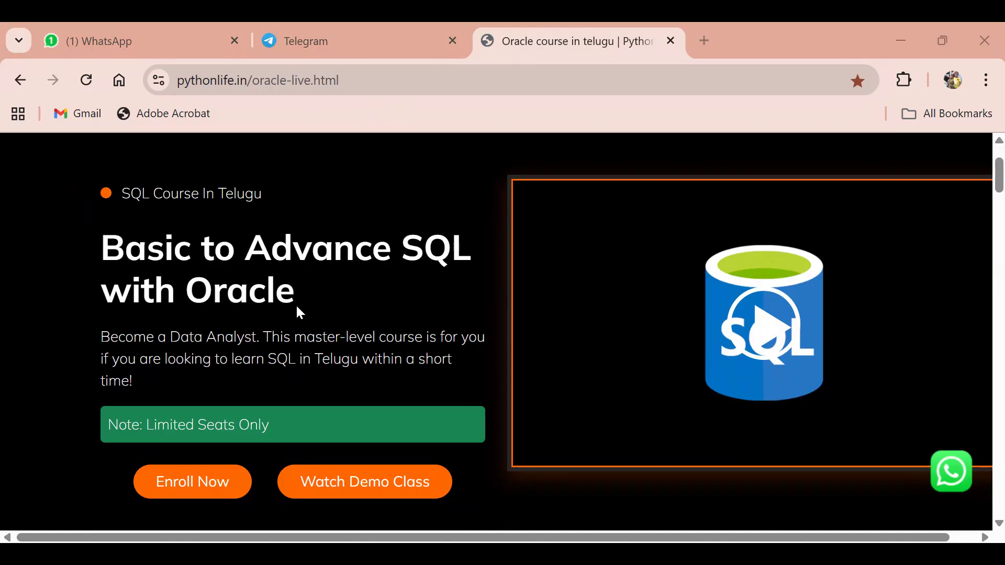
scroll(300, 313, up, 2)
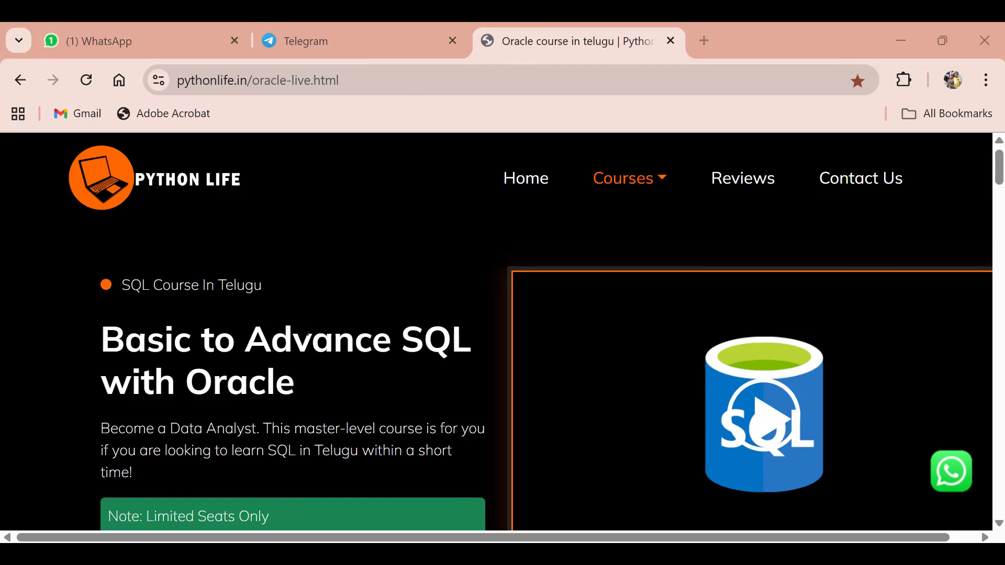
scroll(305, 330, down, 3)
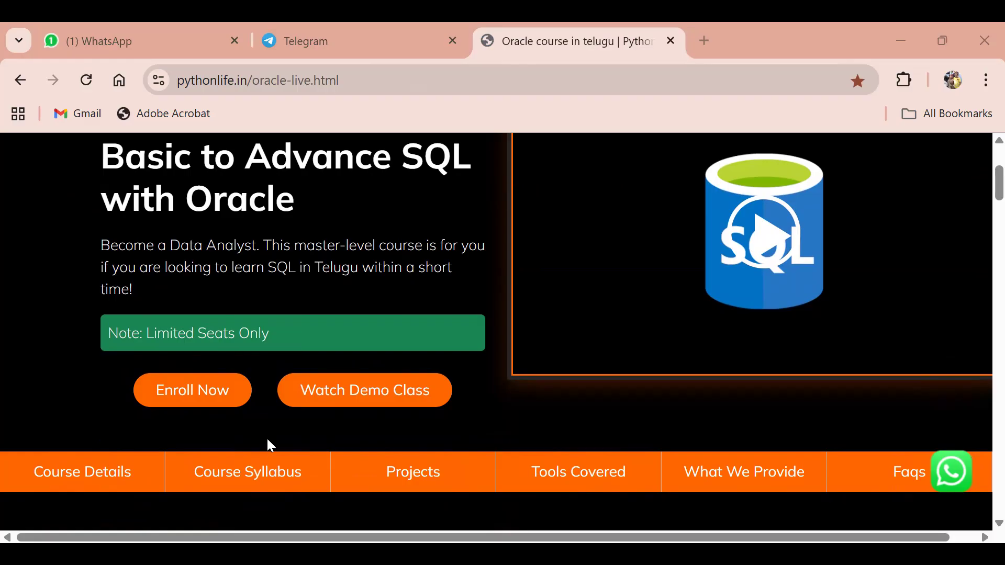
scroll(267, 440, up, 2)
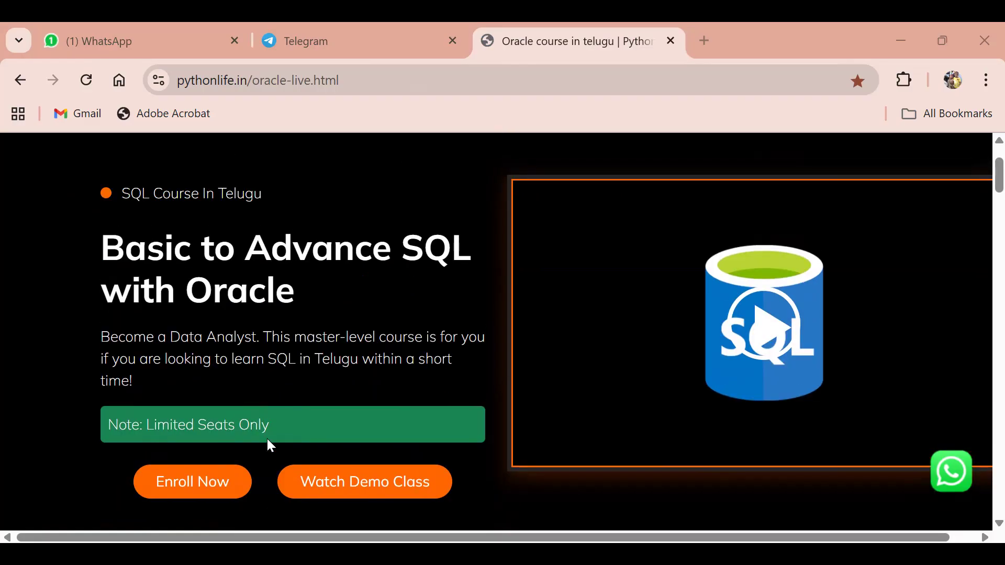
scroll(267, 440, down, 3)
scroll(271, 445, up, 5)
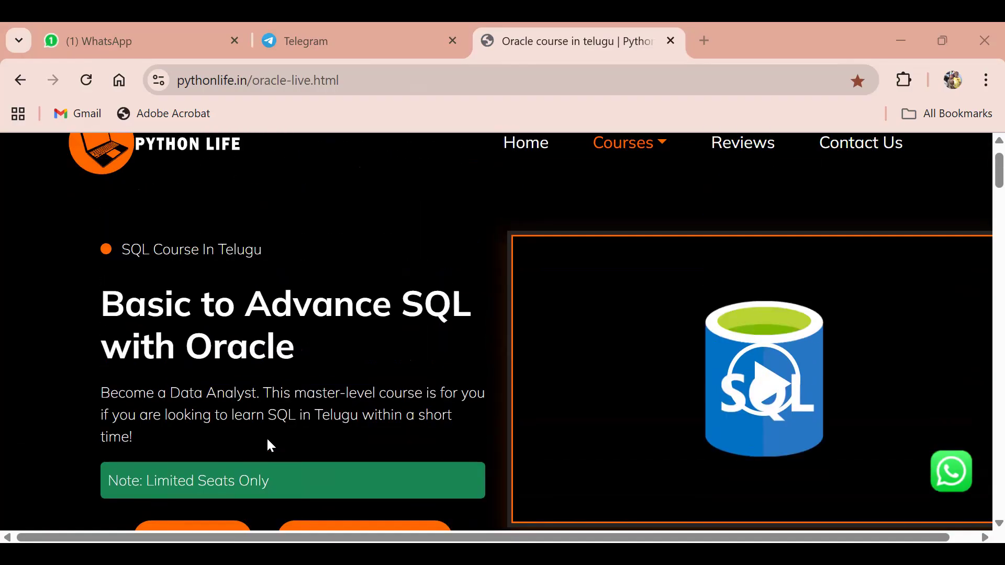